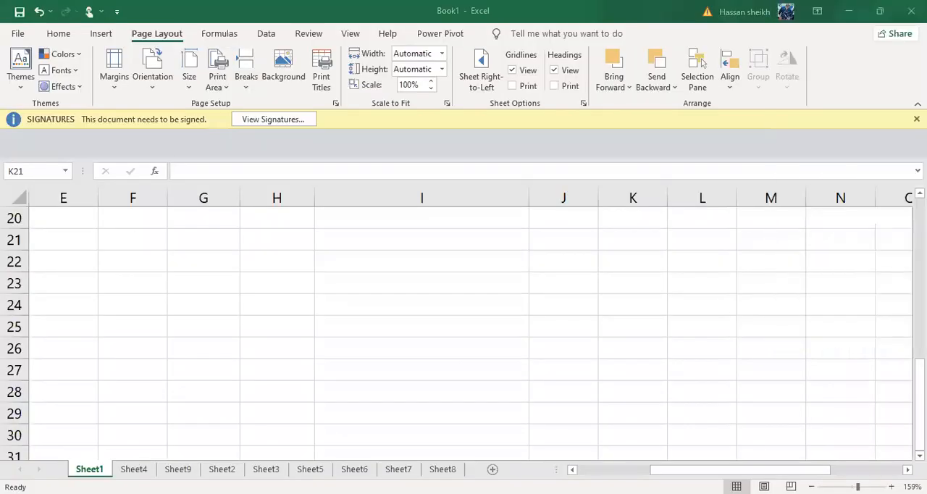
Enter an 11-digit phone number with a leading zero in cell H20 and widen column H to fit it.
{"action": "left_click", "coordinate": [268, 264]}
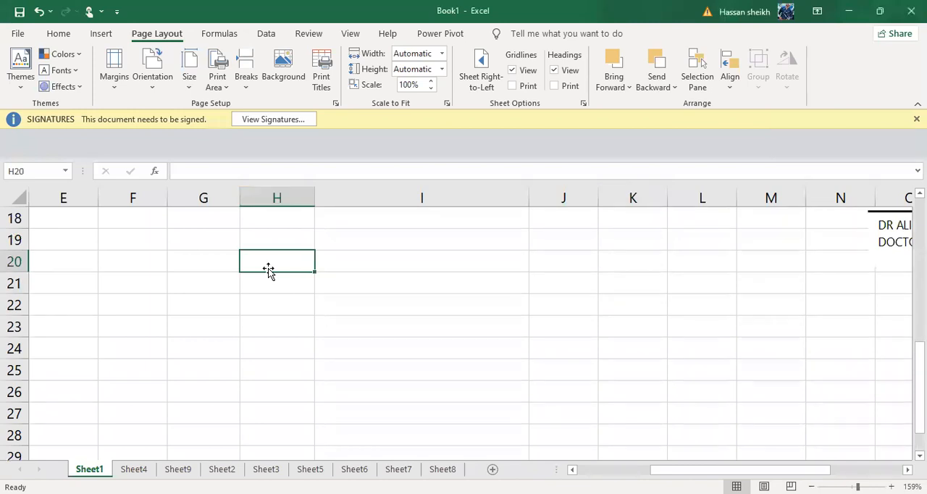
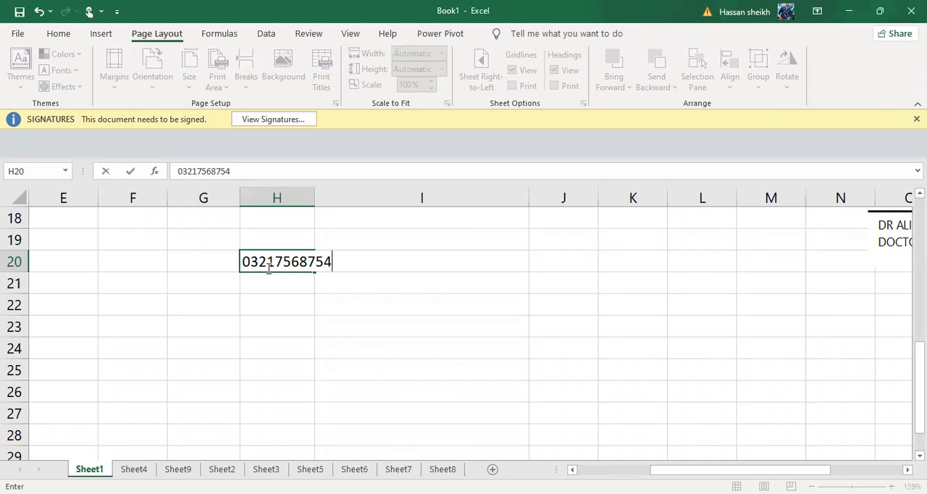
{"action": "left_click", "coordinate": [316, 208]}
{"action": "left_click", "coordinate": [315, 209]}
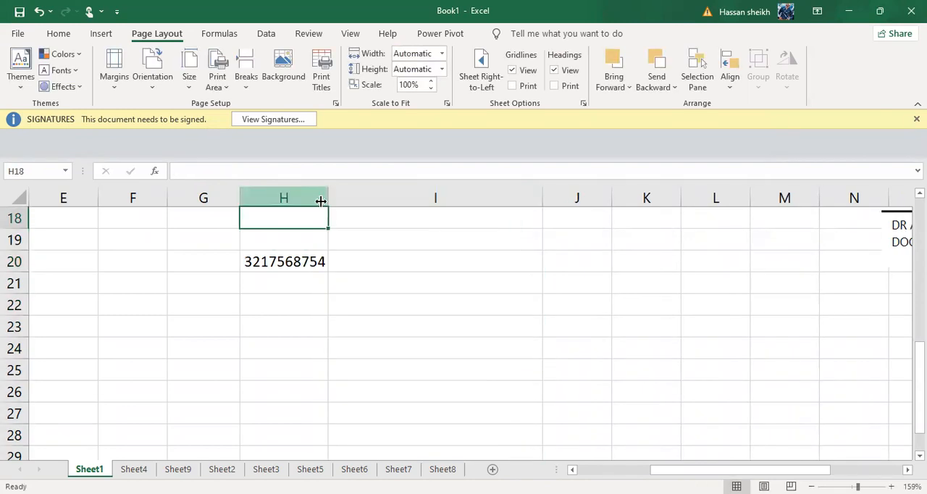
{"action": "left_click_drag", "start_coordinate": [326, 200], "coordinate": [342, 201]}
{"action": "left_click", "coordinate": [307, 281]}
{"action": "left_click", "coordinate": [300, 244]}
{"action": "left_click", "coordinate": [282, 266]}
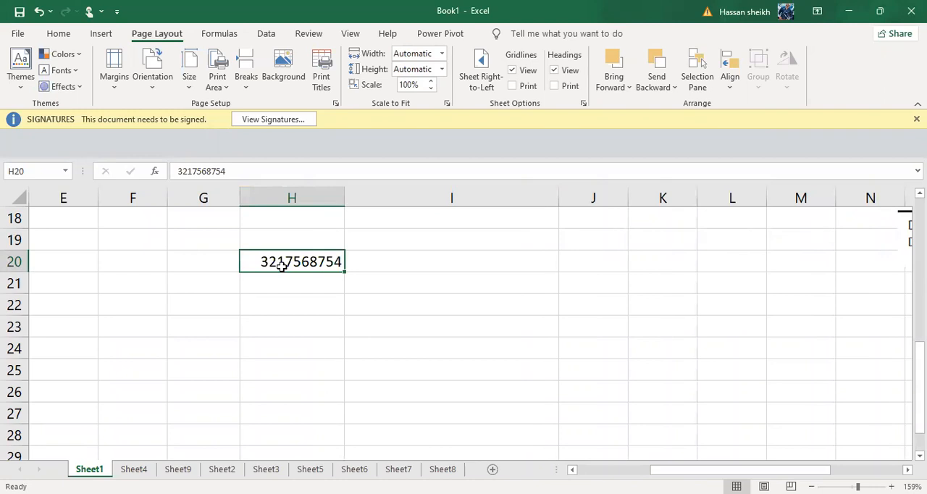
{"action": "left_click", "coordinate": [226, 267]}
{"action": "double_click", "coordinate": [278, 262]}
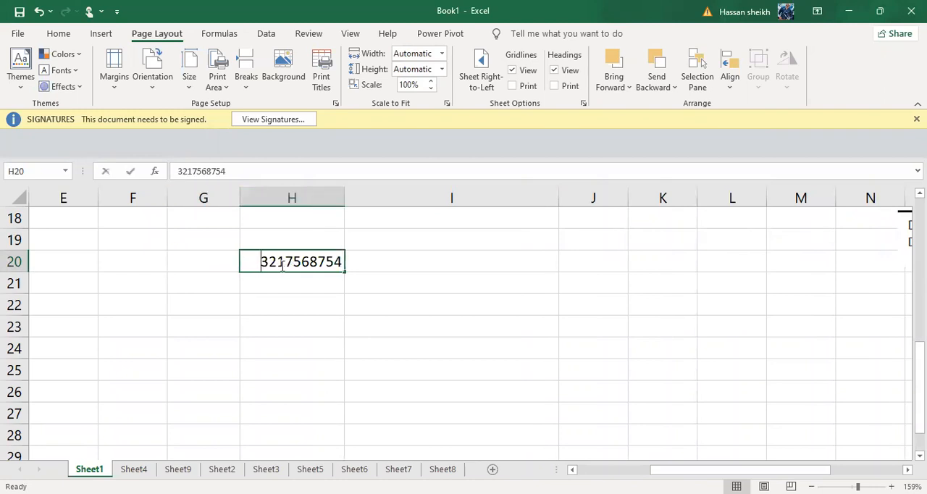
{"action": "left_click", "coordinate": [290, 337]}
Set the number format of cell H20 to Text.
{"action": "left_click", "coordinate": [301, 263]}
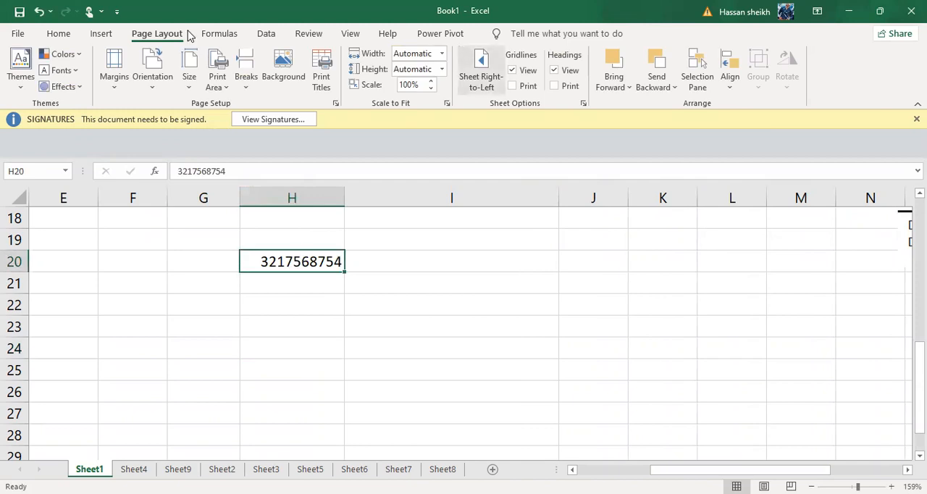
{"action": "left_click", "coordinate": [58, 33]}
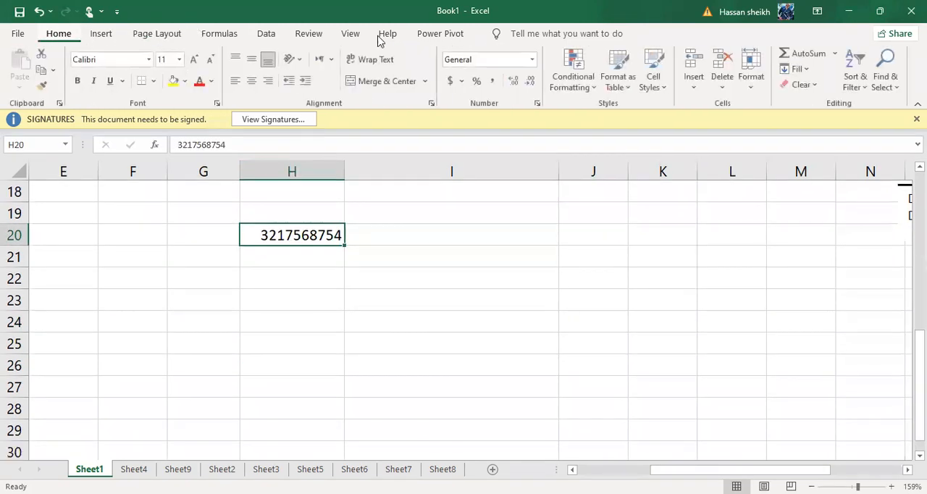
{"action": "left_click", "coordinate": [531, 60]}
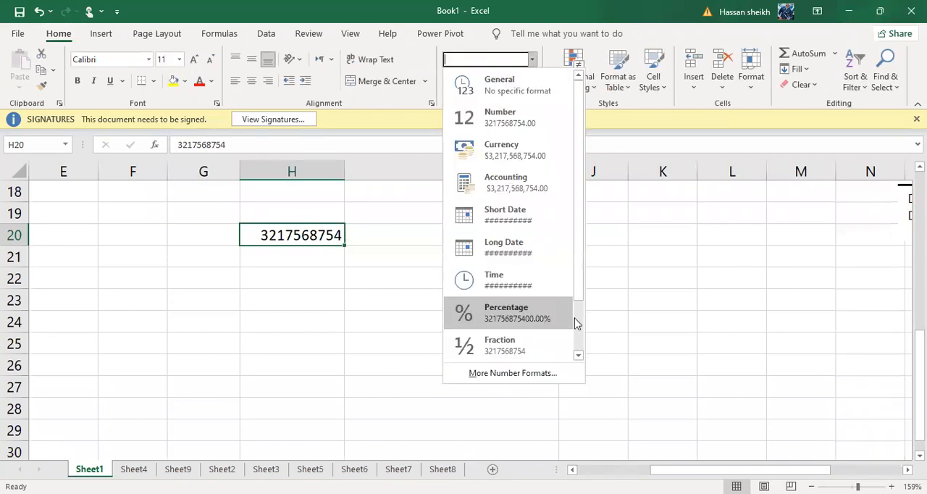
{"action": "left_click", "coordinate": [575, 324]}
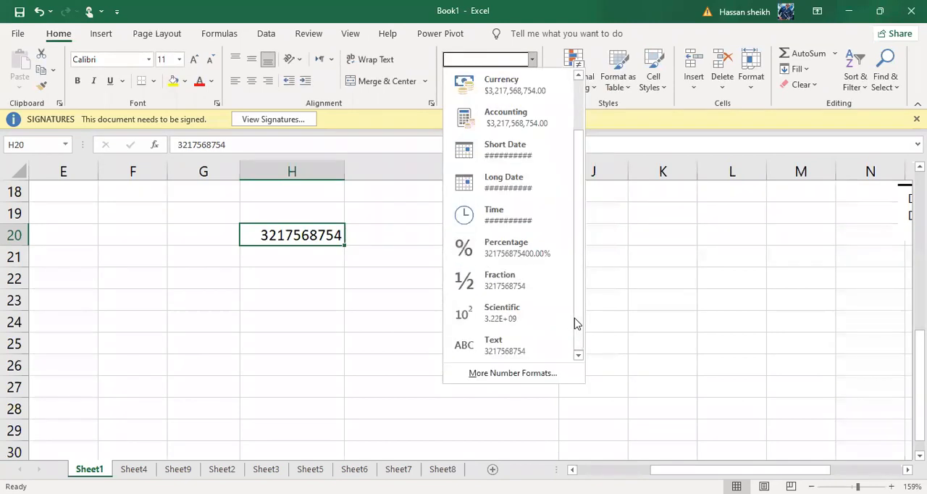
{"action": "left_click", "coordinate": [496, 357]}
Add the missing leading zero to the start of the phone number in cell H20.
{"action": "double_click", "coordinate": [258, 241]}
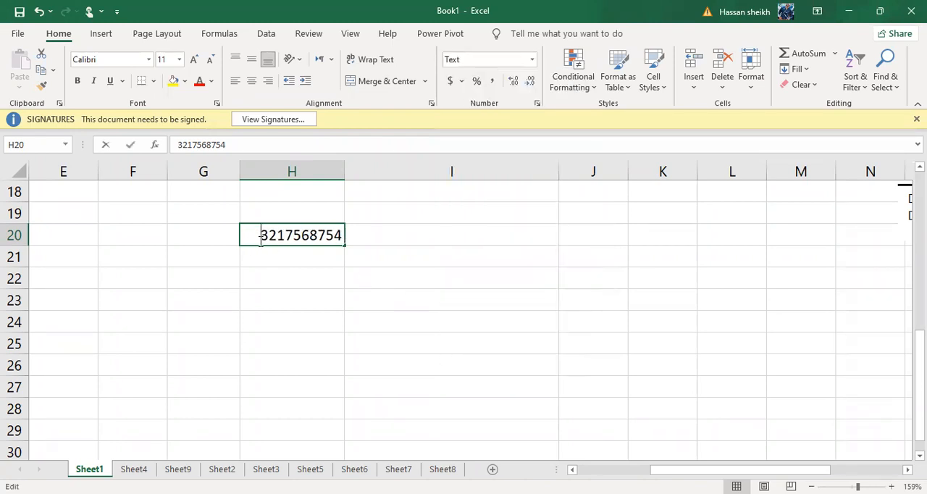
{"action": "type", "text": "0"}
{"action": "key", "text": "Return"}
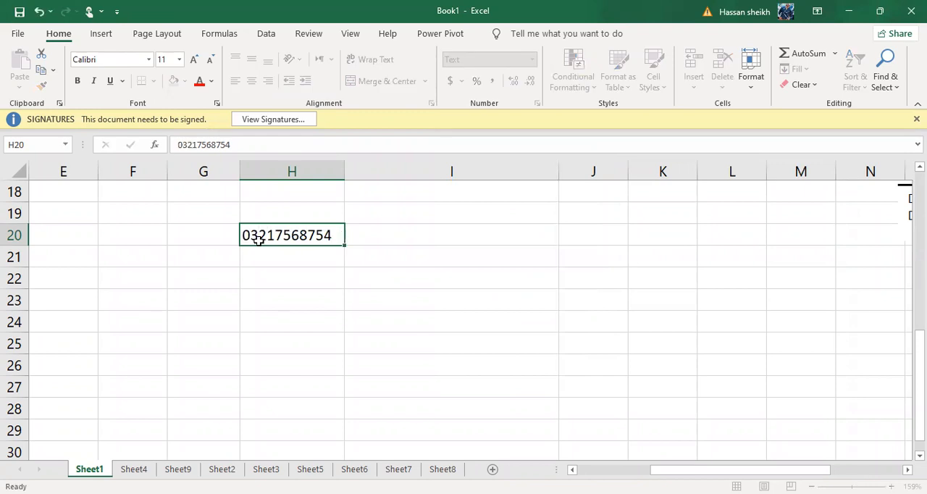
Ignore the number-stored-as-text error on cell H20.
{"action": "left_click", "coordinate": [258, 235]}
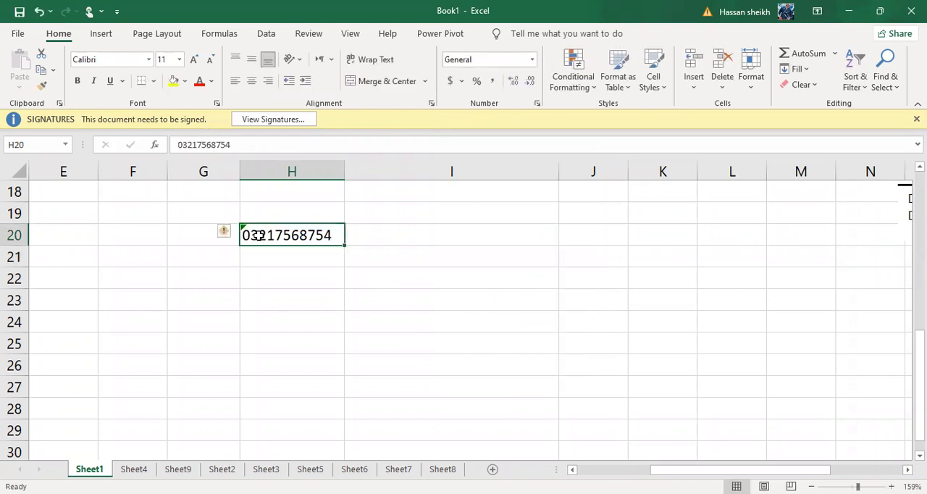
{"action": "mouse_move", "coordinate": [226, 239]}
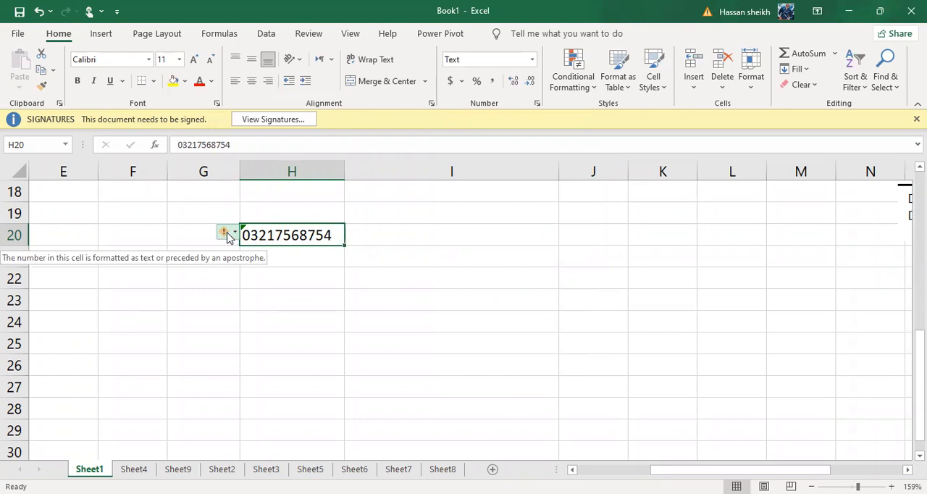
{"action": "left_click", "coordinate": [228, 233]}
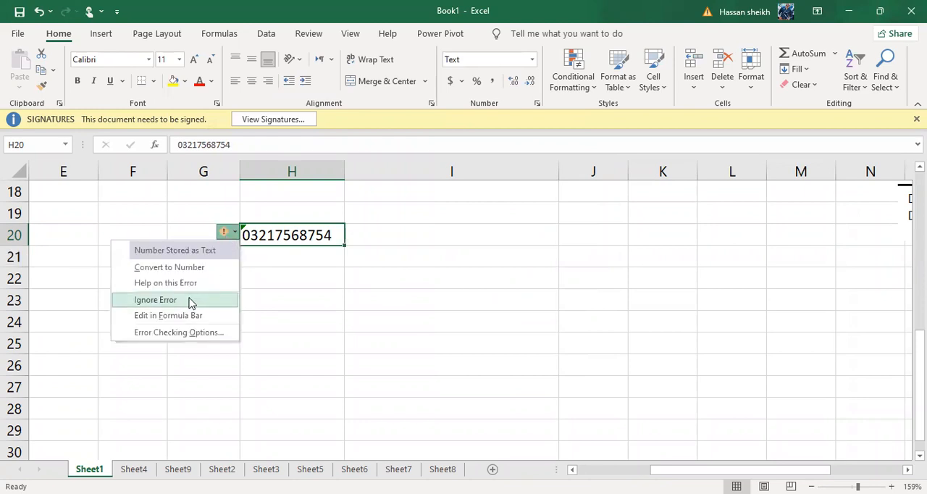
{"action": "left_click", "coordinate": [190, 300]}
{"action": "left_click", "coordinate": [282, 293]}
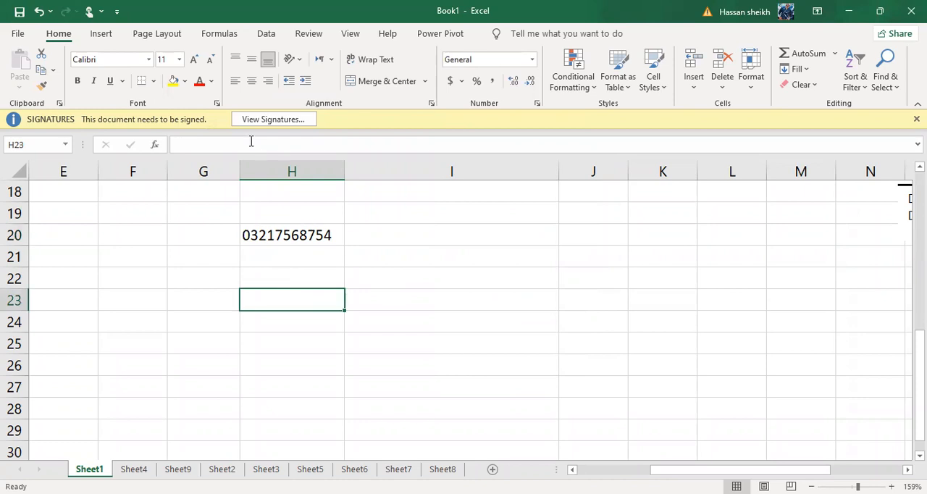
Try entering a second phone number with a leading zero in General-formatted cell H21, and clear the cell.
{"action": "left_click", "coordinate": [255, 236]}
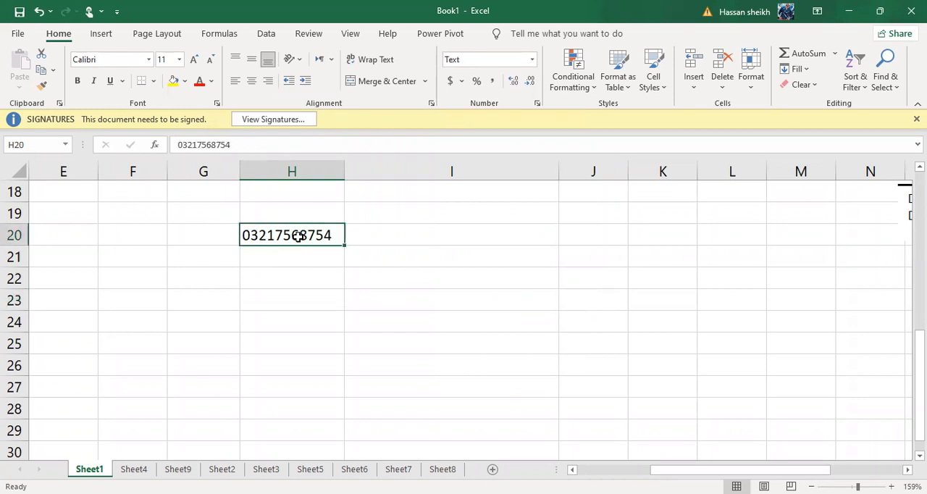
{"action": "left_click", "coordinate": [285, 255]}
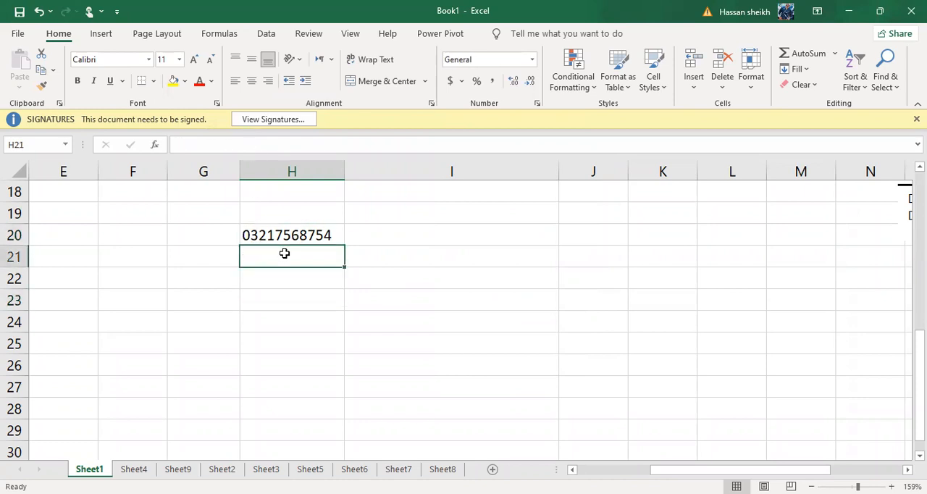
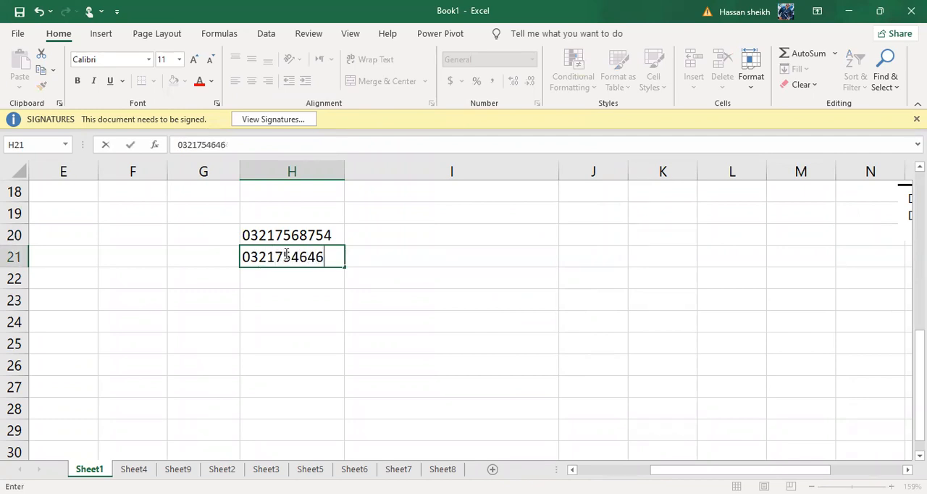
{"action": "key", "text": "Return"}
{"action": "left_click", "coordinate": [285, 254]}
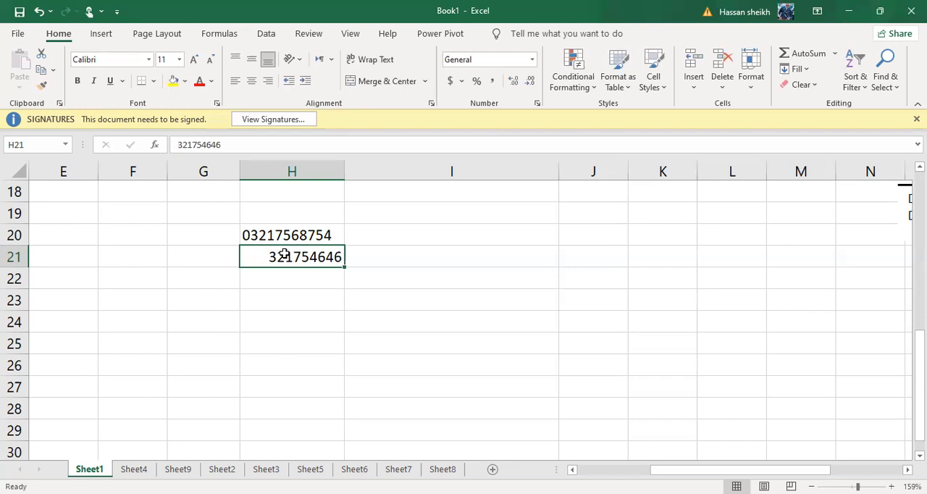
{"action": "key", "text": "BackSpace"}
{"action": "key", "text": "Return"}
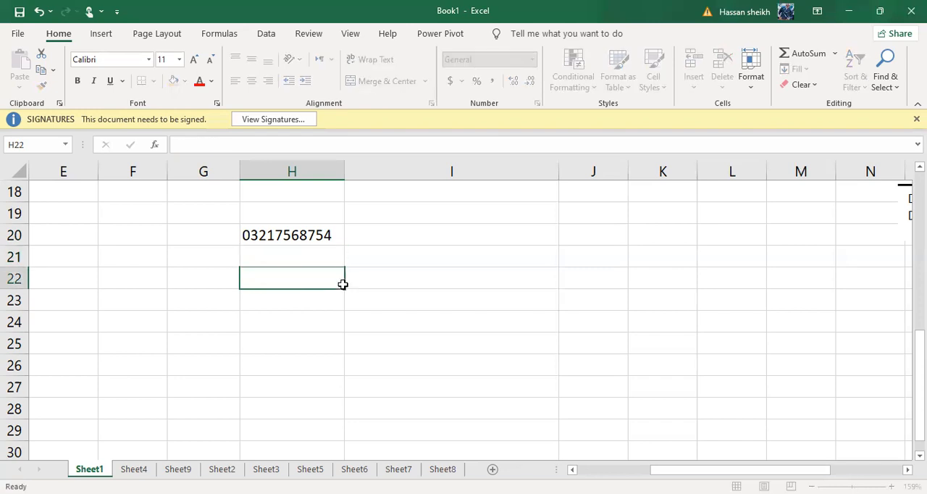
Copy the Text formatting of cell H20 onto the empty cells below it, from H21 down, with Format Painter.
{"action": "left_click", "coordinate": [310, 237]}
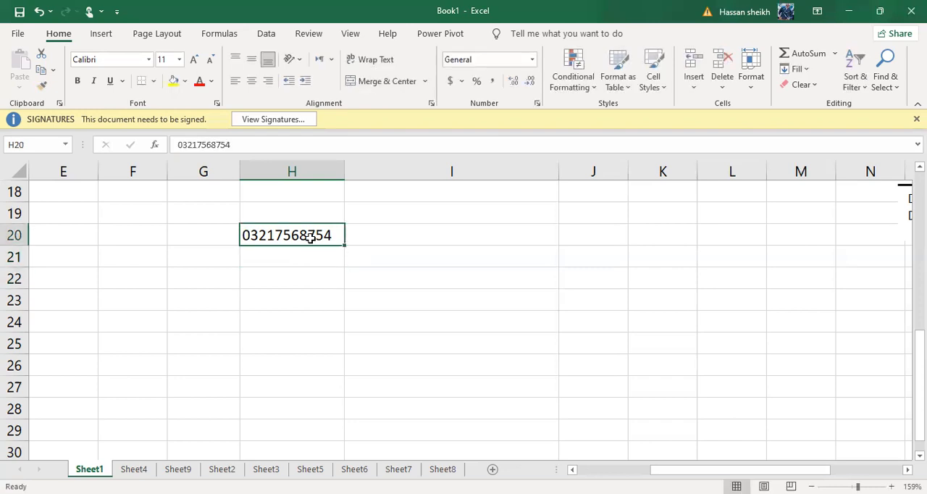
{"action": "left_click", "coordinate": [41, 86]}
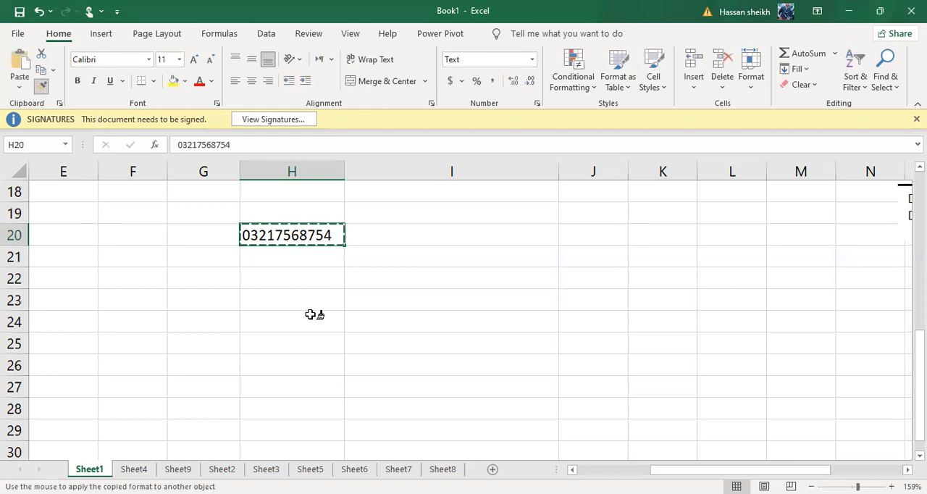
{"action": "left_click", "coordinate": [280, 252]}
{"action": "mouse_move", "coordinate": [280, 253]}
{"action": "left_mouse_down"}
{"action": "mouse_move", "coordinate": [290, 445]}
{"action": "mouse_move", "coordinate": [296, 355]}
{"action": "left_mouse_up"}
{"action": "scroll", "coordinate": [297, 356], "scroll_direction": "up", "scroll_amount": 2}
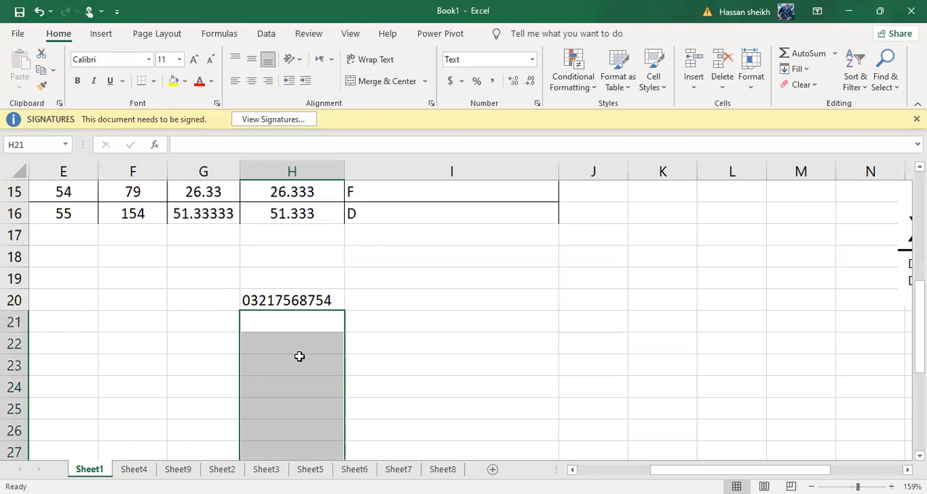
{"action": "left_click", "coordinate": [348, 368]}
Enter 03214654 in cell H21 and 0311616 in cell H22.
{"action": "left_click", "coordinate": [271, 328]}
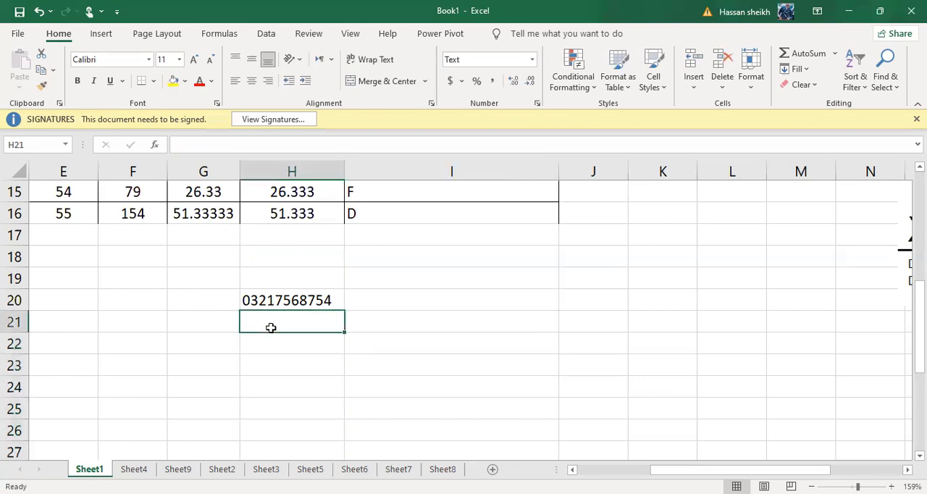
{"action": "type", "text": "03214654"}
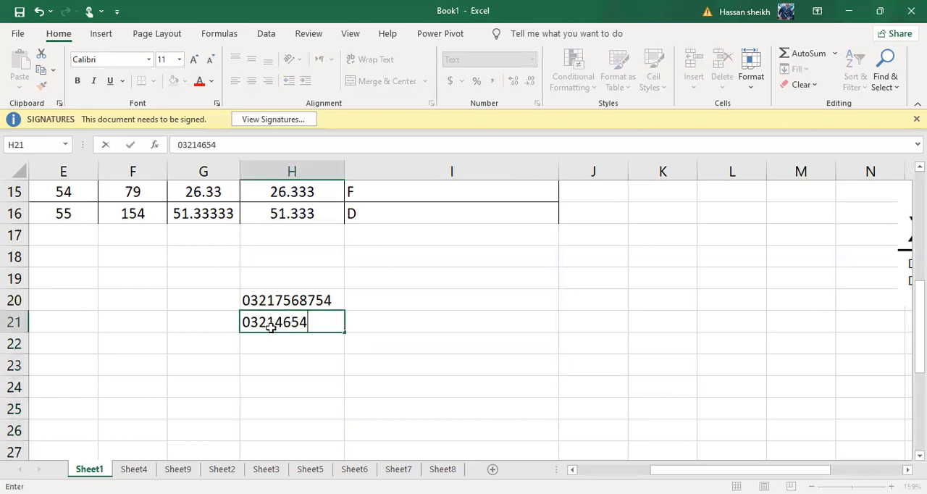
{"action": "key", "text": "Return"}
{"action": "type", "text": "0311616"}
{"action": "key", "text": "Return"}
Enter 0321485 in cell H23, 0031789 in cell H24 and 032166 in cell H25.
{"action": "type", "text": "316"}
{"action": "key", "text": "Return"}
{"action": "key", "text": "Up"}
{"action": "key", "text": "BackSpace"}
{"action": "type", "text": "0321485"}
{"action": "key", "text": "Return"}
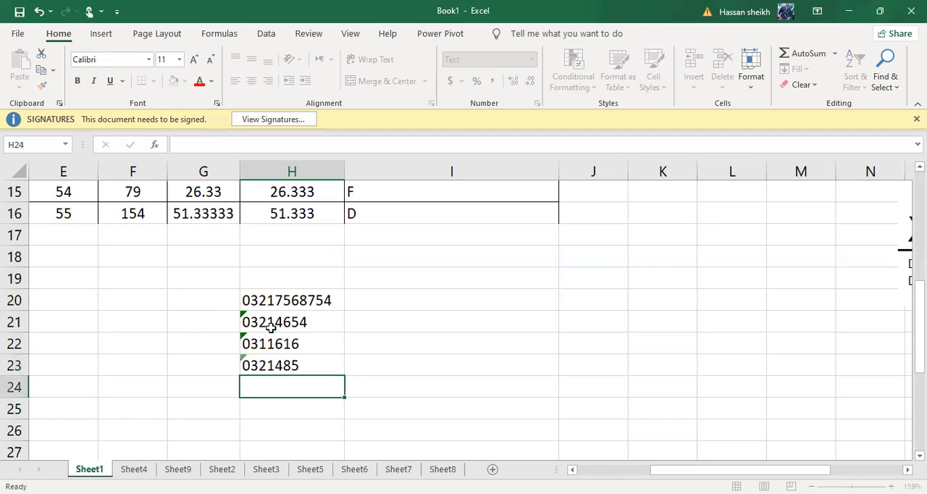
{"action": "type", "text": "0031789"}
{"action": "key", "text": "Return"}
{"action": "type", "text": "032166"}
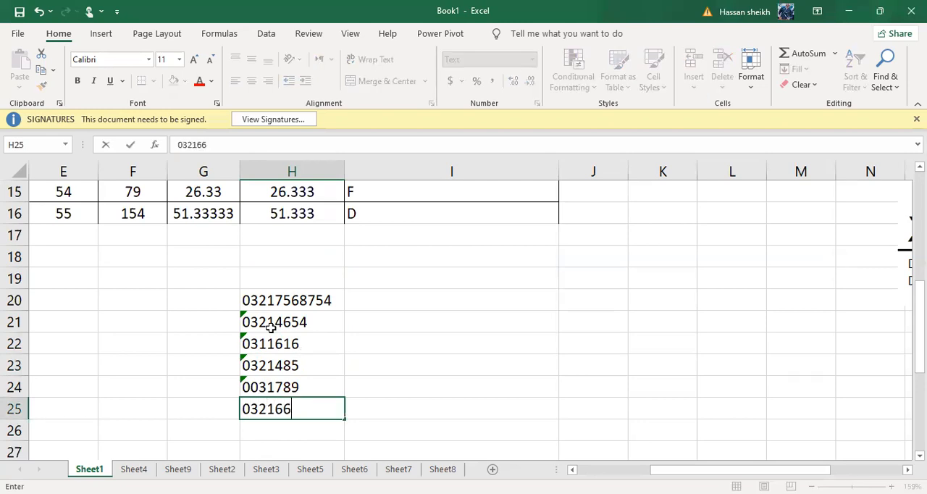
{"action": "key", "text": "Return"}
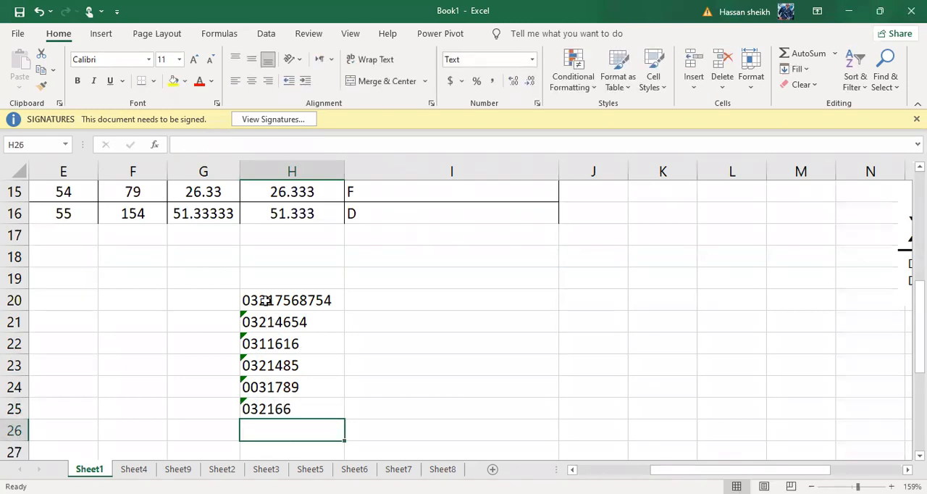
Open the help on the number-stored-as-text error for cells H21 to H25, and close it.
{"action": "left_click_drag", "start_coordinate": [257, 299], "coordinate": [259, 404]}
{"action": "left_click_drag", "start_coordinate": [250, 328], "coordinate": [251, 403]}
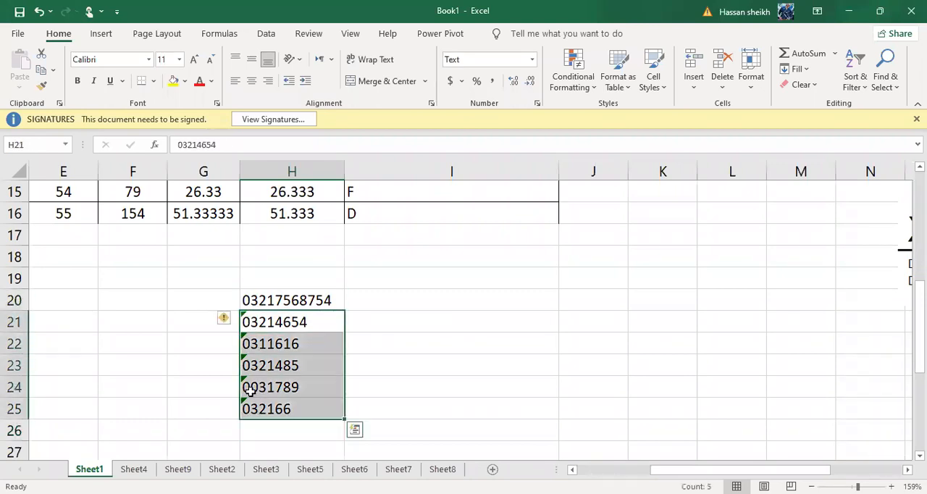
{"action": "left_click", "coordinate": [225, 325]}
{"action": "left_click", "coordinate": [255, 320]}
{"action": "left_click_drag", "start_coordinate": [255, 321], "coordinate": [254, 406]}
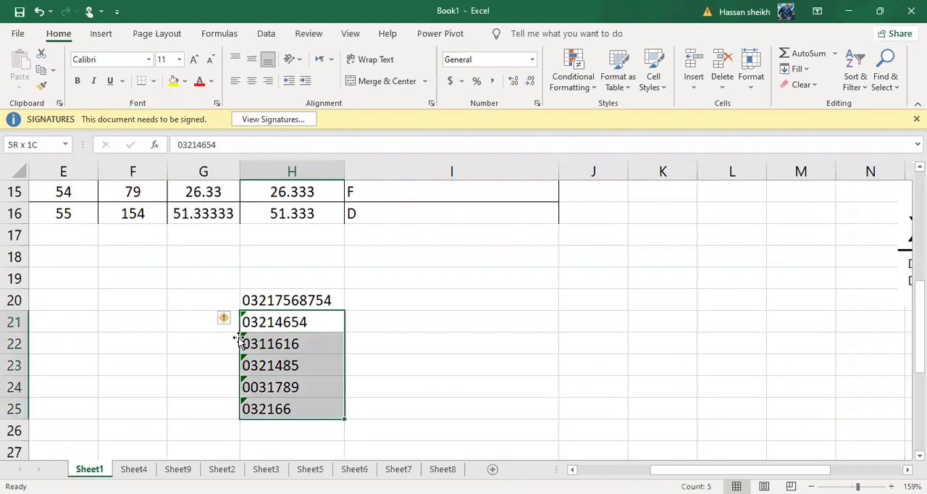
{"action": "left_click", "coordinate": [225, 319]}
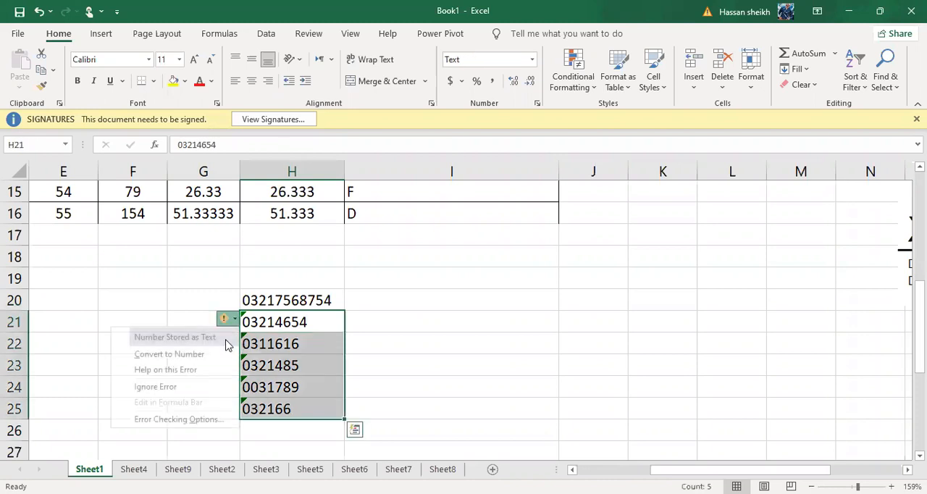
{"action": "left_click", "coordinate": [206, 372]}
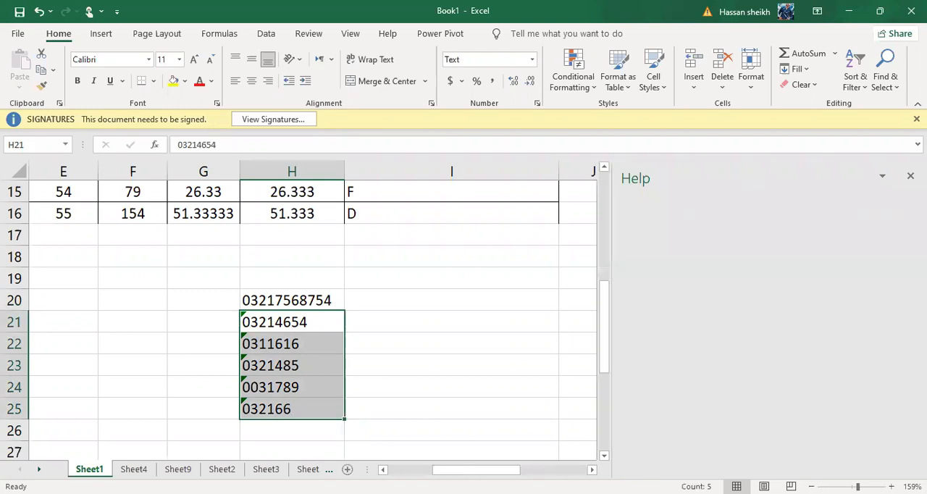
{"action": "left_click", "coordinate": [911, 176]}
Look through the custom number format codes available for cell H20, and close the format settings without applying any.
{"action": "left_click", "coordinate": [573, 348]}
{"action": "left_click", "coordinate": [316, 302]}
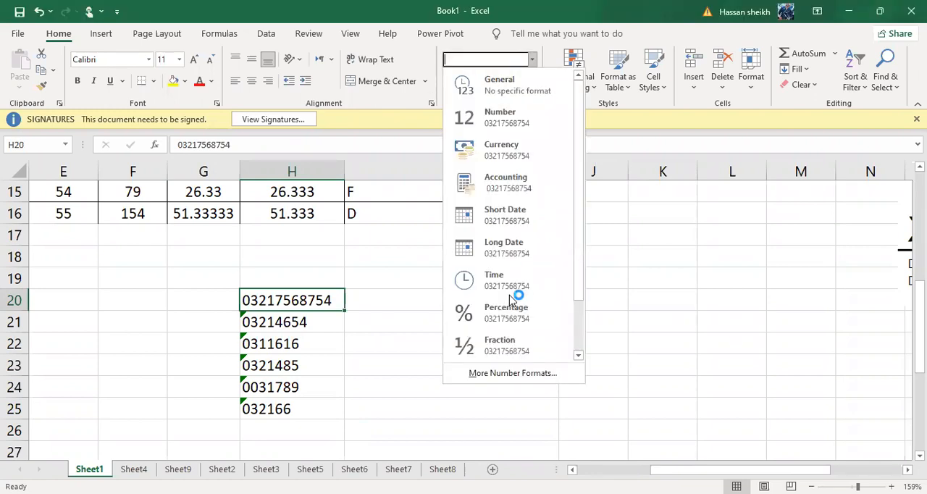
{"action": "left_click", "coordinate": [518, 373]}
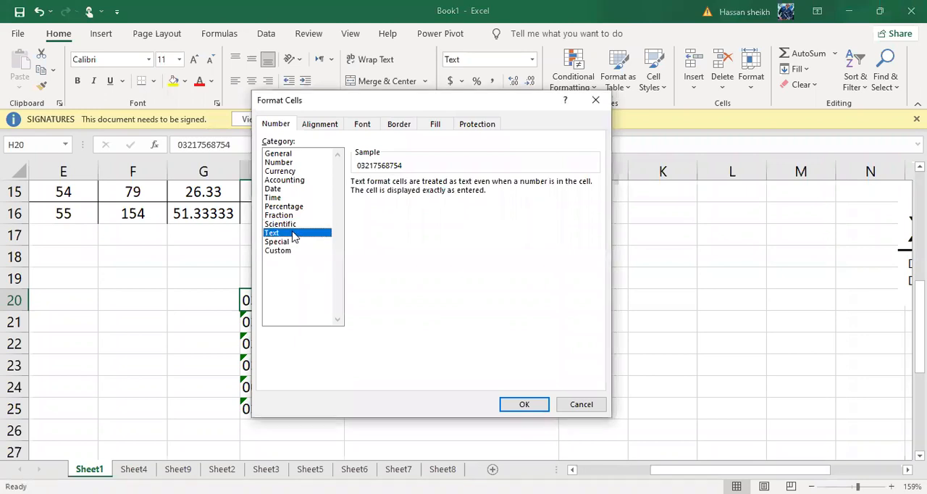
{"action": "left_click", "coordinate": [294, 251]}
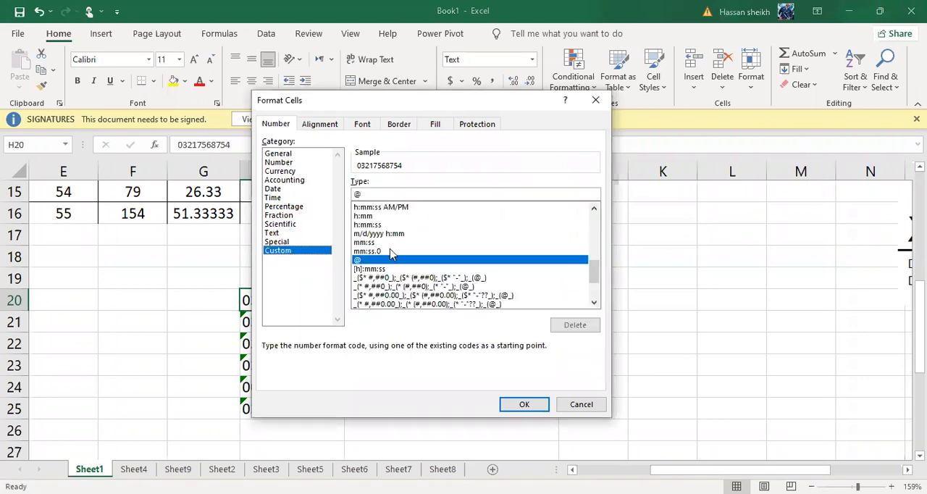
{"action": "left_click", "coordinate": [427, 294]}
{"action": "left_click", "coordinate": [386, 287]}
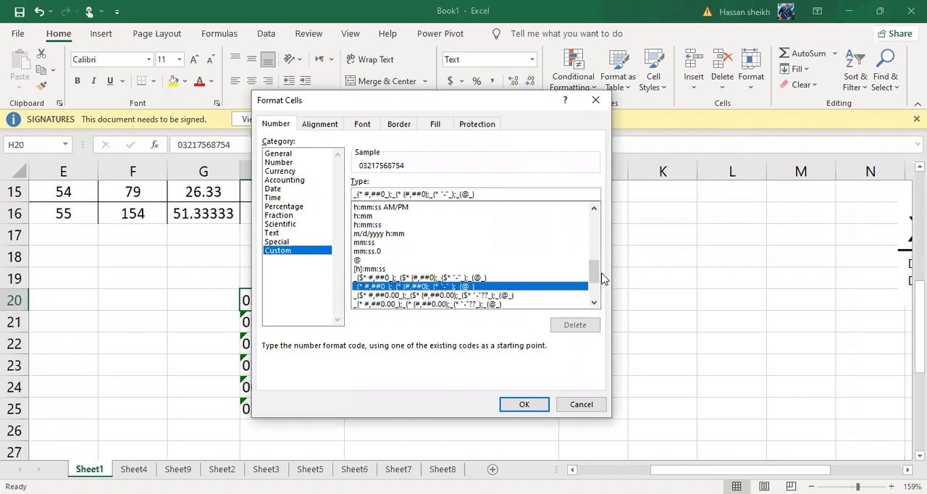
{"action": "left_click_drag", "start_coordinate": [598, 250], "coordinate": [596, 221]}
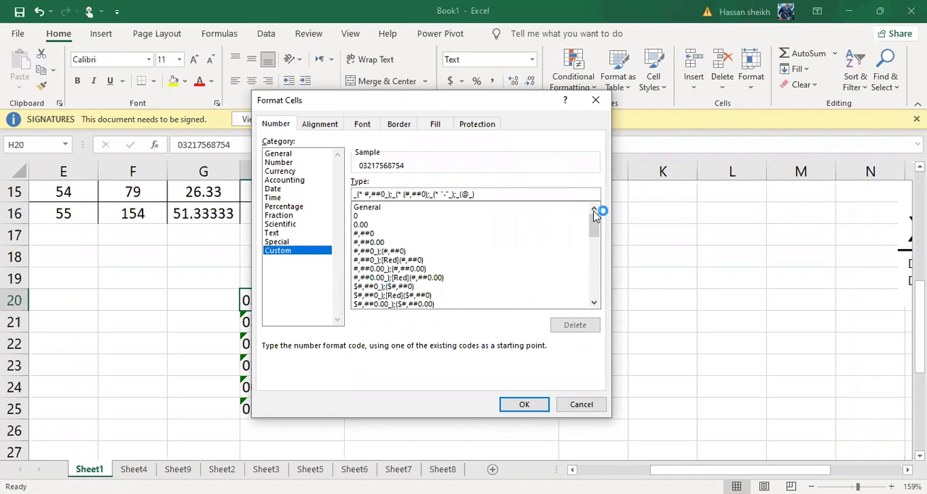
{"action": "left_click", "coordinate": [722, 453]}
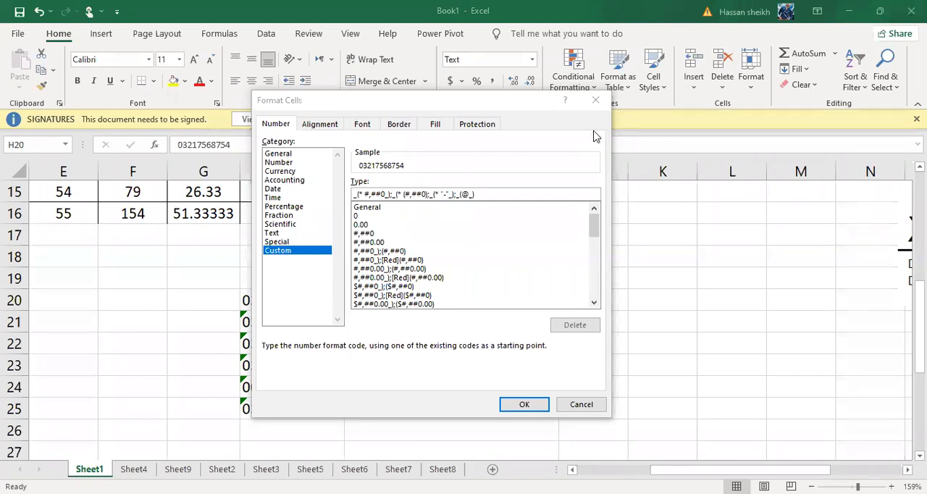
{"action": "left_click", "coordinate": [585, 98]}
Enter +92 in cell I20, beside the first number of the list.
{"action": "left_click", "coordinate": [375, 302]}
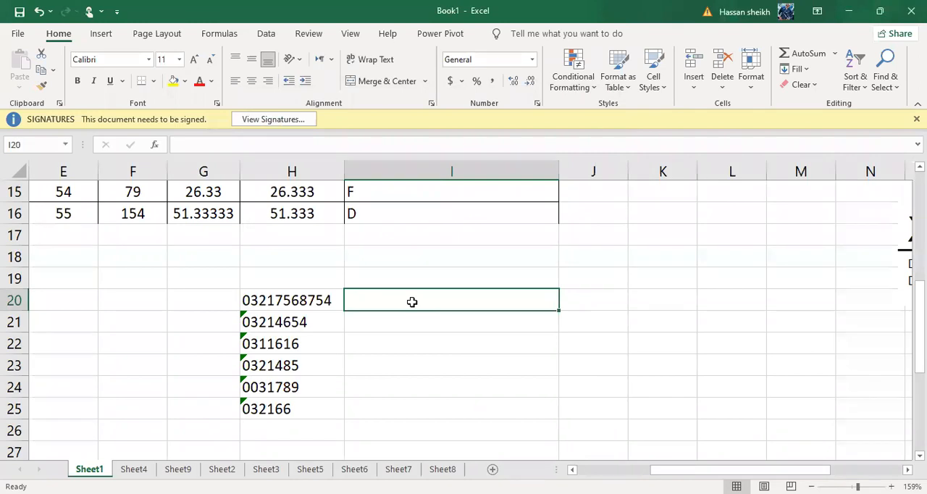
{"action": "type", "text": "+92"}
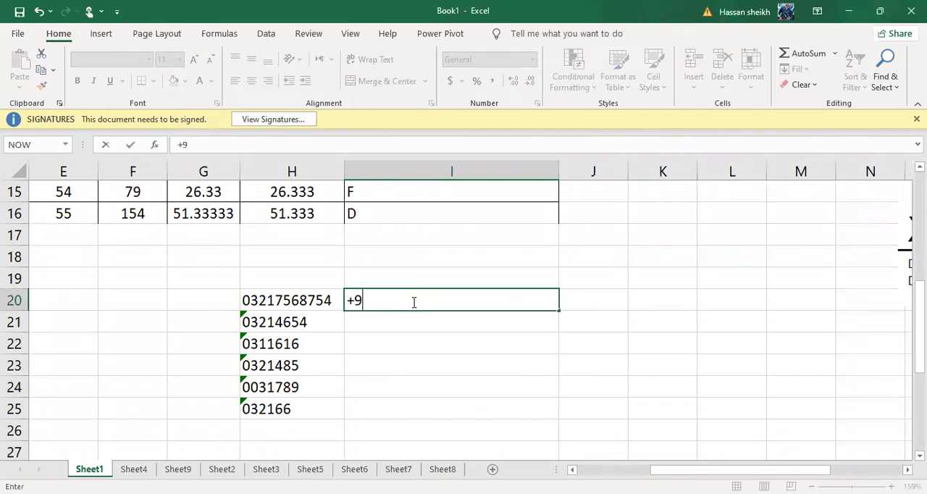
{"action": "key", "text": "Tab"}
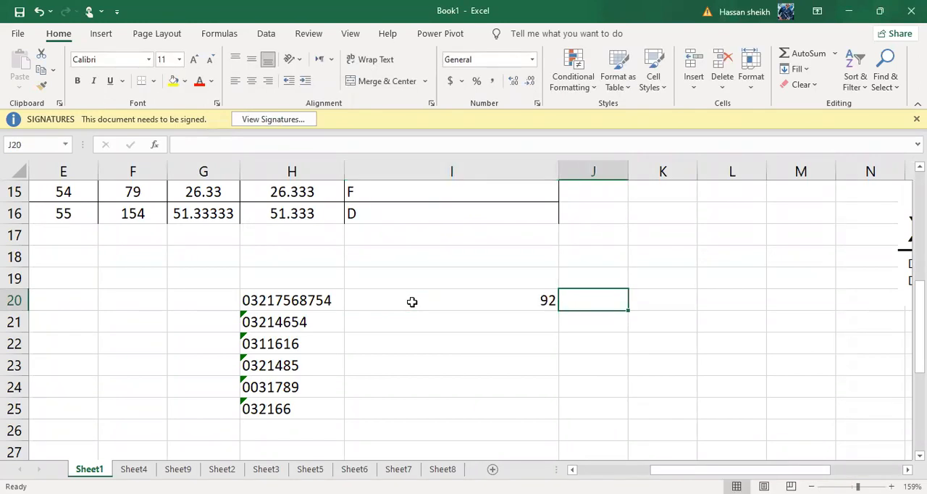
Format cell I20 as Text.
{"action": "left_click", "coordinate": [412, 301]}
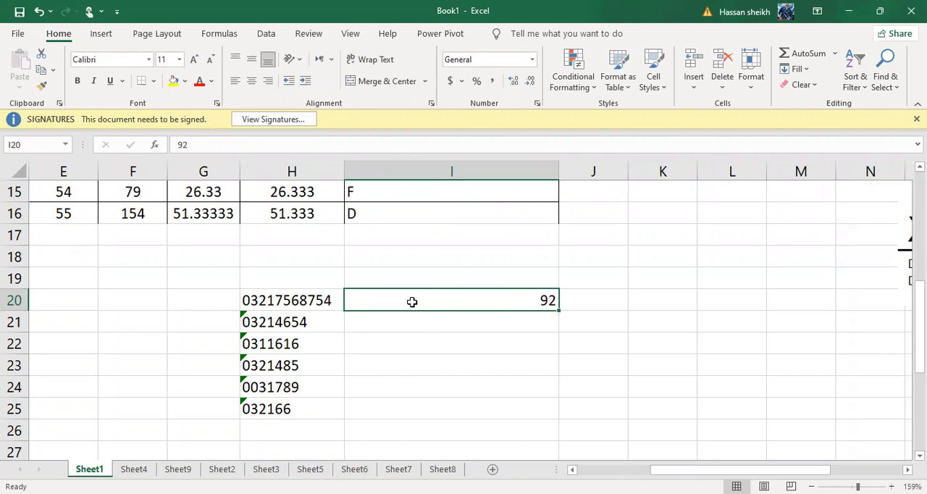
{"action": "left_click", "coordinate": [533, 64]}
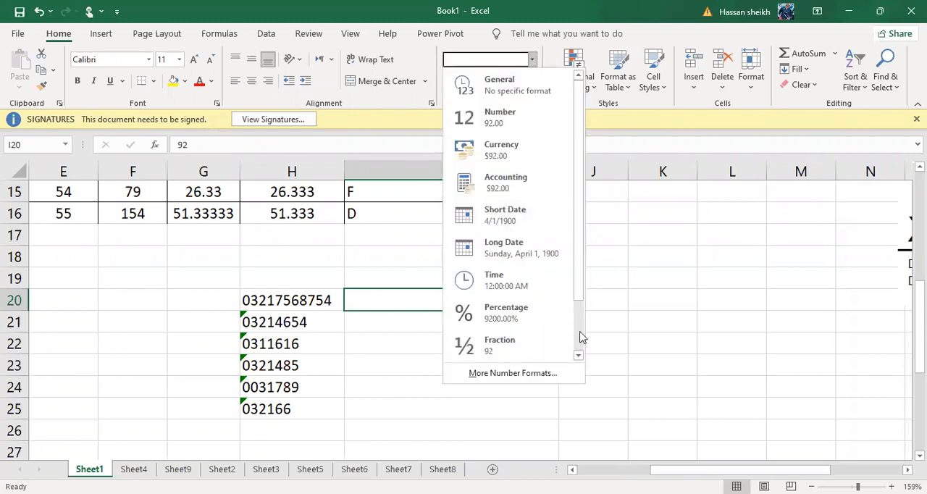
{"action": "scroll", "coordinate": [529, 362], "scroll_direction": "down", "scroll_amount": 1}
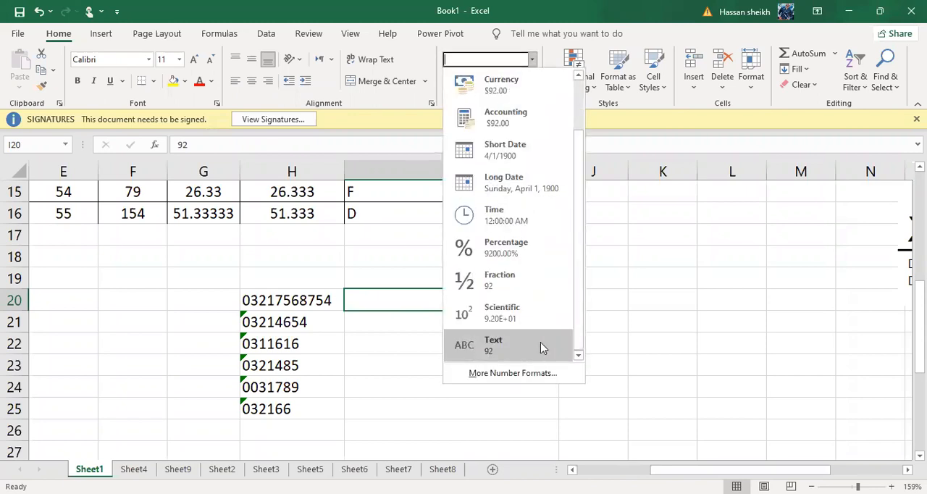
{"action": "left_click", "coordinate": [540, 342]}
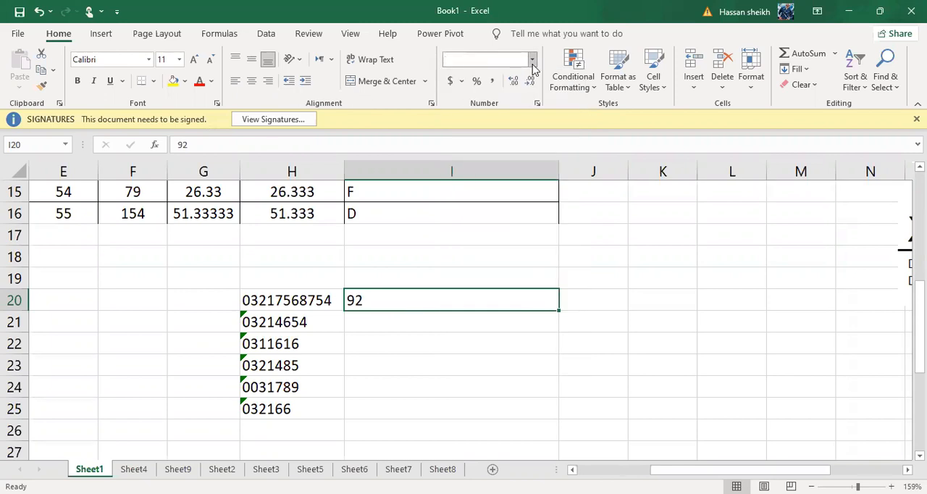
Open the detailed number format settings for cell I20 and preview the Special category's Phone Number format.
{"action": "left_click", "coordinate": [533, 62]}
{"action": "scroll", "coordinate": [576, 346], "scroll_direction": "down", "scroll_amount": 1}
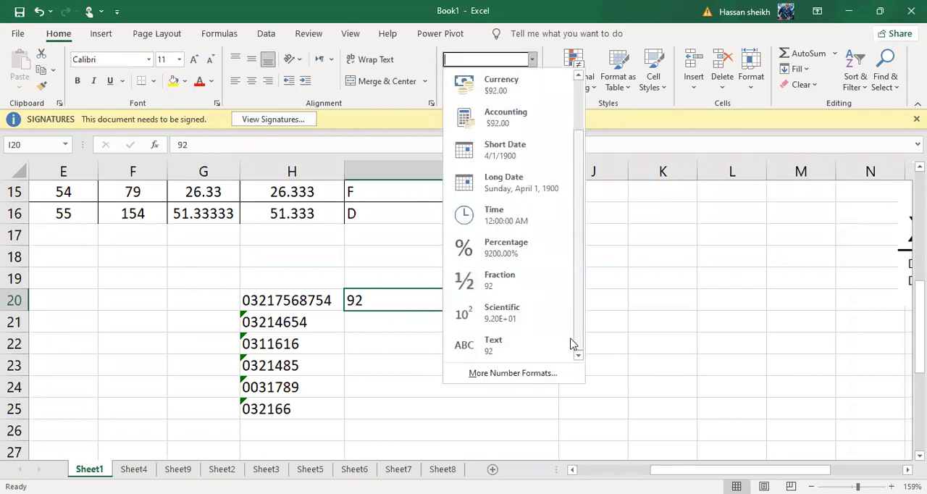
{"action": "left_click", "coordinate": [524, 376]}
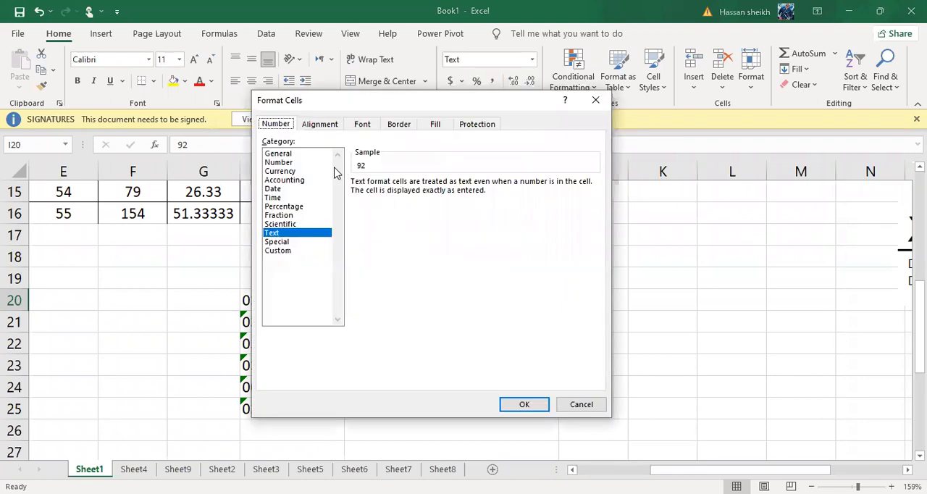
{"action": "left_click", "coordinate": [287, 243]}
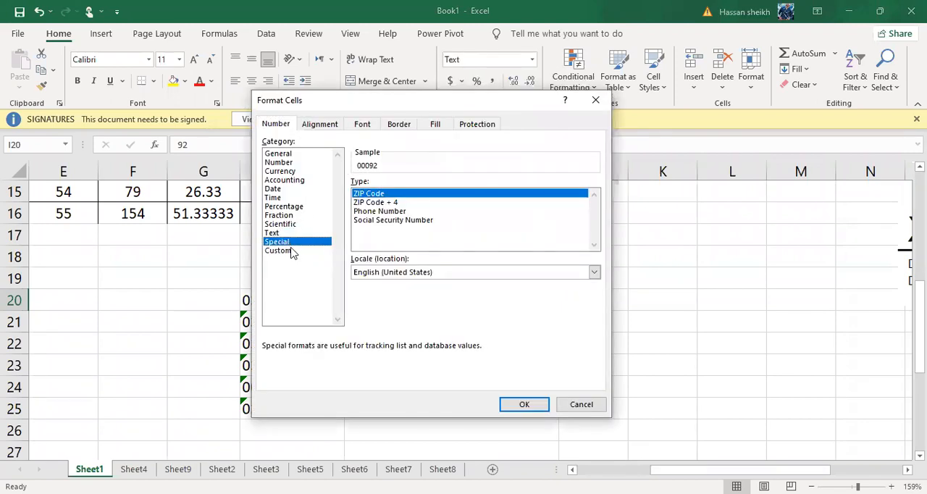
{"action": "left_click", "coordinate": [290, 251]}
{"action": "left_click", "coordinate": [294, 242]}
{"action": "left_click", "coordinate": [383, 211]}
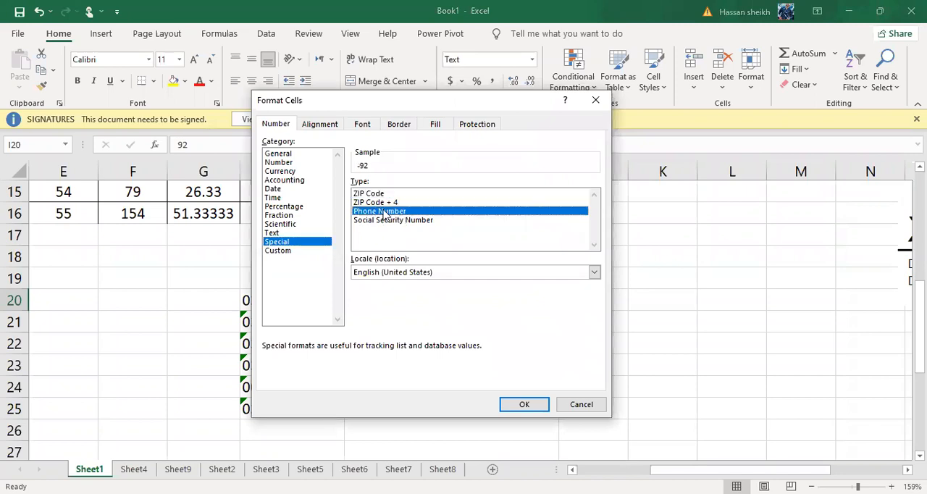
Preview the Text, Scientific, Fraction, Time, Date, Currency, Number and General format categories for cell I20.
{"action": "left_click", "coordinate": [303, 233]}
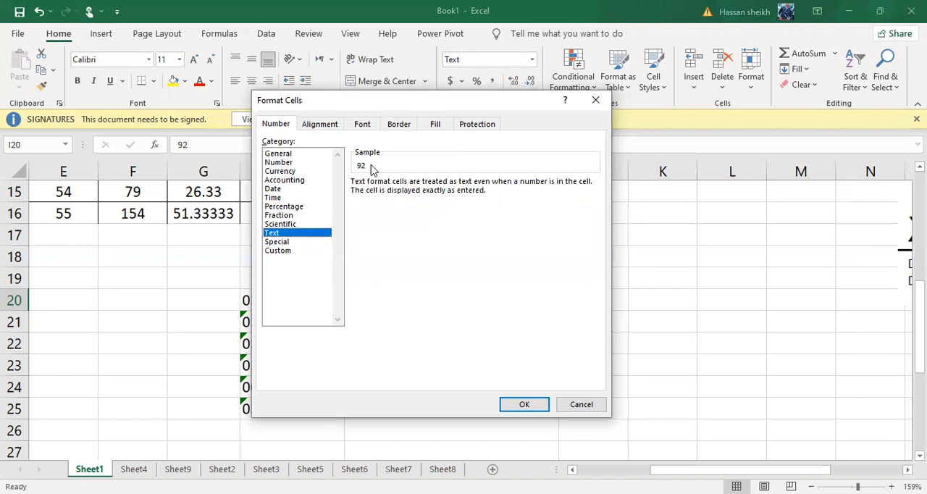
{"action": "left_click", "coordinate": [283, 225]}
{"action": "left_click", "coordinate": [281, 215]}
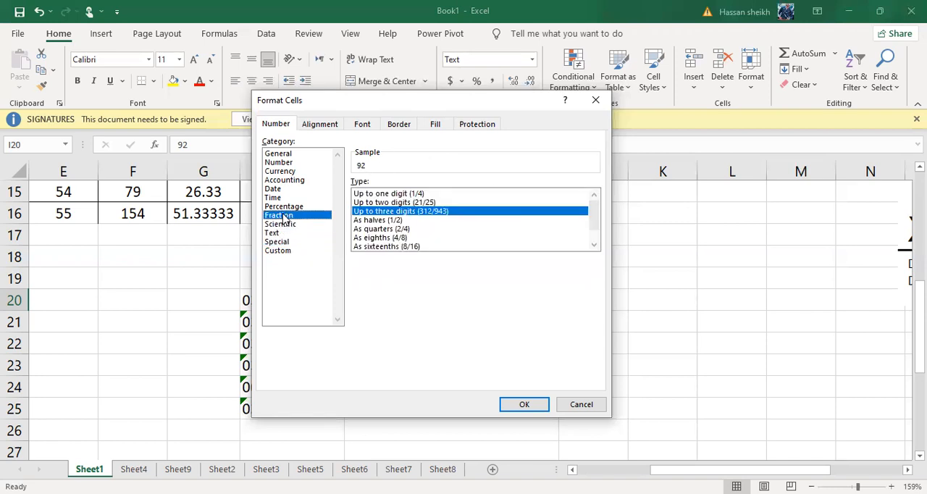
{"action": "left_click", "coordinate": [280, 197]}
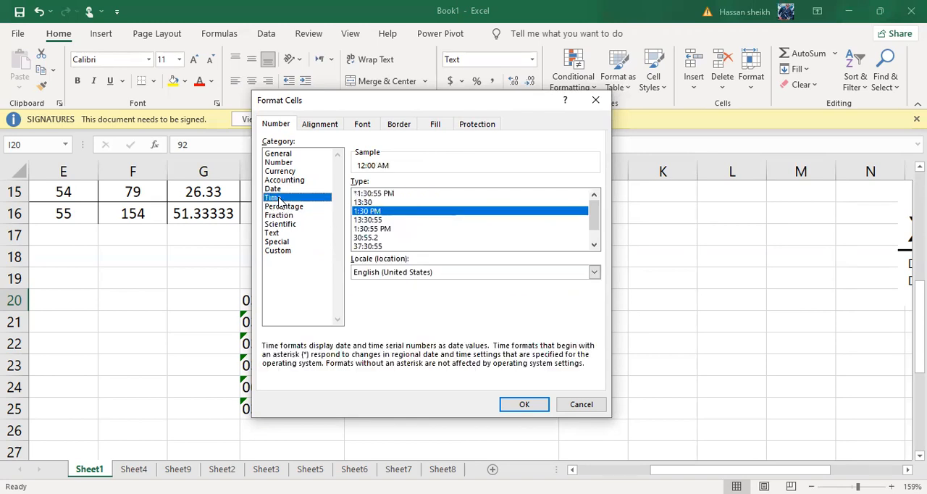
{"action": "left_click", "coordinate": [278, 189]}
{"action": "left_click", "coordinate": [279, 171]}
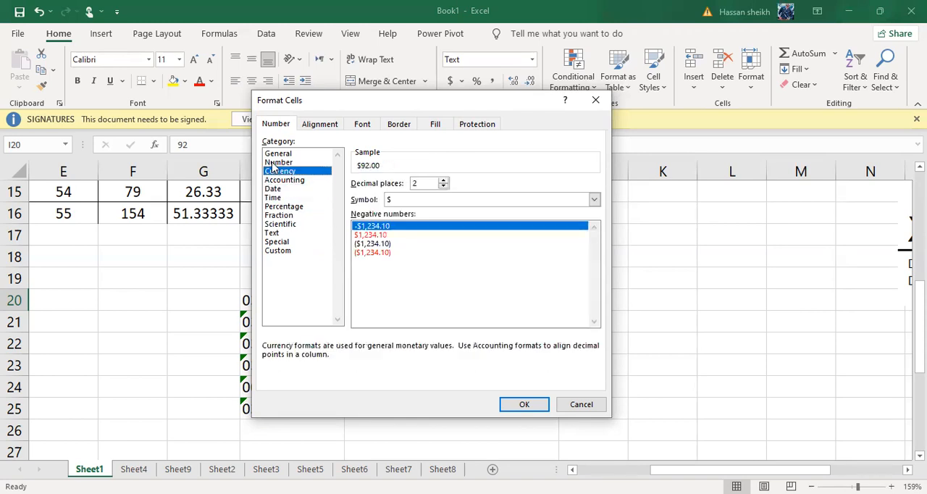
{"action": "left_click", "coordinate": [276, 163]}
{"action": "left_click", "coordinate": [279, 153]}
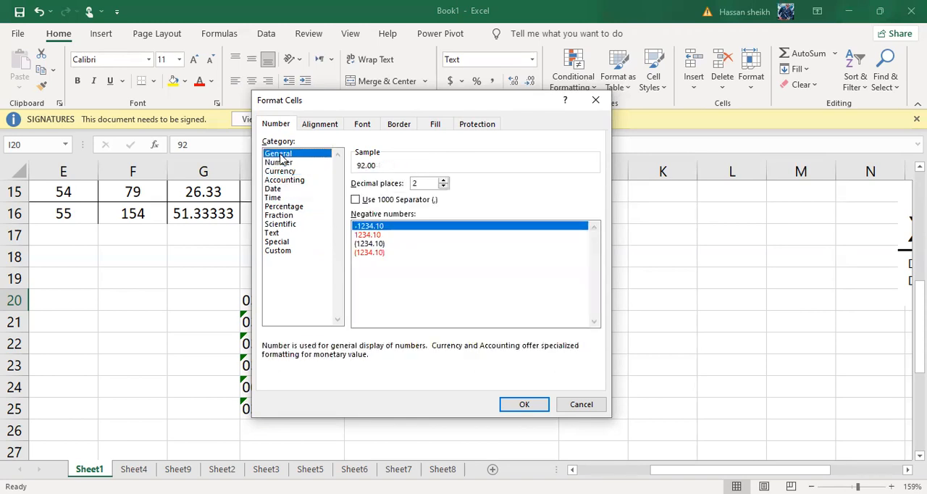
Apply a custom number format with the code +92 to cell I20.
{"action": "left_click", "coordinate": [277, 250]}
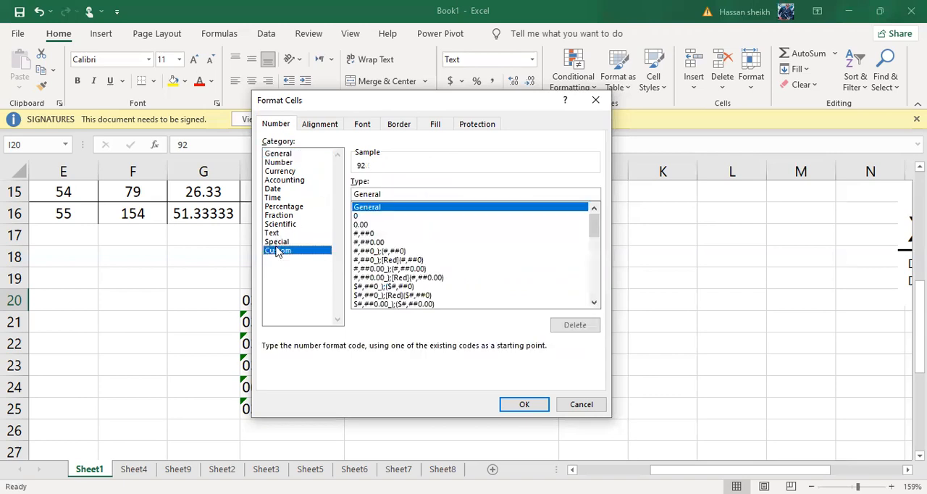
{"action": "left_click", "coordinate": [382, 216]}
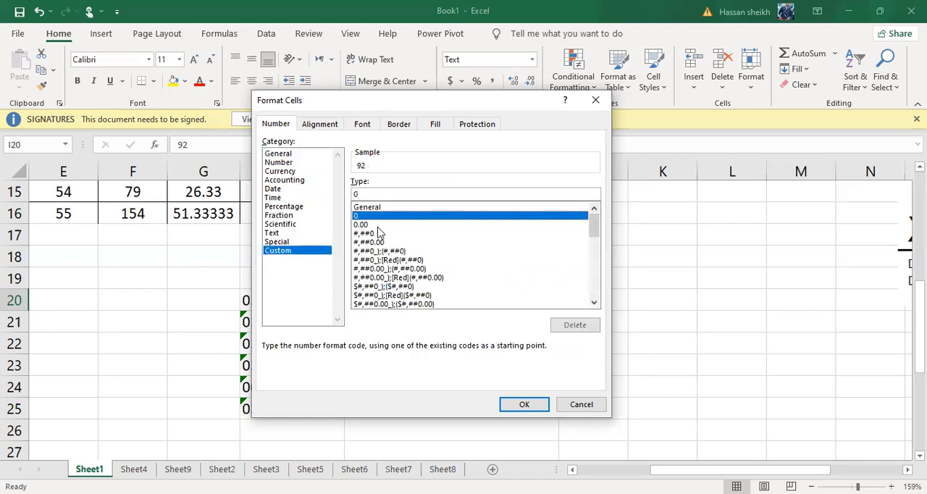
{"action": "left_click", "coordinate": [376, 234]}
{"action": "left_click_drag", "start_coordinate": [376, 193], "coordinate": [354, 195]}
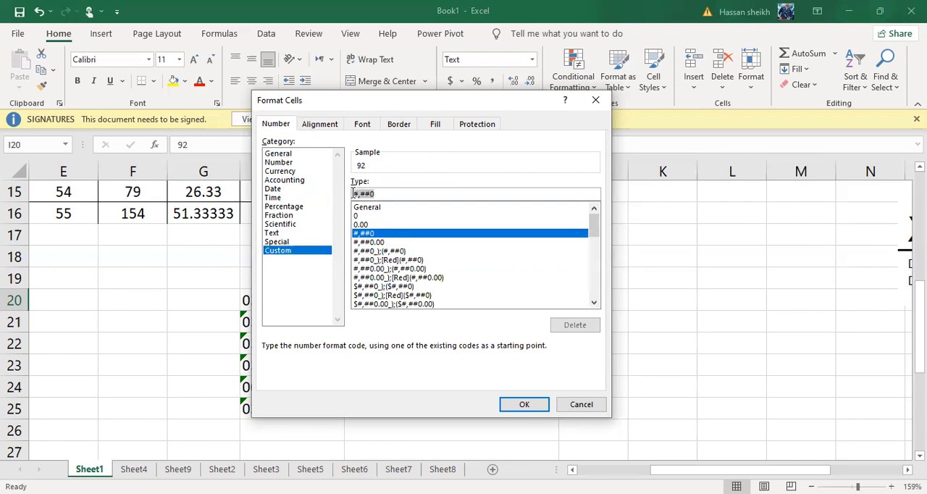
{"action": "key", "text": "BackSpace"}
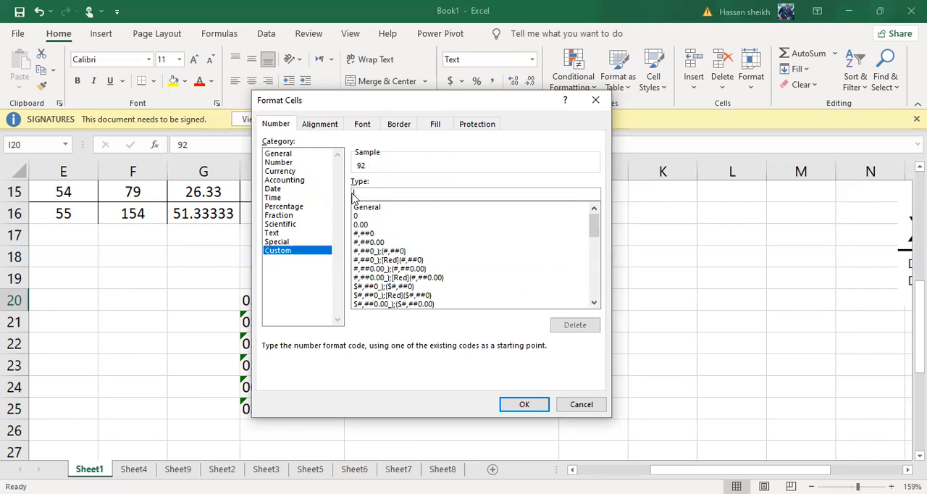
{"action": "type", "text": "+92"}
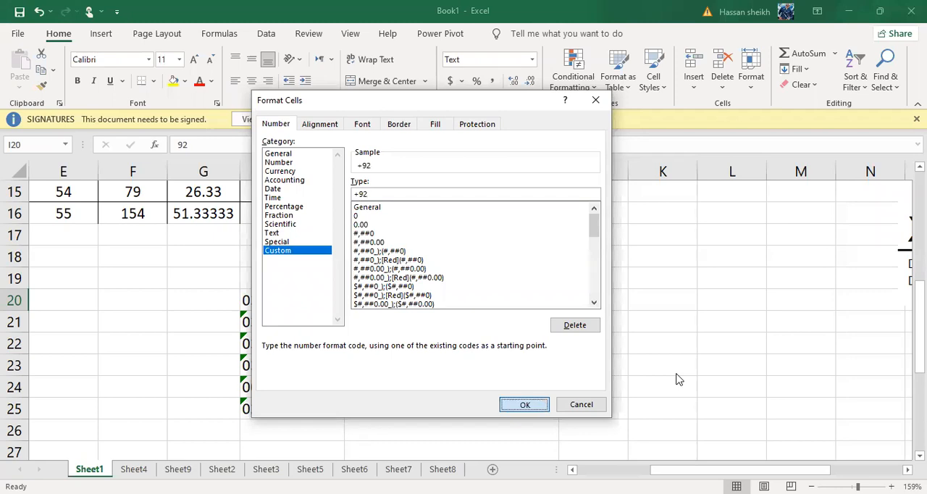
{"action": "key", "text": "Return"}
{"action": "left_click", "coordinate": [510, 363]}
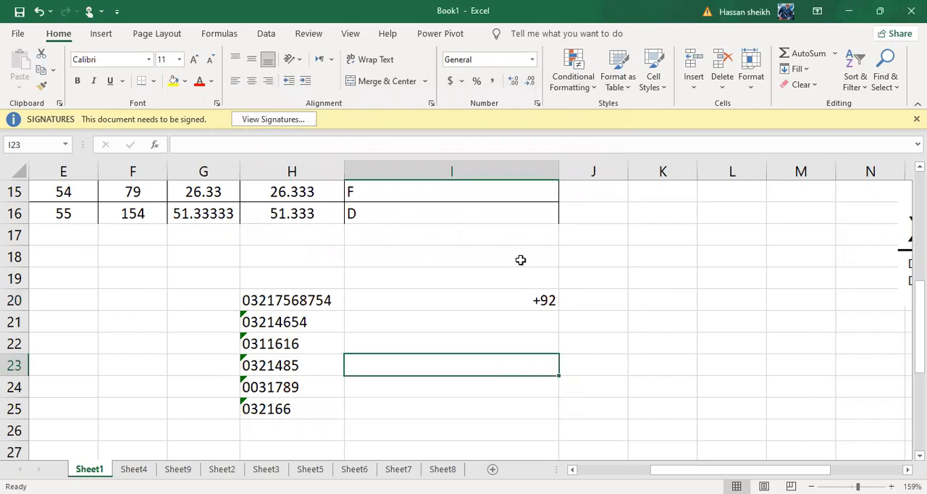
Examine the stored contents and number formats of cells H20 and I20.
{"action": "left_click", "coordinate": [493, 295]}
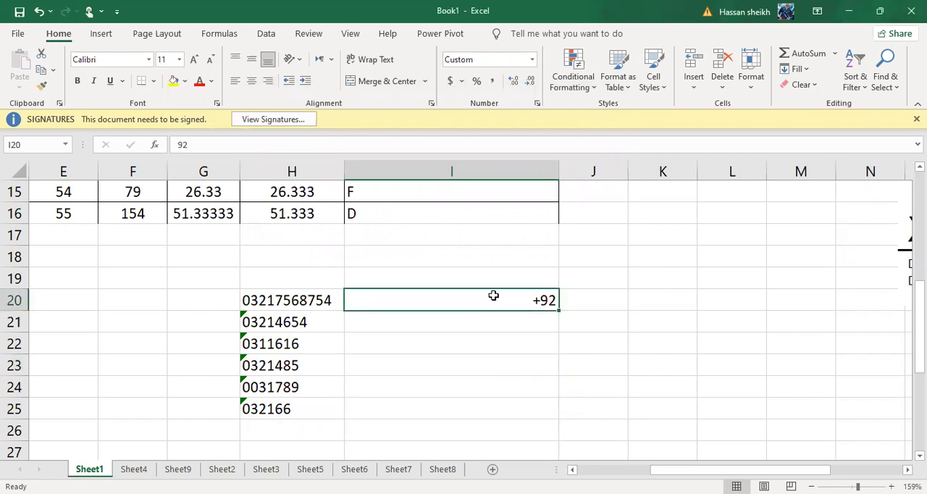
{"action": "left_click", "coordinate": [578, 303]}
{"action": "left_click", "coordinate": [542, 300]}
{"action": "left_click", "coordinate": [290, 303]}
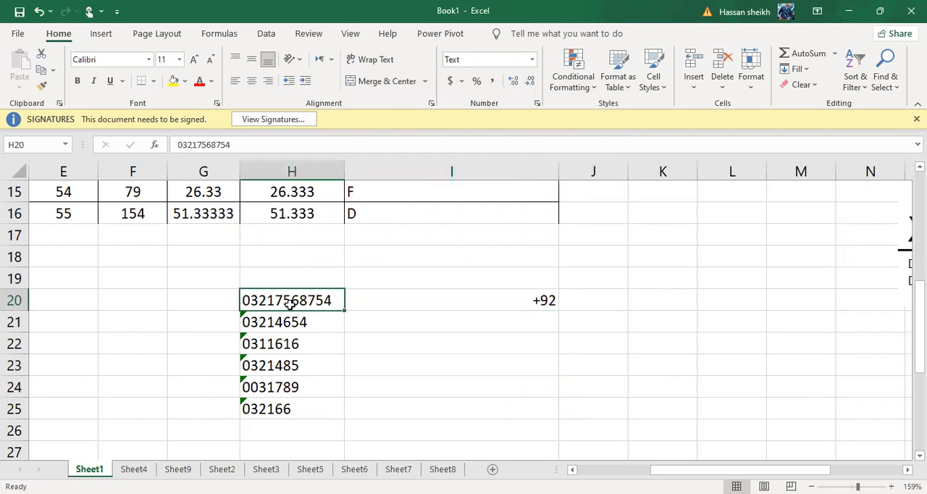
{"action": "left_click", "coordinate": [591, 299]}
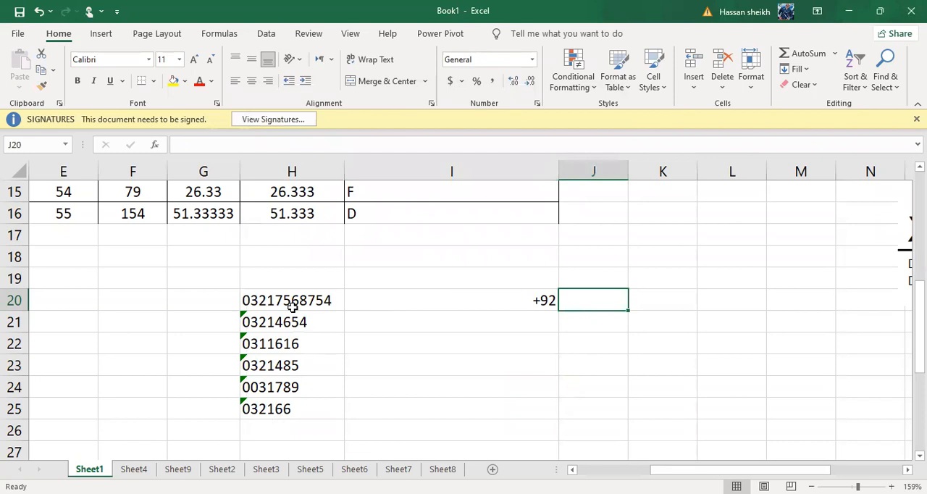
{"action": "left_click", "coordinate": [268, 307]}
{"action": "left_click", "coordinate": [535, 295]}
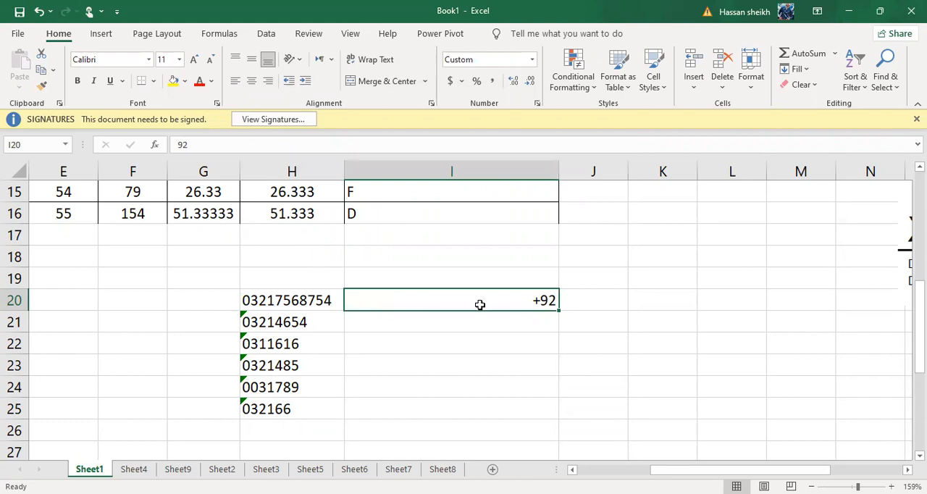
{"action": "left_click", "coordinate": [652, 298]}
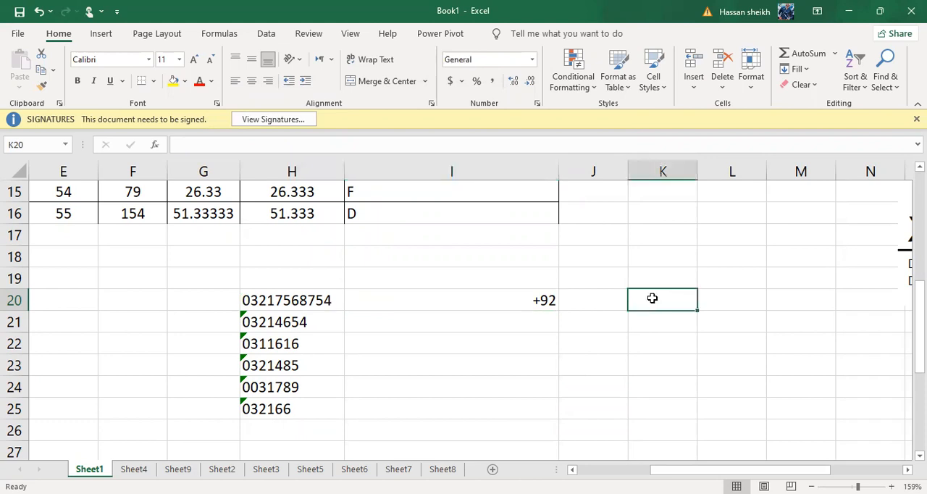
Try to combine the country code and phone number in cell J20 with the formula =I20,H20.
{"action": "left_click", "coordinate": [590, 298]}
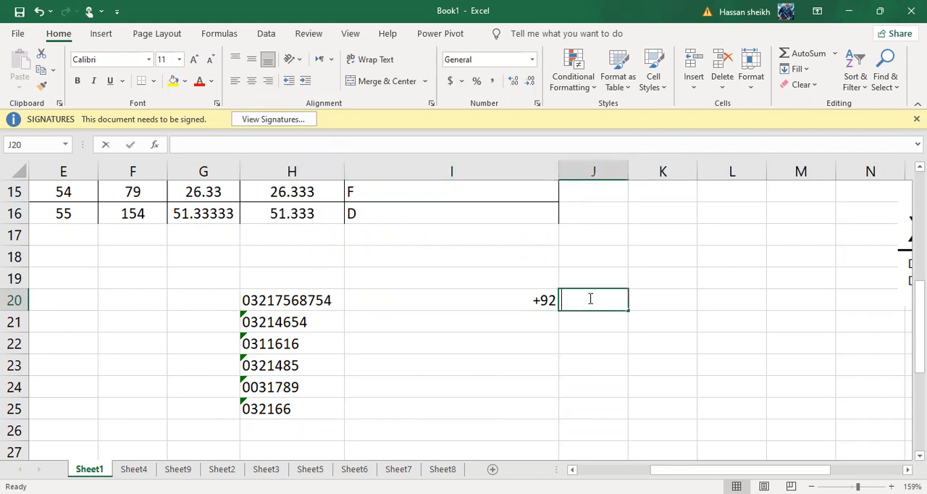
{"action": "type", "text": "="}
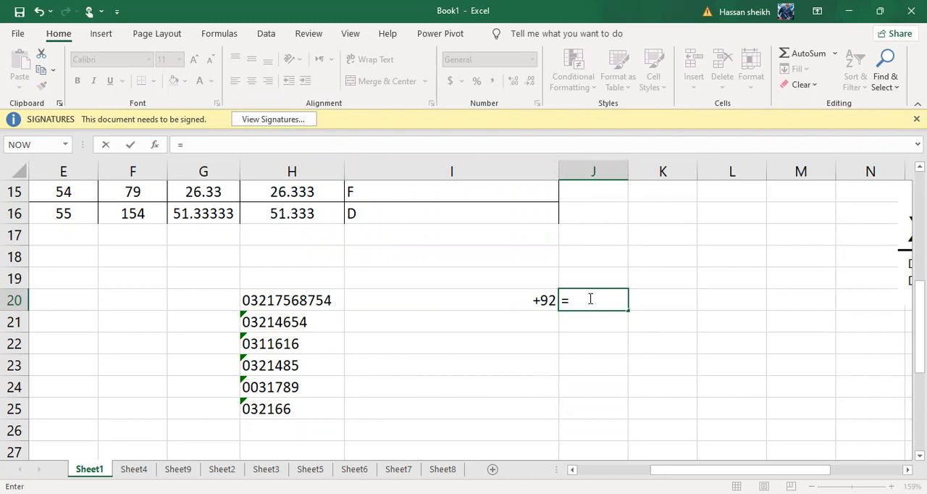
{"action": "left_click", "coordinate": [542, 297]}
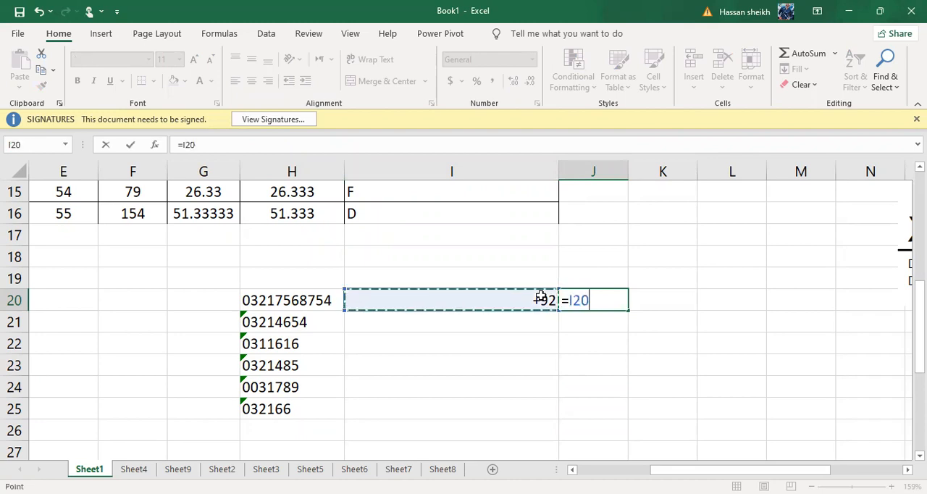
{"action": "type", "text": ","}
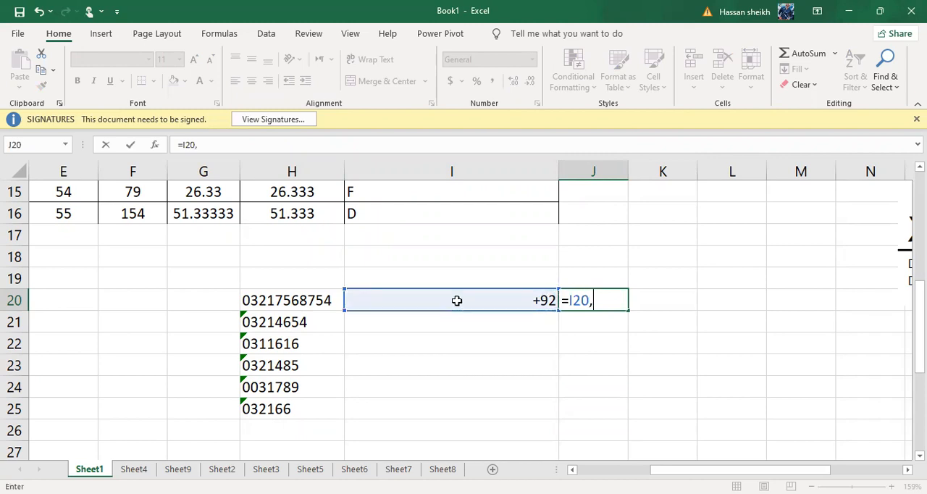
{"action": "left_click", "coordinate": [305, 304]}
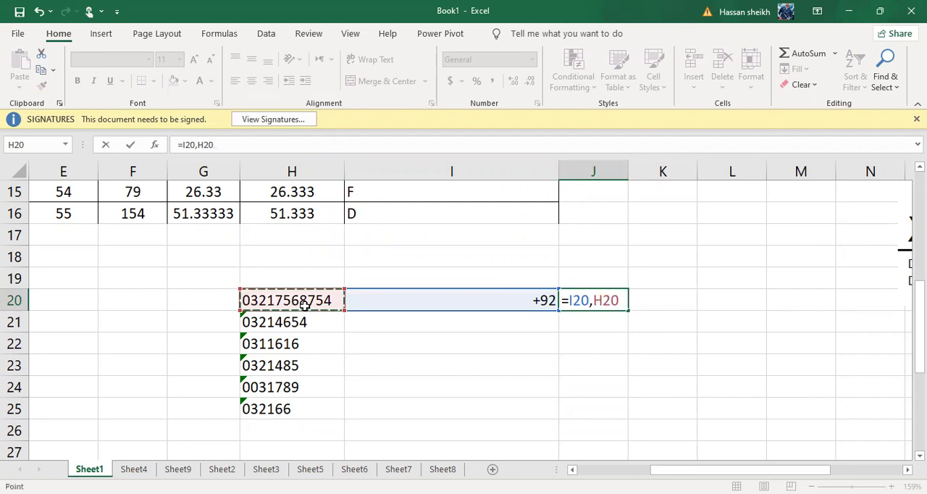
{"action": "key", "text": "Return"}
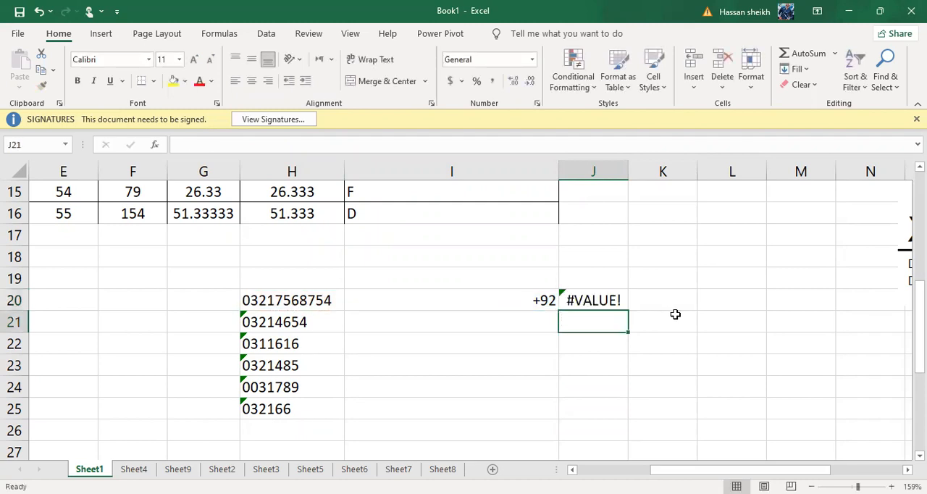
Widen column J slightly and clear the formula from cell J20.
{"action": "left_click", "coordinate": [602, 285]}
{"action": "left_click", "coordinate": [594, 305]}
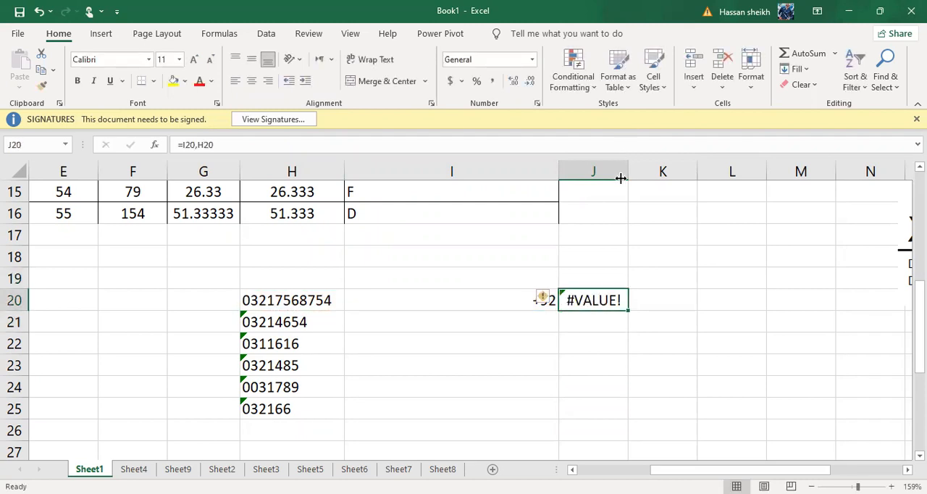
{"action": "left_click_drag", "start_coordinate": [626, 179], "coordinate": [635, 180]}
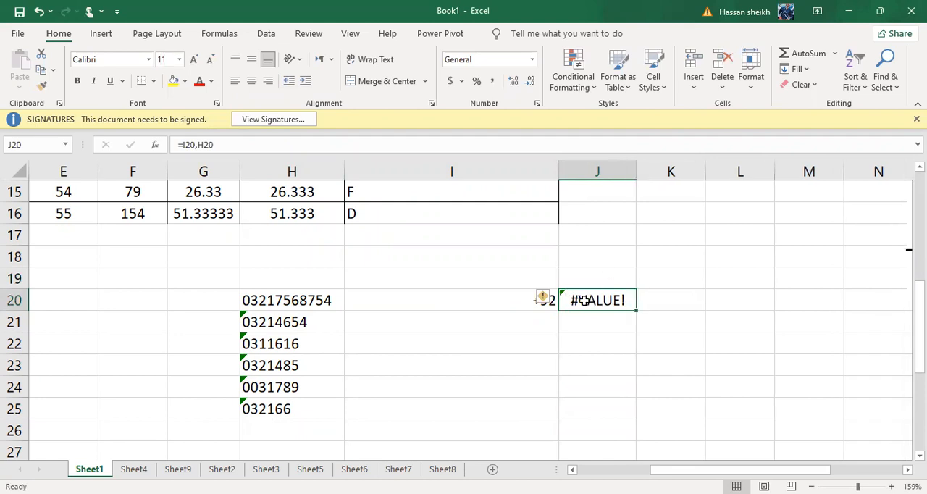
{"action": "key", "text": "Delete"}
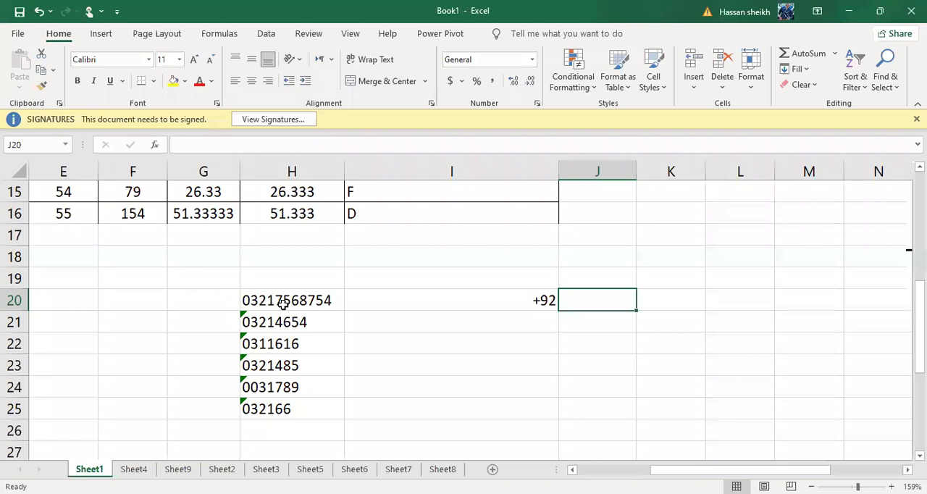
Append the phone number's digits after the 92 in cell I20.
{"action": "left_click", "coordinate": [546, 300]}
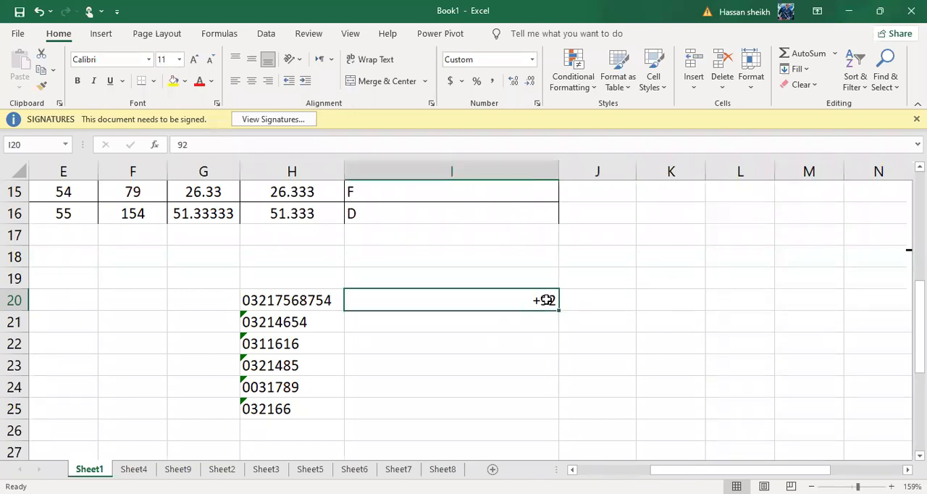
{"action": "double_click", "coordinate": [546, 300]}
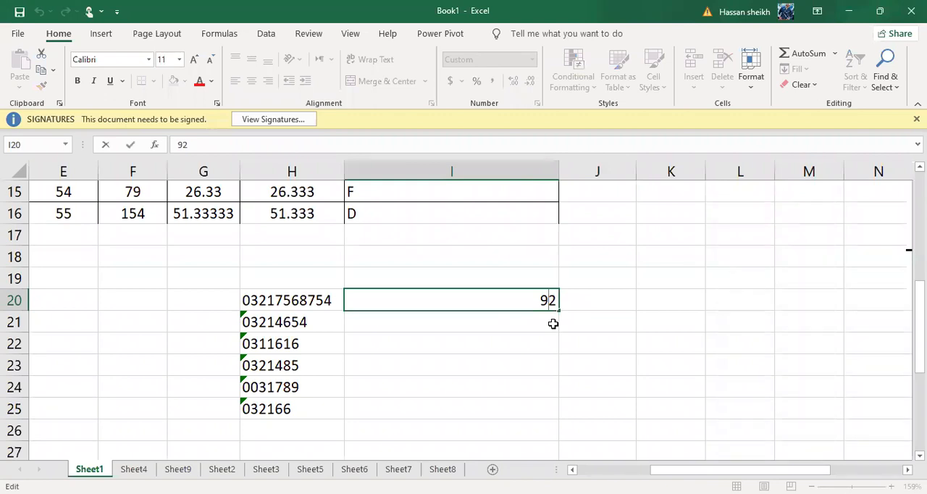
{"action": "key", "text": "End"}
{"action": "type", "text": "2147568"}
{"action": "key", "text": "Return"}
{"action": "key", "text": "Up"}
{"action": "left_click", "coordinate": [544, 337]}
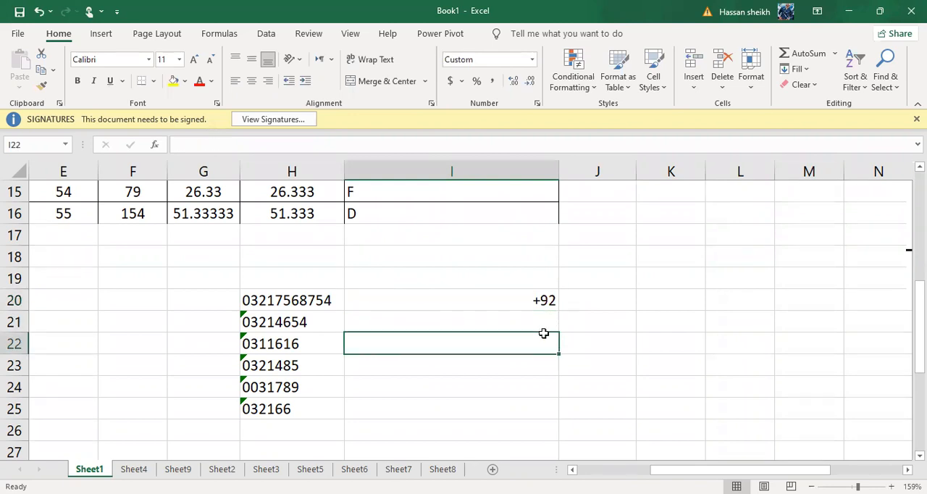
Check the stored content of cell I20 and autofit the width of column I.
{"action": "left_click", "coordinate": [515, 296]}
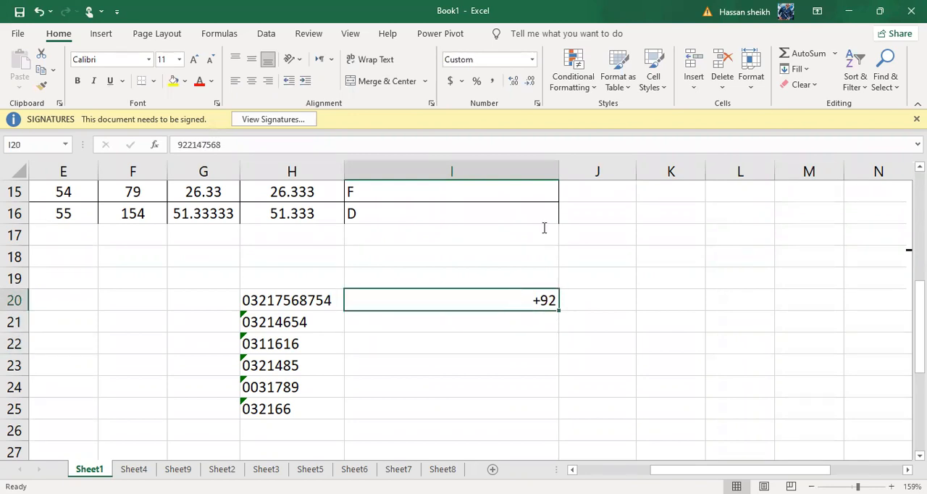
{"action": "double_click", "coordinate": [560, 171]}
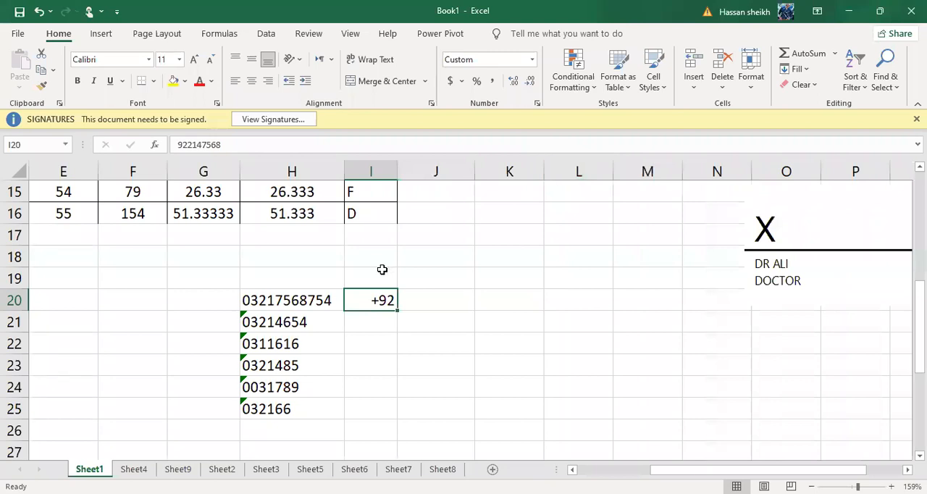
{"action": "left_click", "coordinate": [417, 293]}
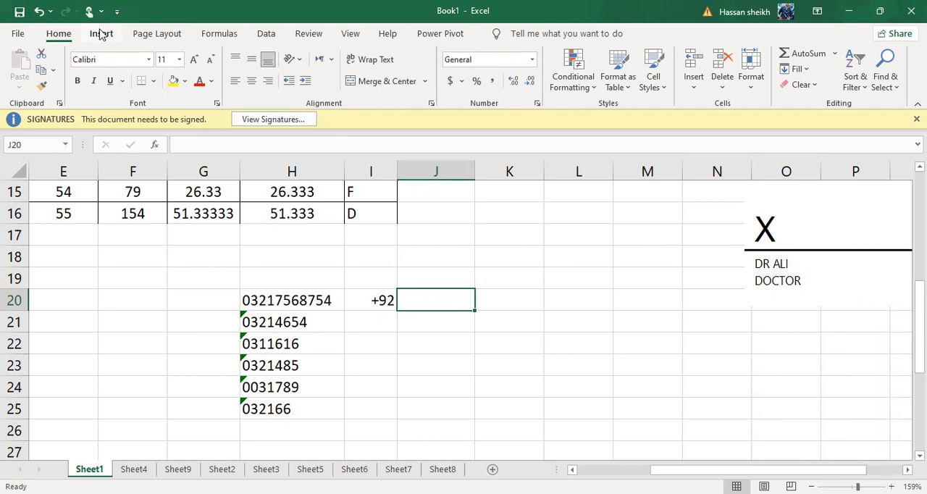
{"action": "left_click", "coordinate": [425, 323]}
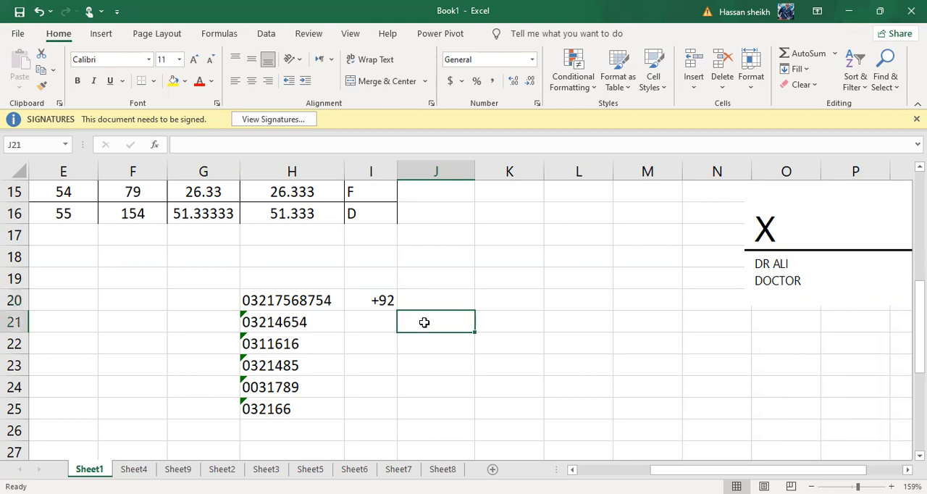
Select the student grades table B7:I16 and open the recommended charts for it.
{"action": "left_click", "coordinate": [154, 37]}
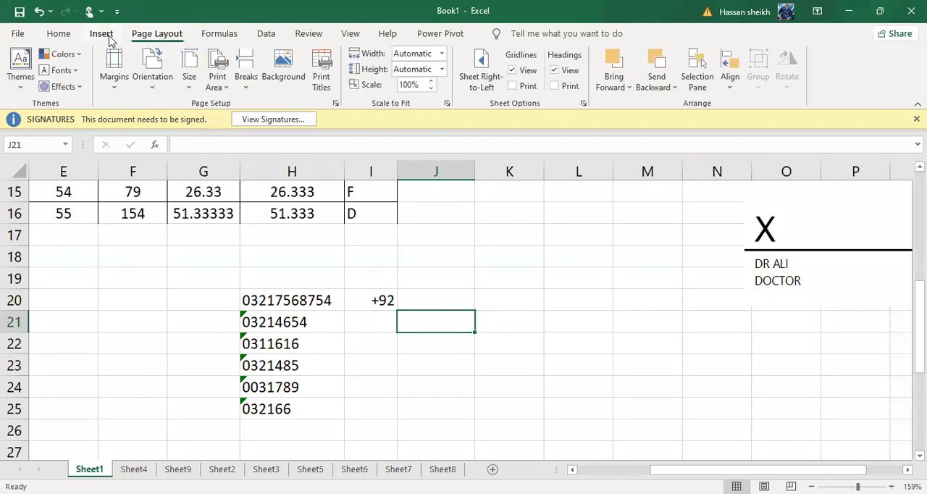
{"action": "left_click", "coordinate": [105, 36]}
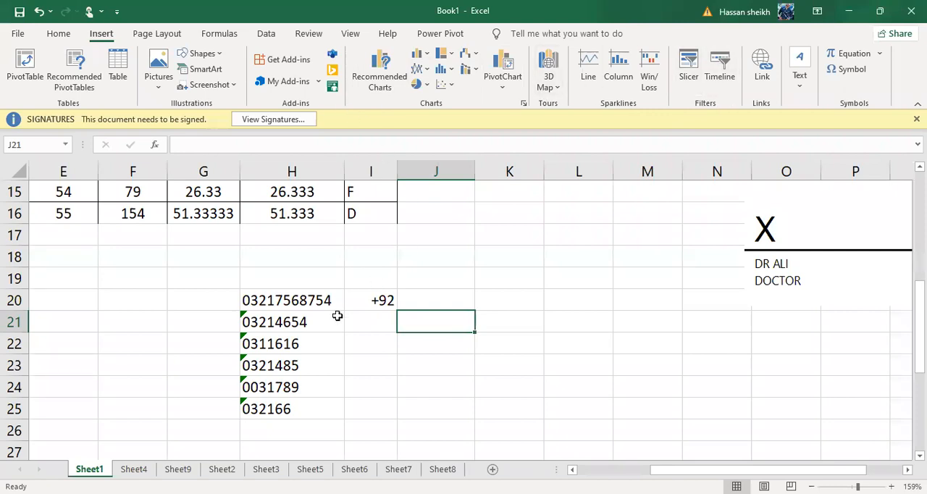
{"action": "scroll", "coordinate": [338, 314], "scroll_direction": "up", "scroll_amount": 2}
{"action": "scroll", "coordinate": [337, 316], "scroll_direction": "left", "scroll_amount": 2}
{"action": "scroll", "coordinate": [337, 317], "scroll_direction": "left", "scroll_amount": 1}
{"action": "scroll", "coordinate": [338, 315], "scroll_direction": "up", "scroll_amount": 1}
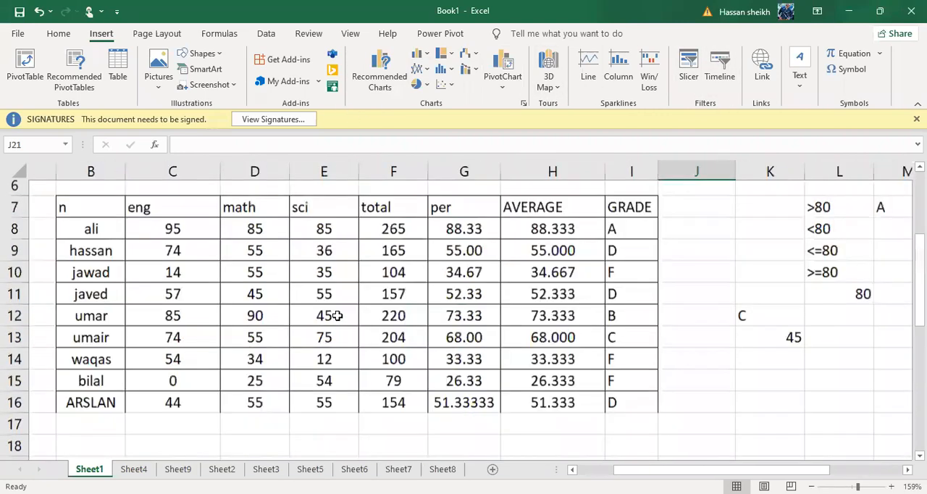
{"action": "scroll", "coordinate": [337, 312], "scroll_direction": "left", "scroll_amount": 2}
{"action": "left_click_drag", "start_coordinate": [108, 214], "coordinate": [511, 346]}
{"action": "left_click_drag", "start_coordinate": [699, 373], "coordinate": [699, 372]}
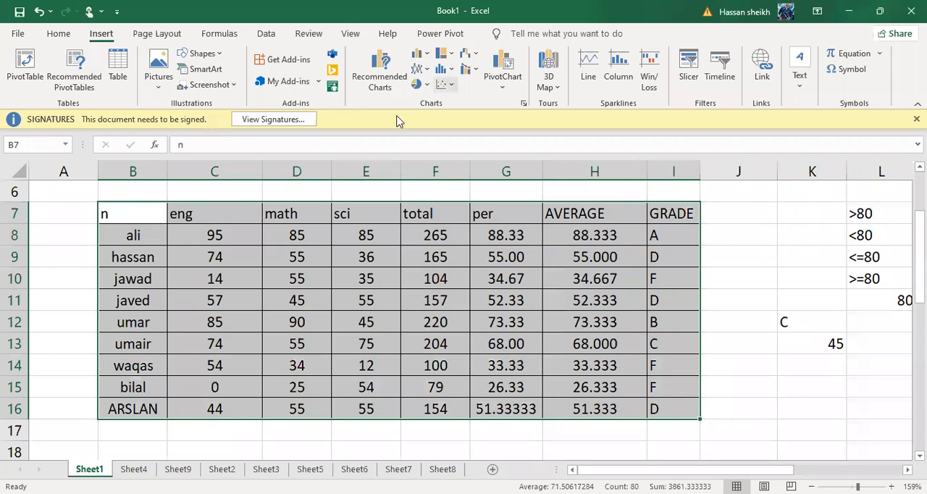
{"action": "left_click", "coordinate": [395, 87]}
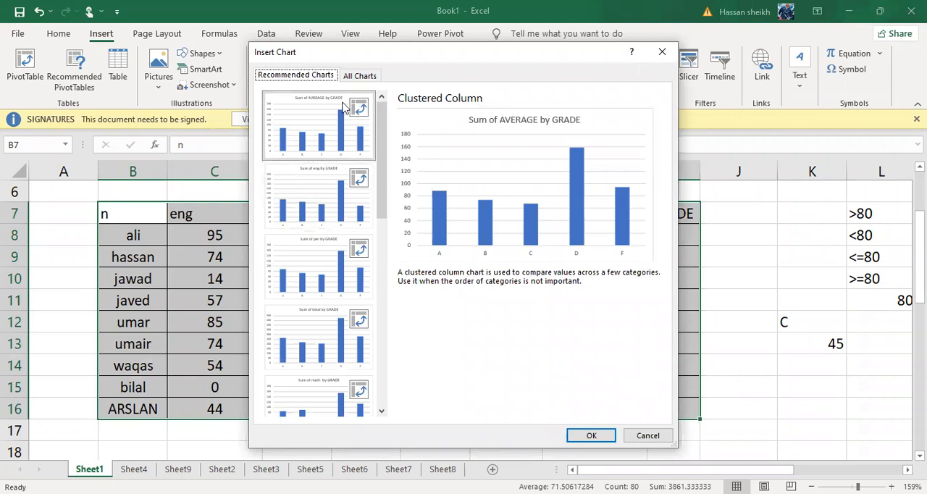
Preview the Column, Line, Pie and Bar chart types for the selected grades table.
{"action": "left_click", "coordinate": [355, 76]}
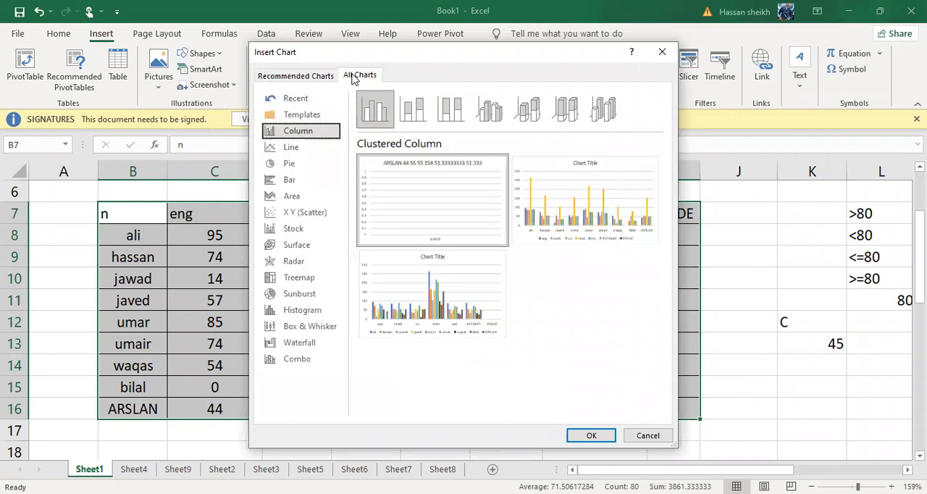
{"action": "left_click", "coordinate": [292, 149]}
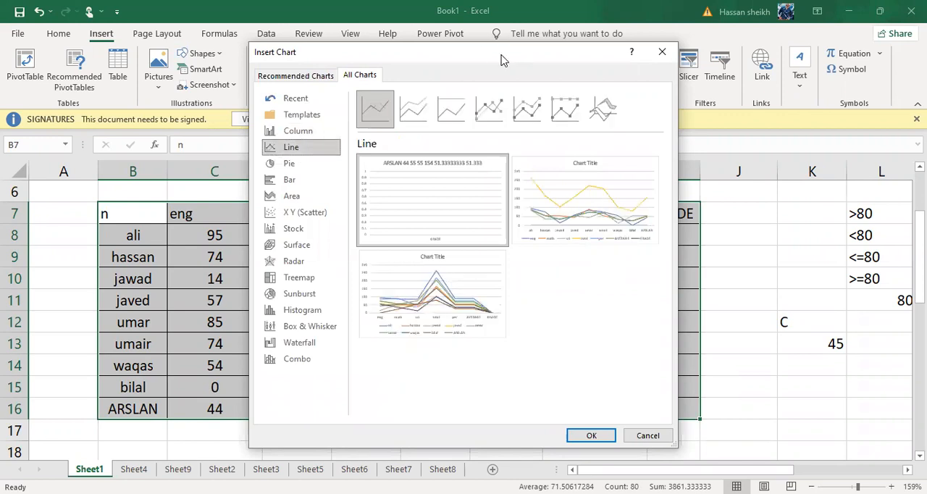
{"action": "left_click", "coordinate": [296, 165]}
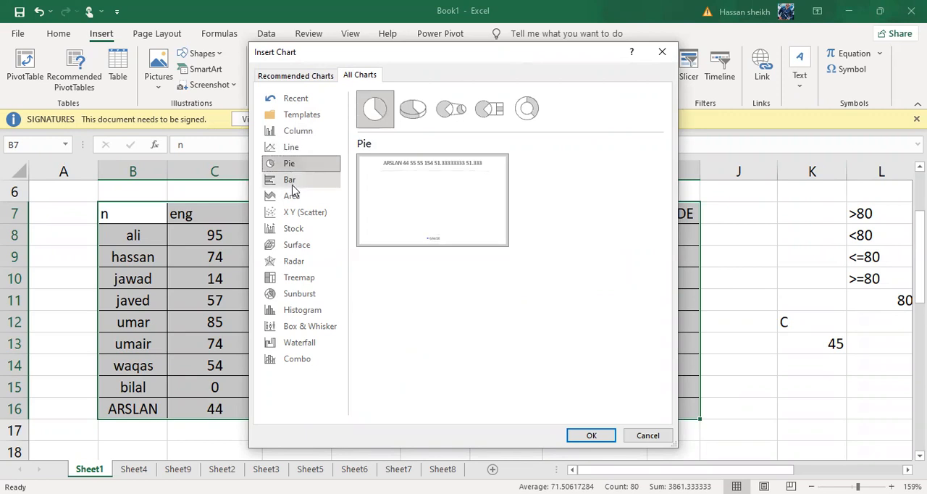
{"action": "left_click", "coordinate": [291, 182]}
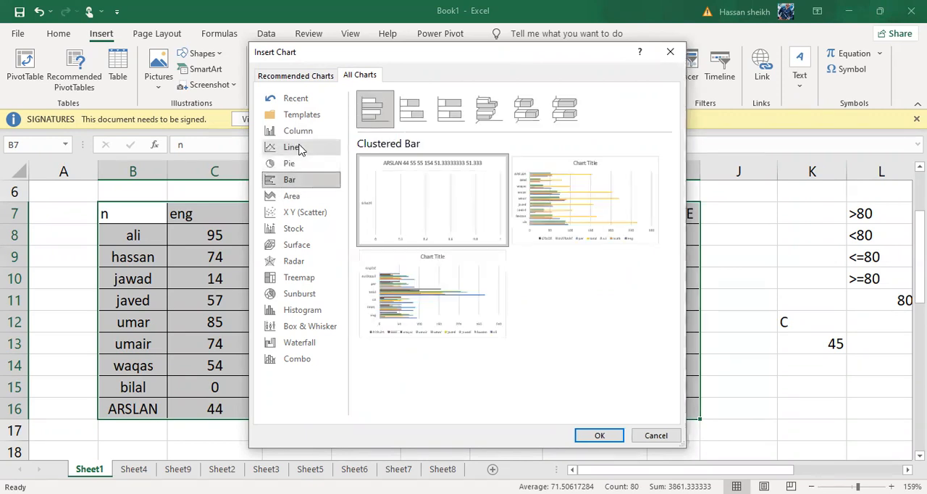
{"action": "left_click", "coordinate": [301, 149]}
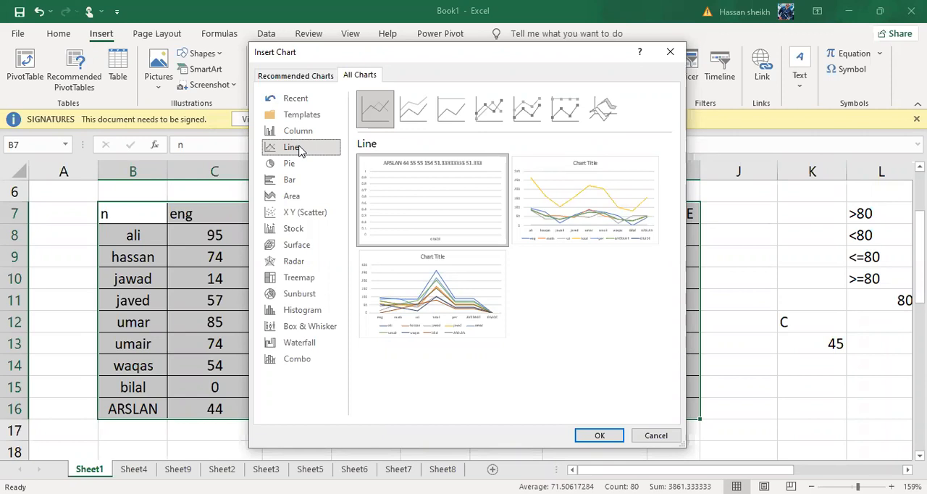
{"action": "left_click", "coordinate": [310, 130]}
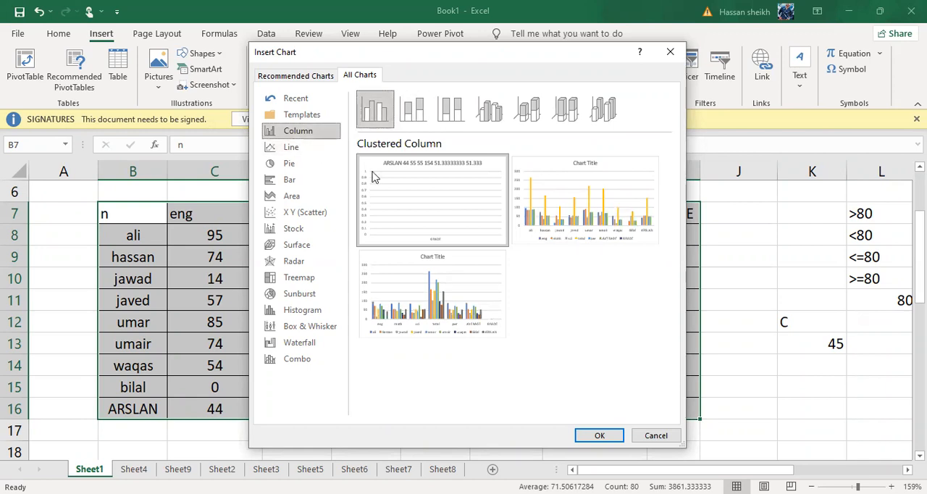
{"action": "mouse_move", "coordinate": [403, 178]}
Insert the recommended clustered column PivotChart showing Sum of AVERAGE by GRADE.
{"action": "left_click", "coordinate": [314, 75]}
{"action": "double_click", "coordinate": [302, 152]}
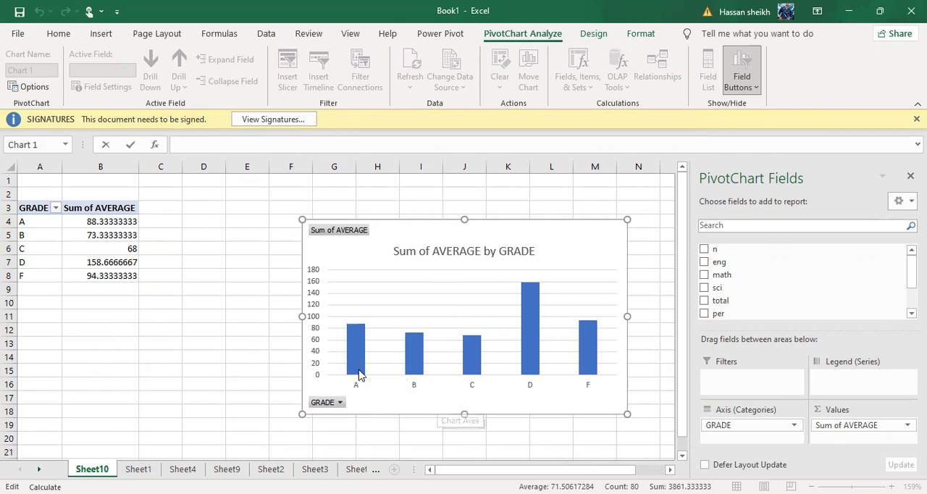
{"action": "scroll", "coordinate": [359, 375], "scroll_direction": "left", "scroll_amount": 2}
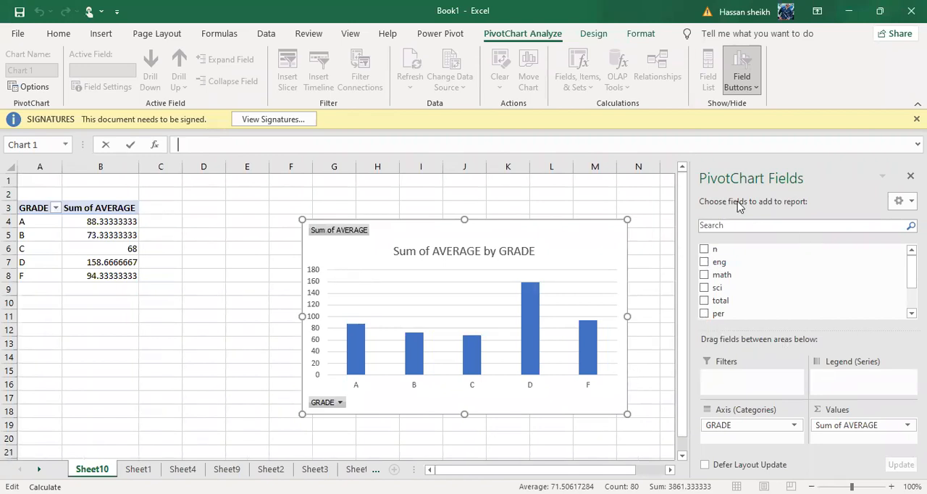
Add the n and eng fields to the PivotChart, trying out and removing the math field.
{"action": "left_click", "coordinate": [525, 330]}
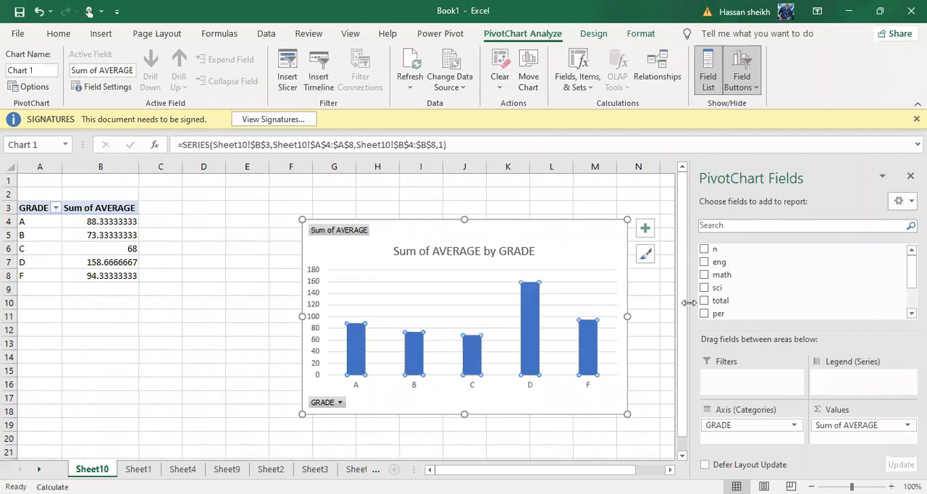
{"action": "left_click", "coordinate": [703, 277]}
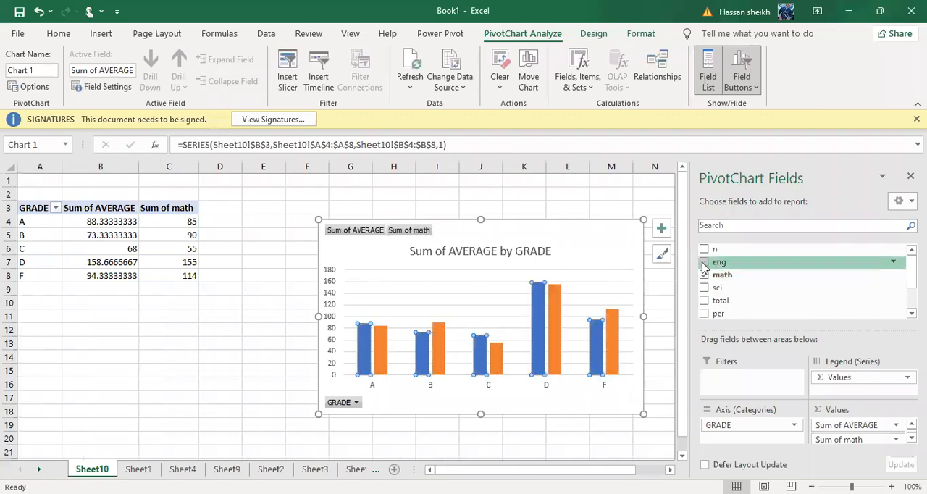
{"action": "left_click", "coordinate": [703, 249]}
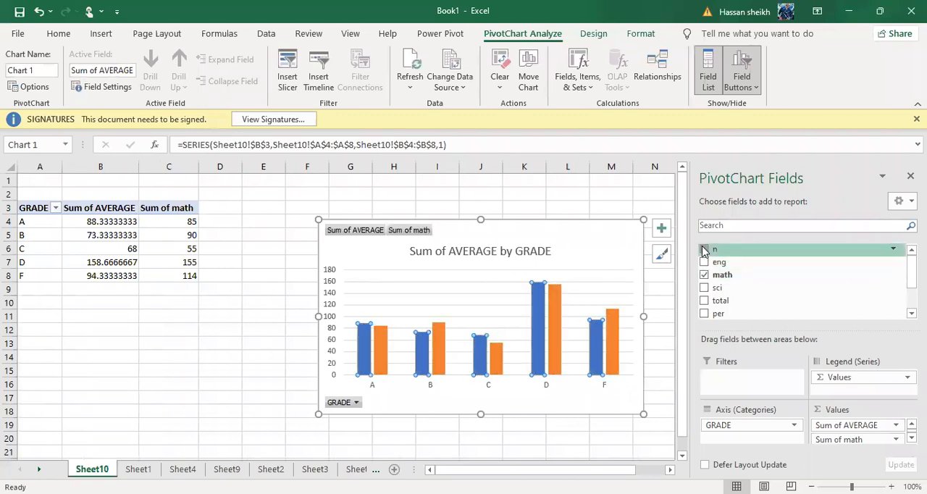
{"action": "left_click", "coordinate": [704, 263]}
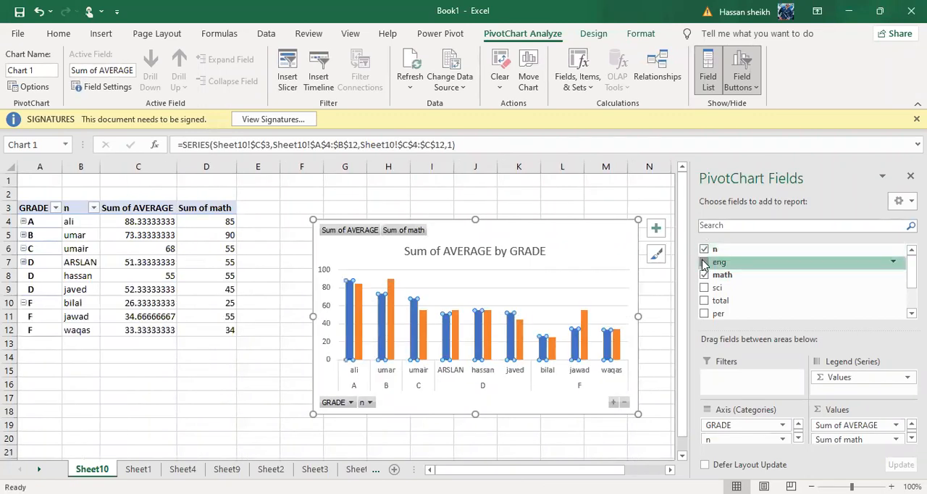
{"action": "left_click", "coordinate": [703, 275]}
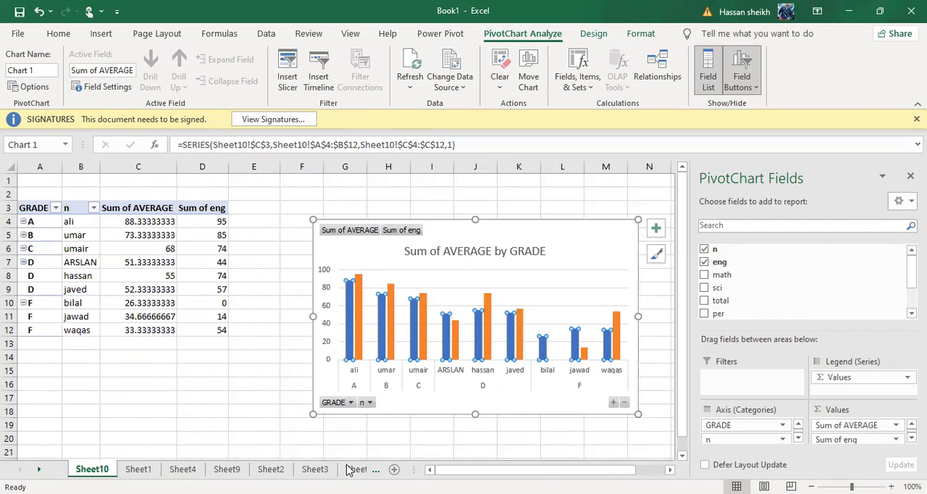
{"action": "left_click", "coordinate": [351, 402]}
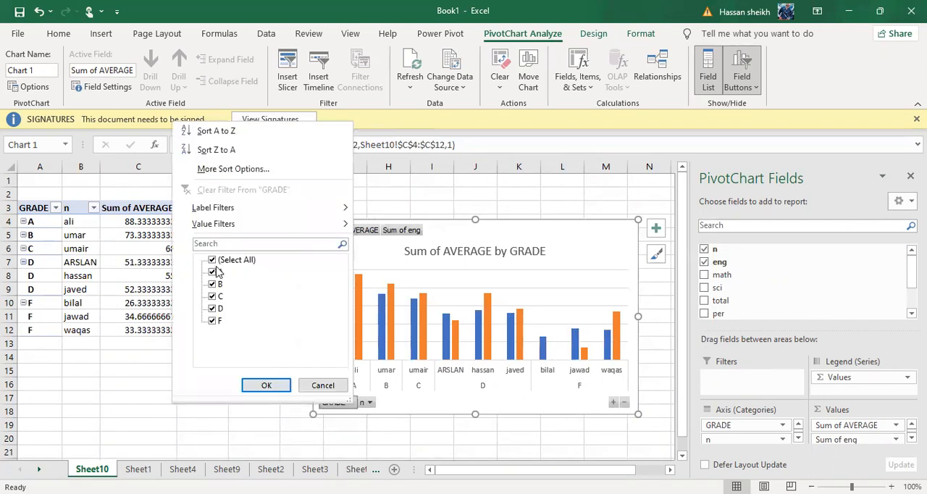
{"action": "left_click", "coordinate": [216, 271]}
{"action": "left_click", "coordinate": [216, 284]}
{"action": "left_click", "coordinate": [216, 308]}
{"action": "left_click", "coordinate": [213, 260]}
{"action": "left_click", "coordinate": [213, 260]}
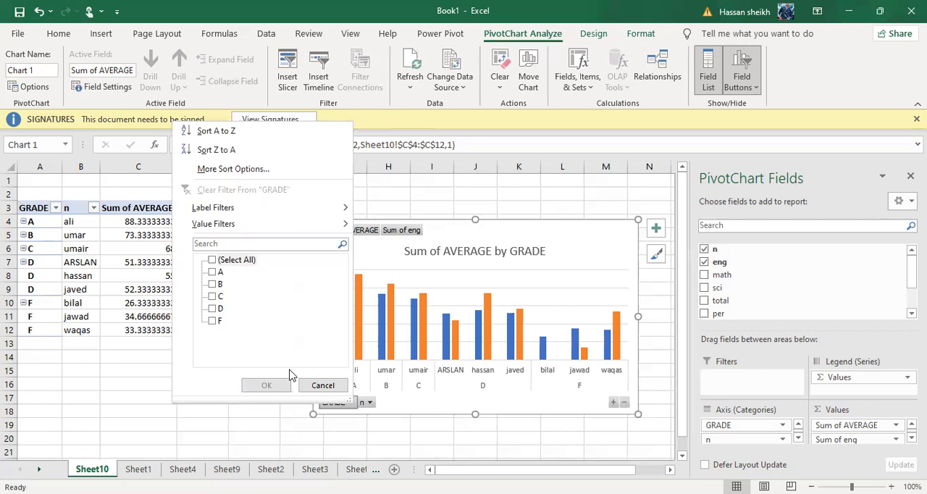
{"action": "left_click", "coordinate": [319, 385]}
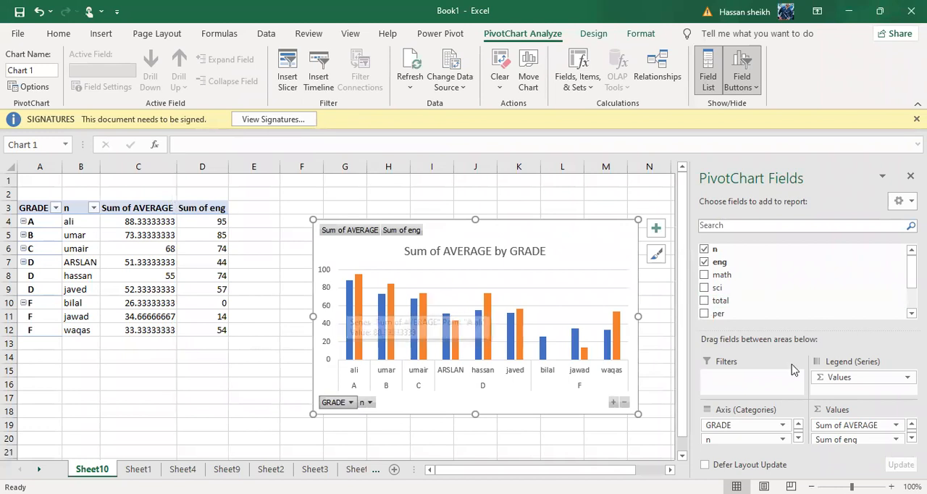
Add the math and sci fields to the PivotChart, trying out and removing the total field.
{"action": "left_click", "coordinate": [705, 276]}
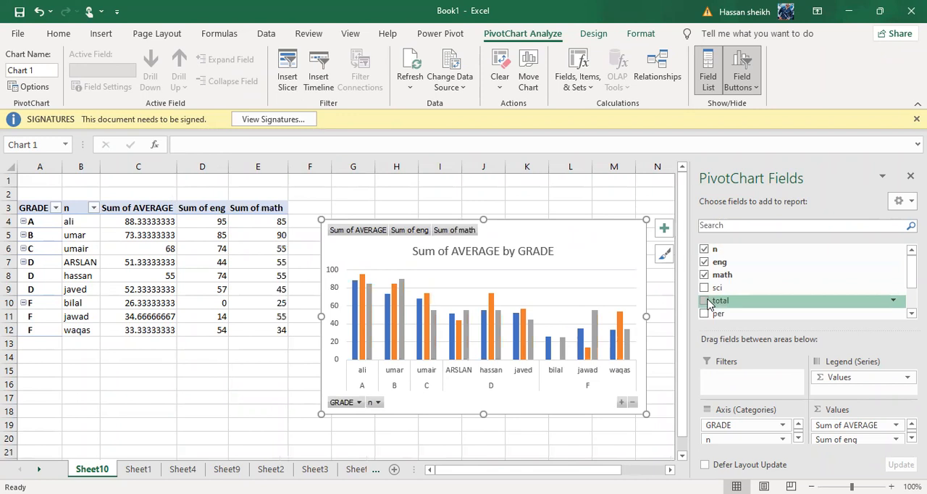
{"action": "left_click", "coordinate": [705, 288]}
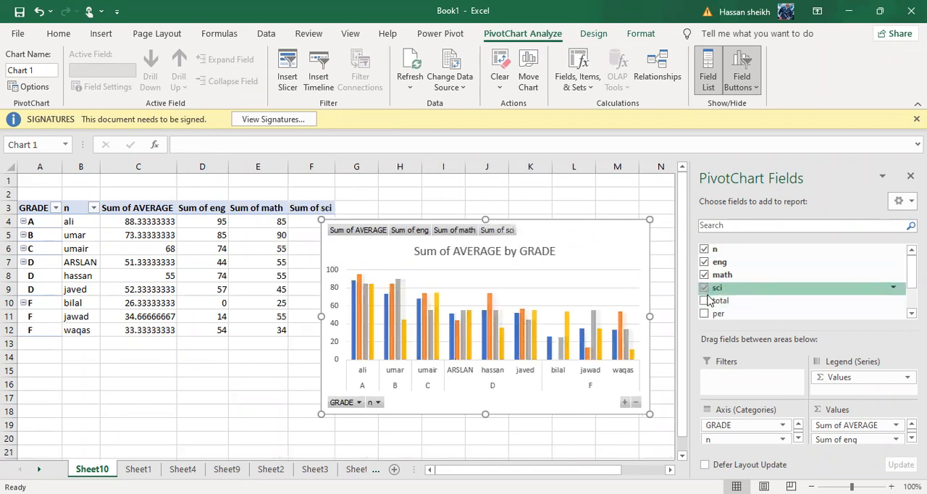
{"action": "left_click", "coordinate": [705, 301]}
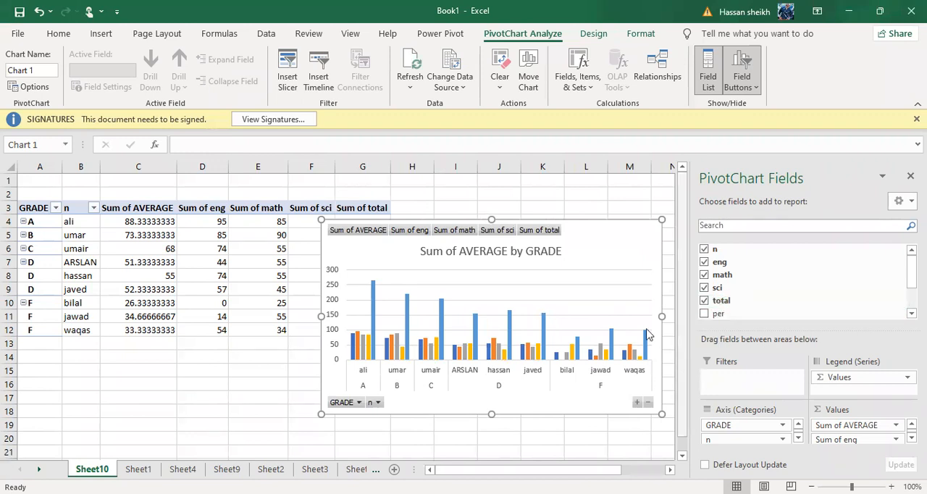
{"action": "left_click", "coordinate": [704, 302]}
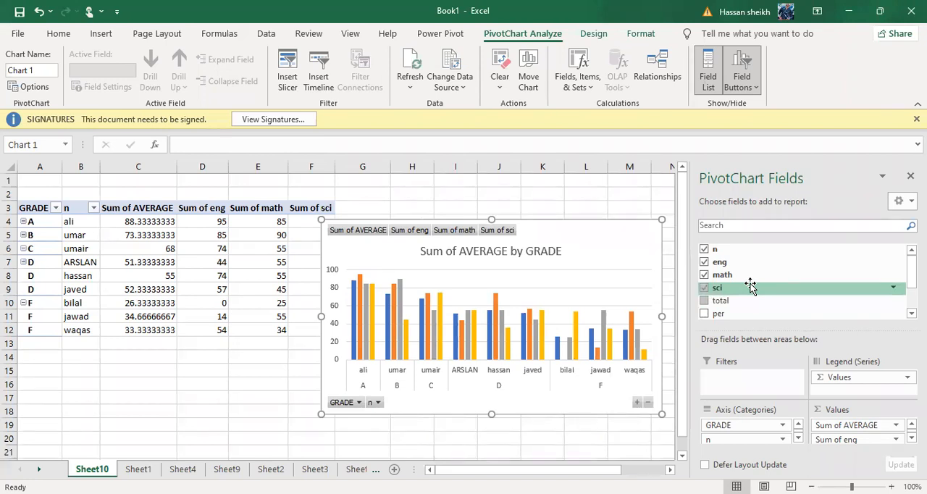
Undo the PivotChart field additions and keep only the original Sum of AVERAGE by GRADE column chart.
{"action": "left_click", "coordinate": [224, 353]}
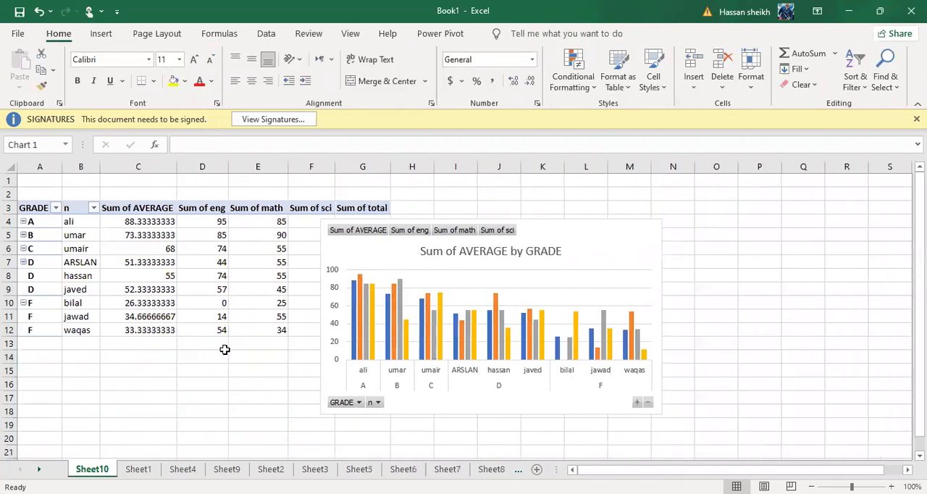
{"action": "key", "text": "ctrl+z"}
{"action": "key", "text": "ctrl+z"}
{"action": "key", "text": "ctrl+z"}
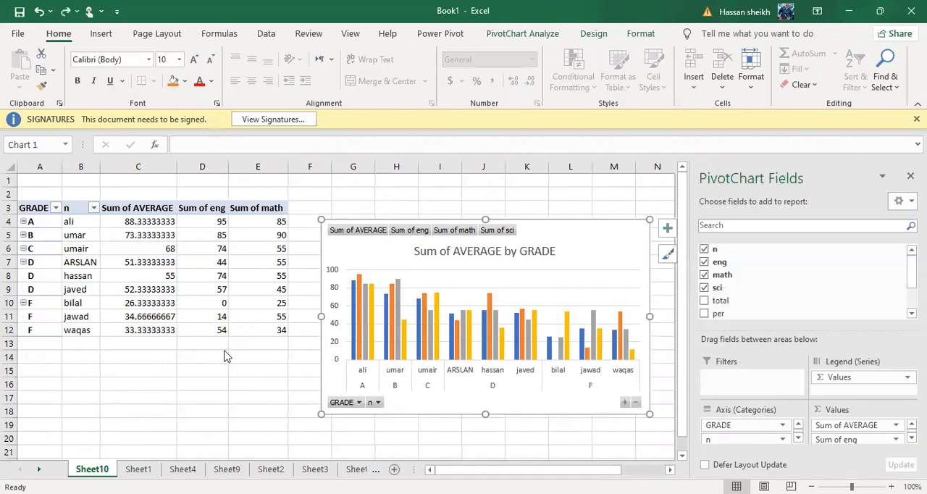
{"action": "key", "text": "ctrl+z"}
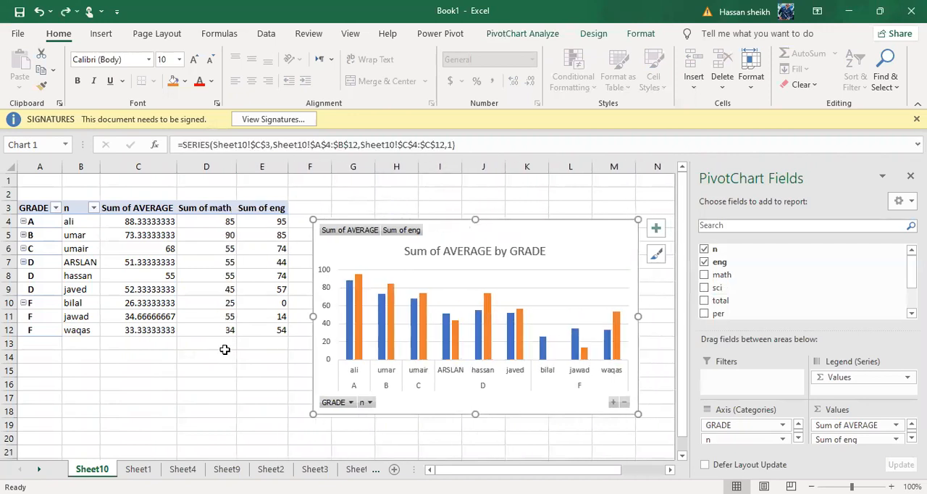
{"action": "key", "text": "ctrl+z"}
{"action": "key", "text": "ctrl+z"}
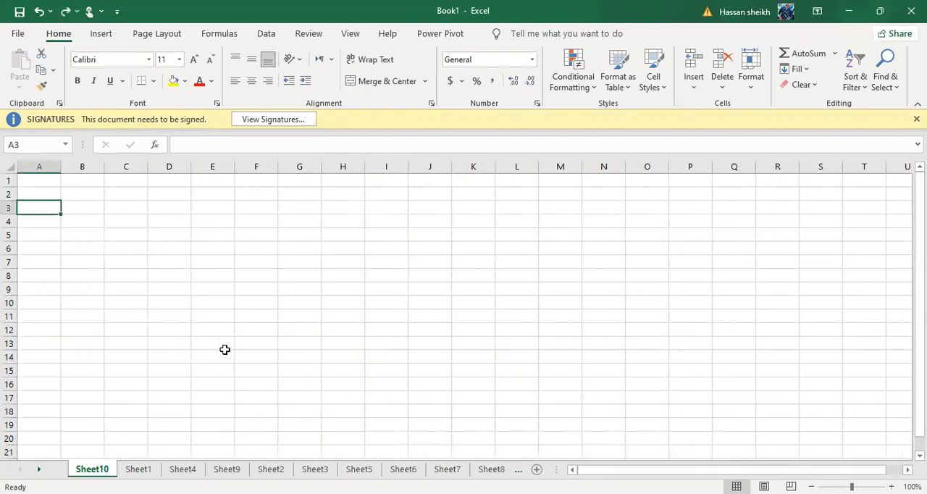
{"action": "left_click", "coordinate": [63, 12]}
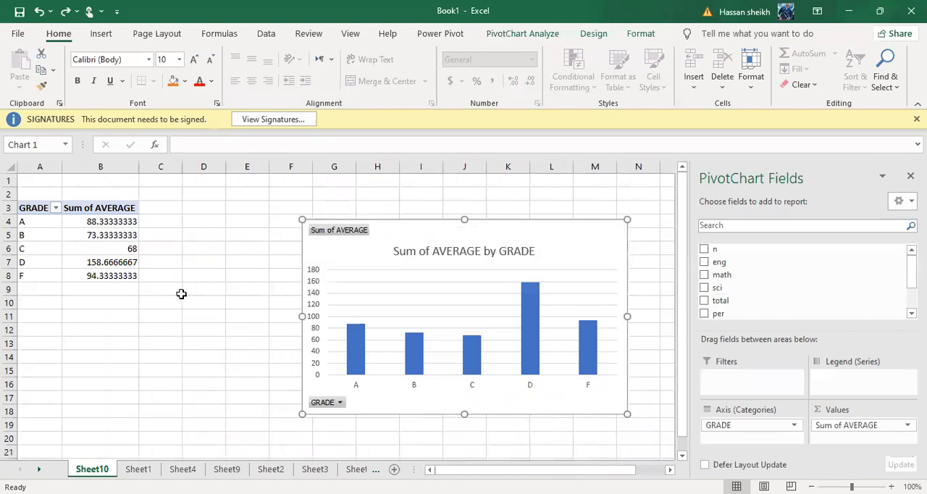
{"action": "key", "text": "Escape"}
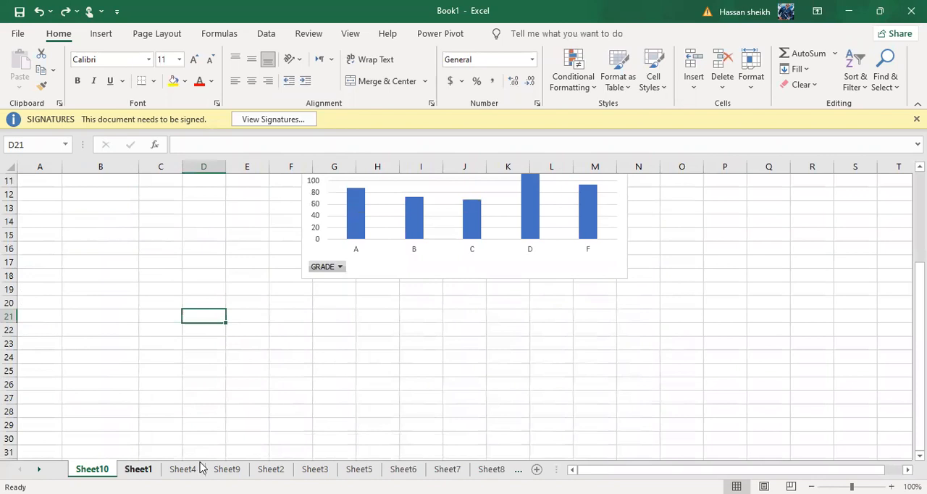
On Sheet1, insert a 2-D pie chart from the student table's n to total columns, B7:F16.
{"action": "left_click", "coordinate": [137, 469]}
{"action": "left_click", "coordinate": [333, 231]}
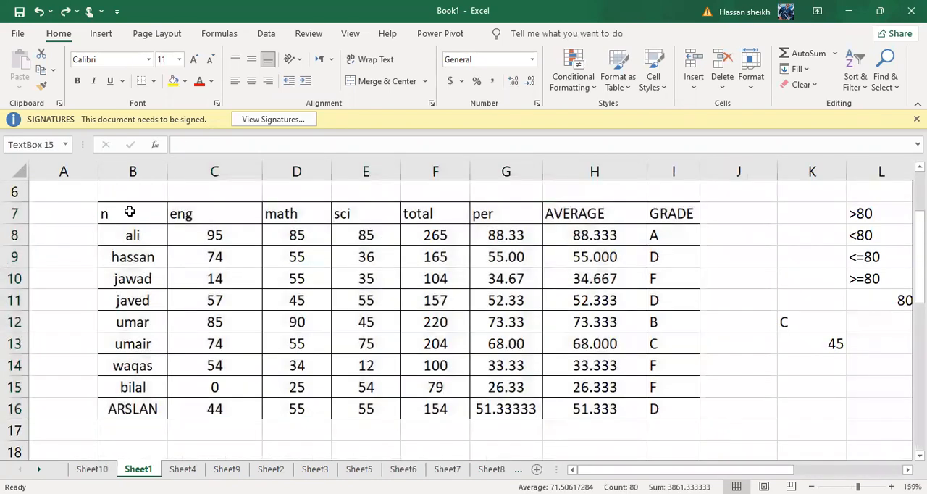
{"action": "mouse_move", "coordinate": [129, 211]}
{"action": "left_mouse_down"}
{"action": "mouse_move", "coordinate": [293, 284]}
{"action": "mouse_move", "coordinate": [355, 348]}
{"action": "mouse_move", "coordinate": [358, 376]}
{"action": "left_mouse_up"}
{"action": "key", "text": "shift+Down"}
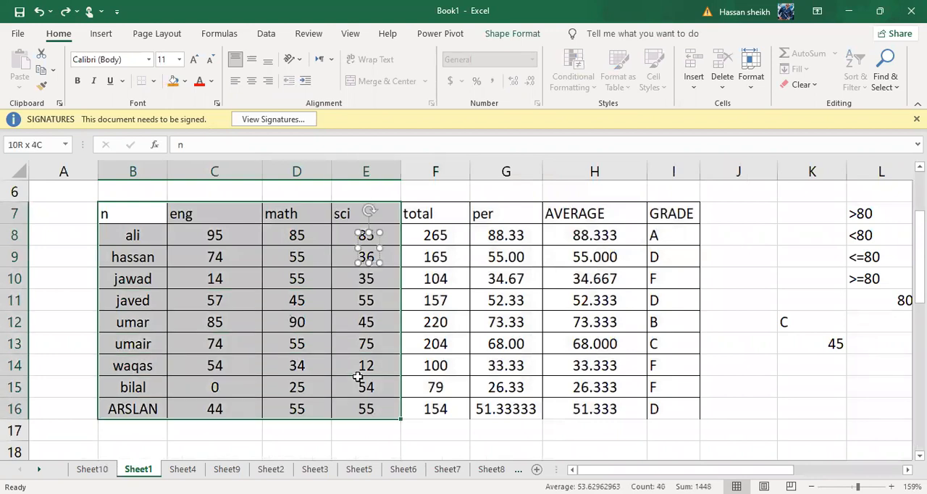
{"action": "key", "text": "shift+Right"}
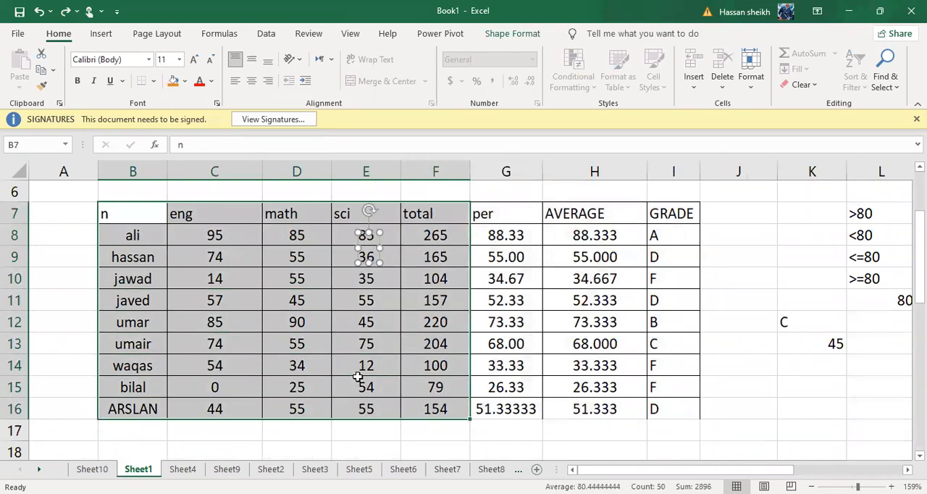
{"action": "key", "text": "Escape"}
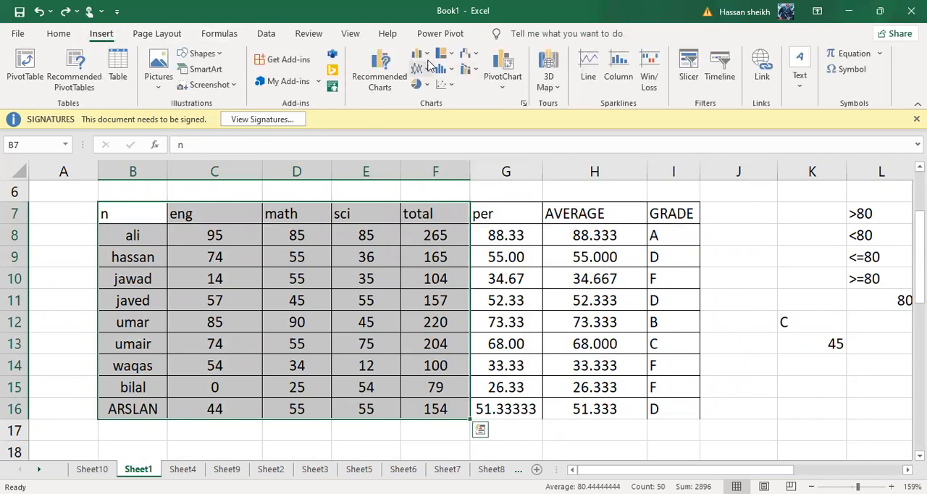
{"action": "left_click", "coordinate": [428, 73]}
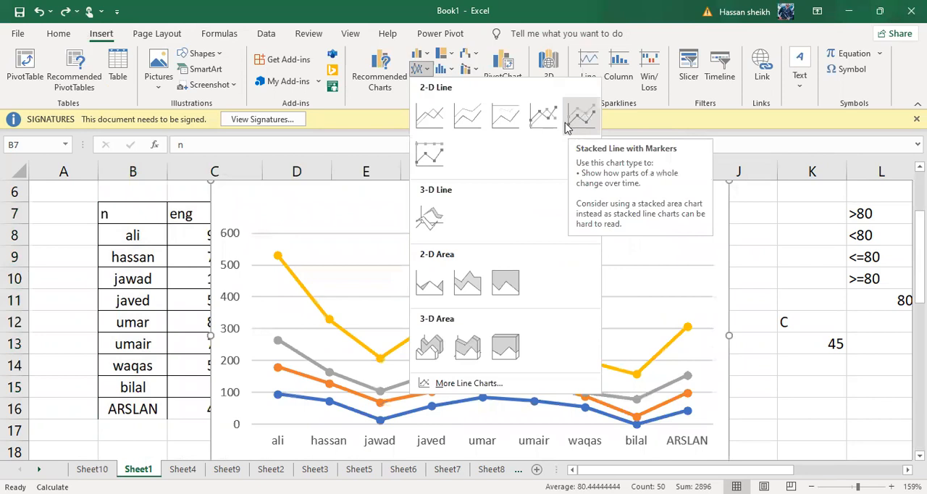
{"action": "left_click", "coordinate": [448, 53]}
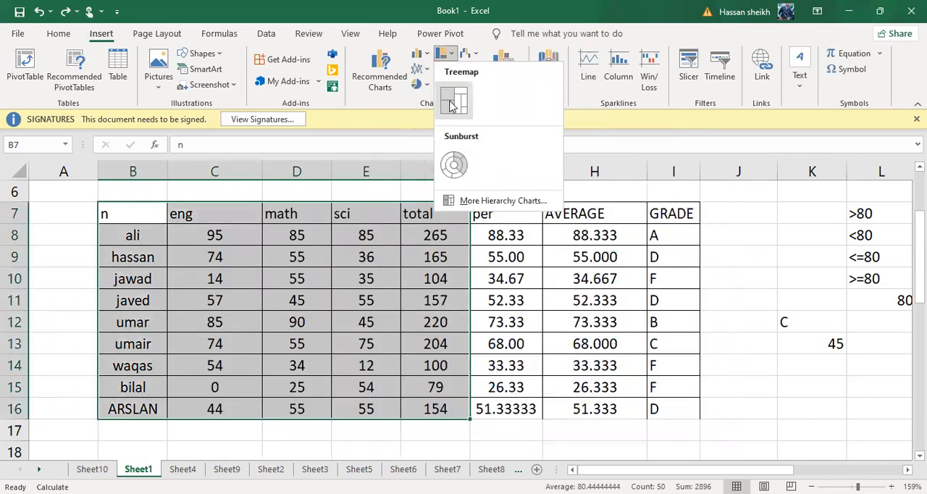
{"action": "left_click", "coordinate": [470, 54]}
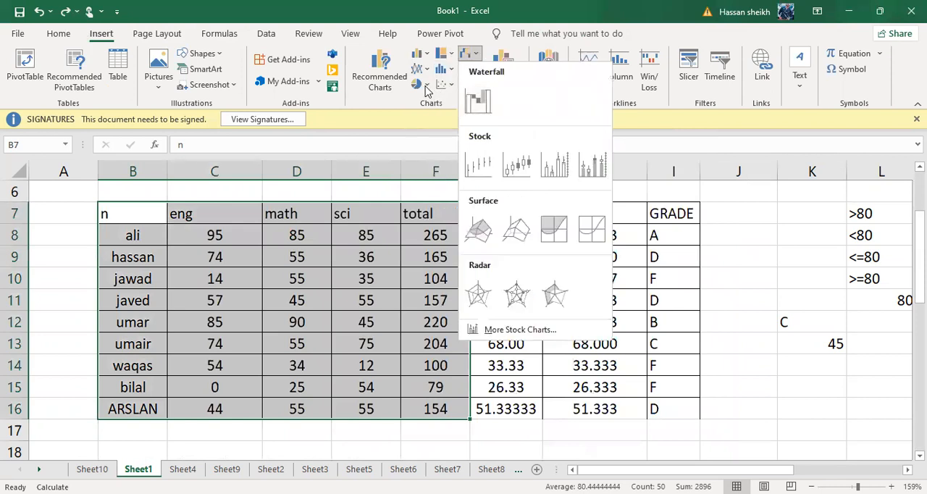
{"action": "left_click", "coordinate": [419, 84]}
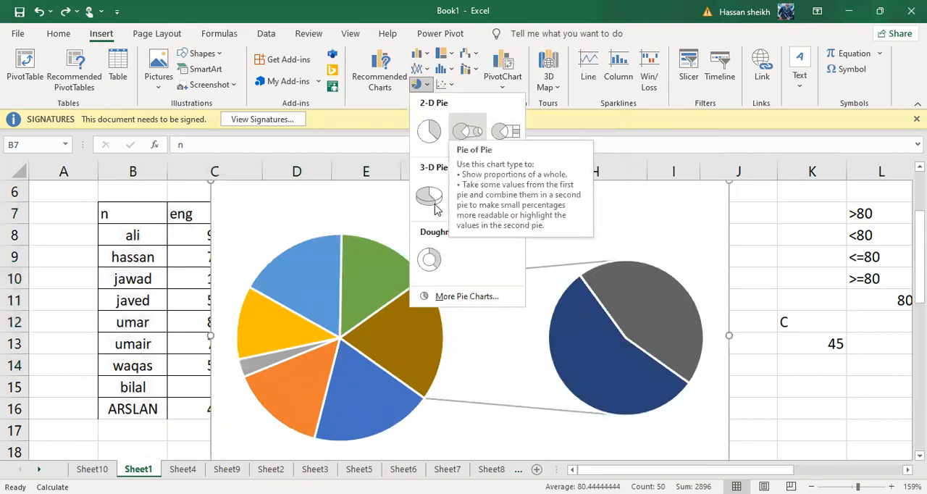
{"action": "left_click", "coordinate": [429, 132]}
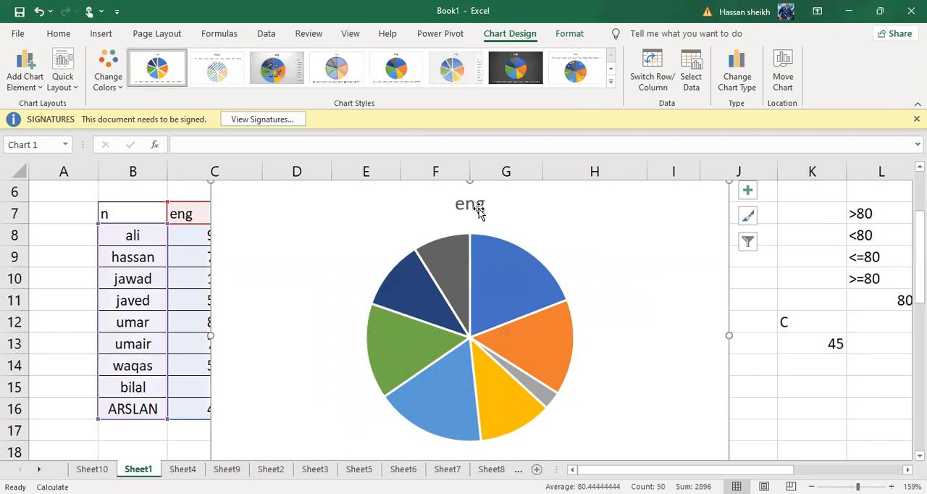
Reduce the pie chart's height from its upper edge and reposition it lower on the sheet.
{"action": "double_click", "coordinate": [696, 228]}
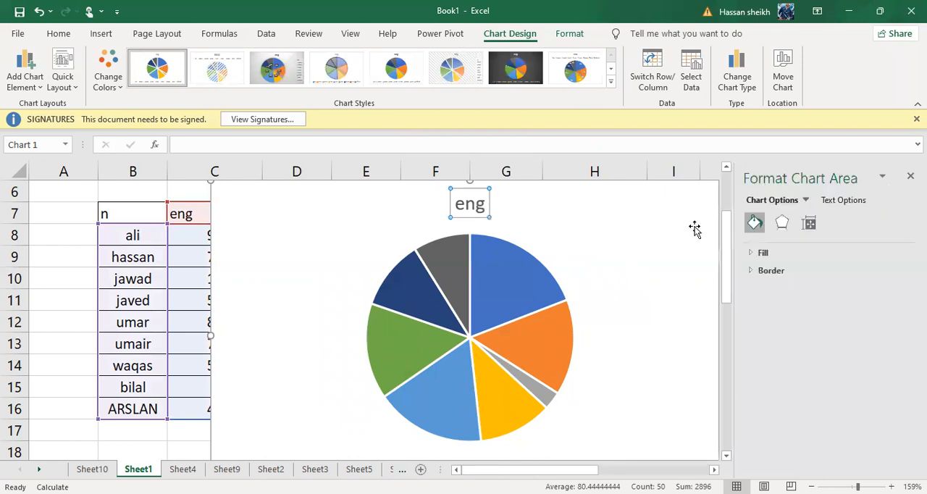
{"action": "left_click", "coordinate": [605, 286]}
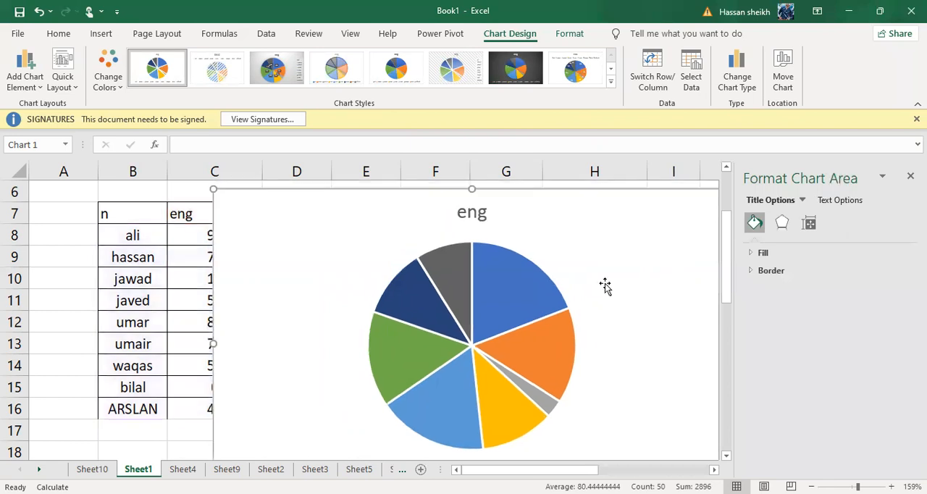
{"action": "left_click_drag", "start_coordinate": [473, 189], "coordinate": [473, 227]}
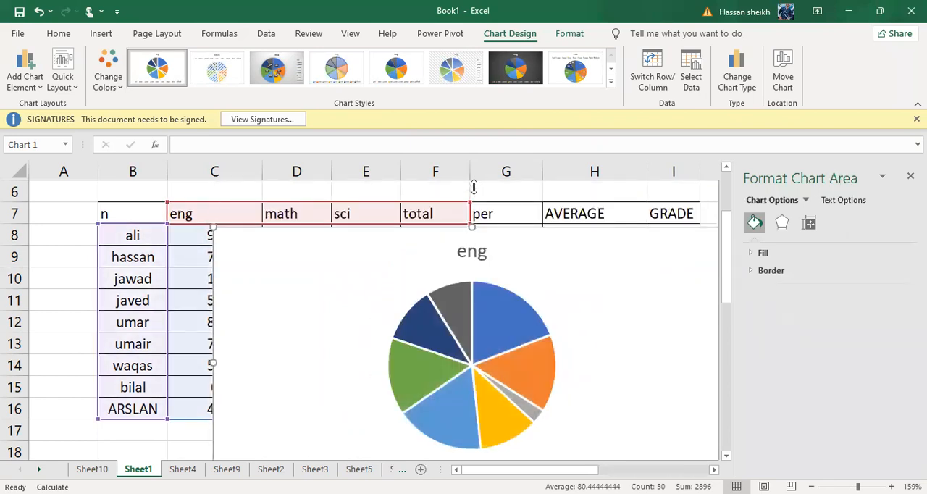
{"action": "left_click_drag", "start_coordinate": [470, 307], "coordinate": [447, 371]}
{"action": "scroll", "coordinate": [447, 371], "scroll_direction": "down", "scroll_amount": 3}
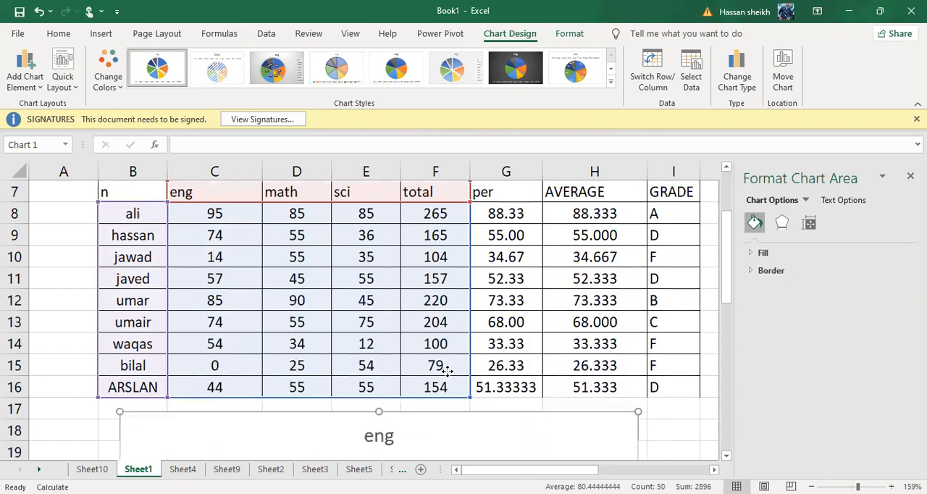
{"action": "left_click_drag", "start_coordinate": [386, 464], "coordinate": [414, 420]}
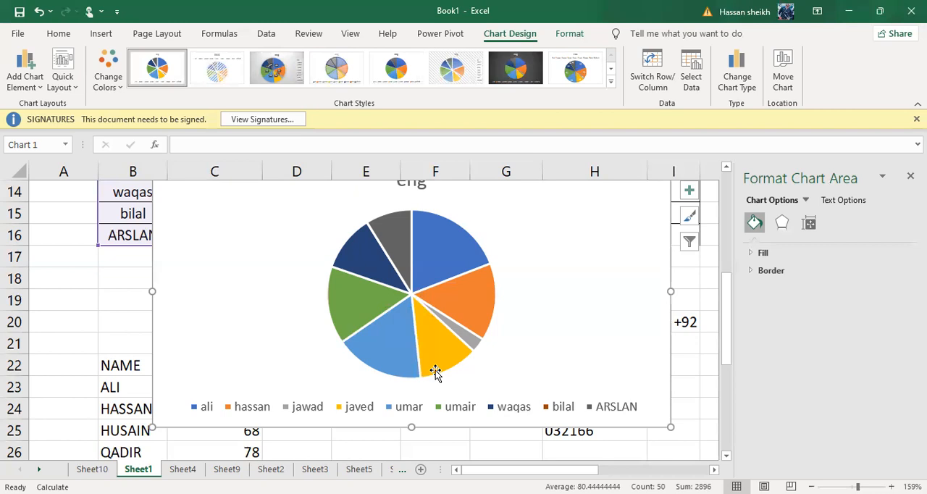
Try the dark chart style and the hatched-background chart style on the pie chart.
{"action": "left_click", "coordinate": [500, 69]}
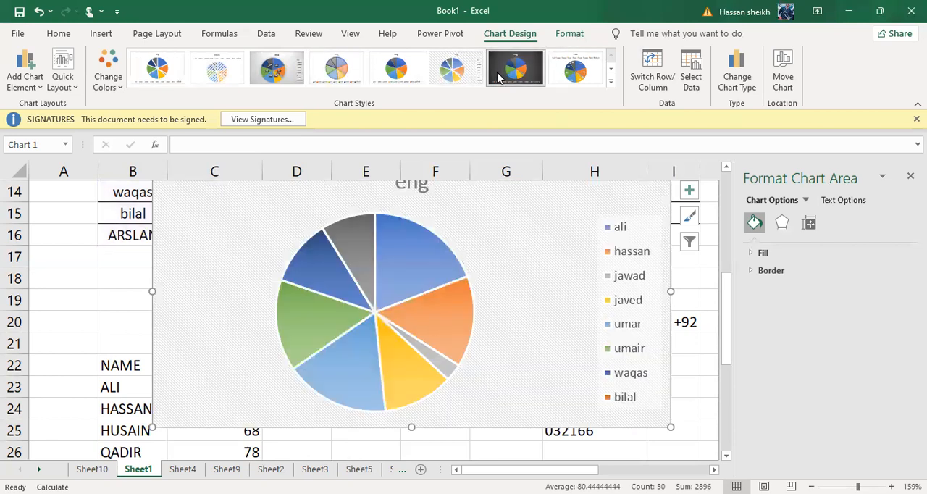
{"action": "left_click", "coordinate": [446, 73]}
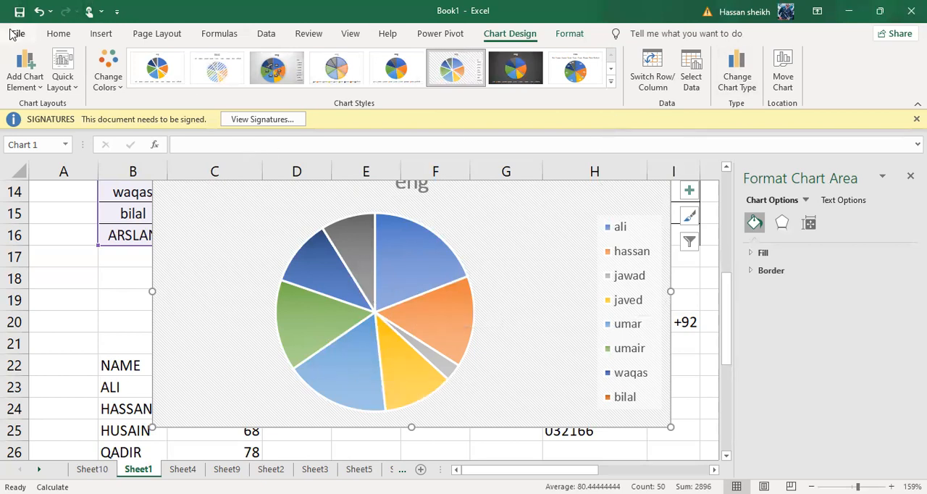
Undo the style, position and size changes made to the pie chart.
{"action": "left_click", "coordinate": [40, 11]}
{"action": "left_click", "coordinate": [40, 11]}
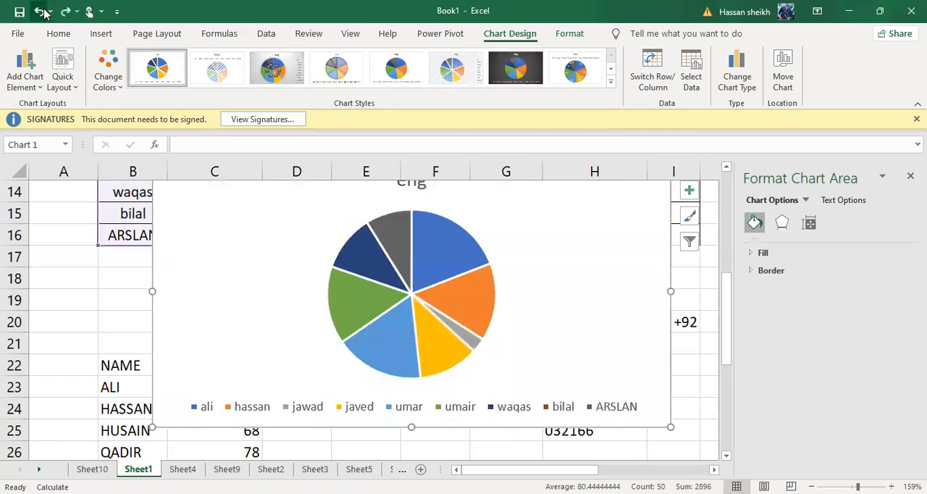
{"action": "left_click", "coordinate": [40, 11]}
{"action": "left_click", "coordinate": [40, 12]}
{"action": "left_click", "coordinate": [40, 12]}
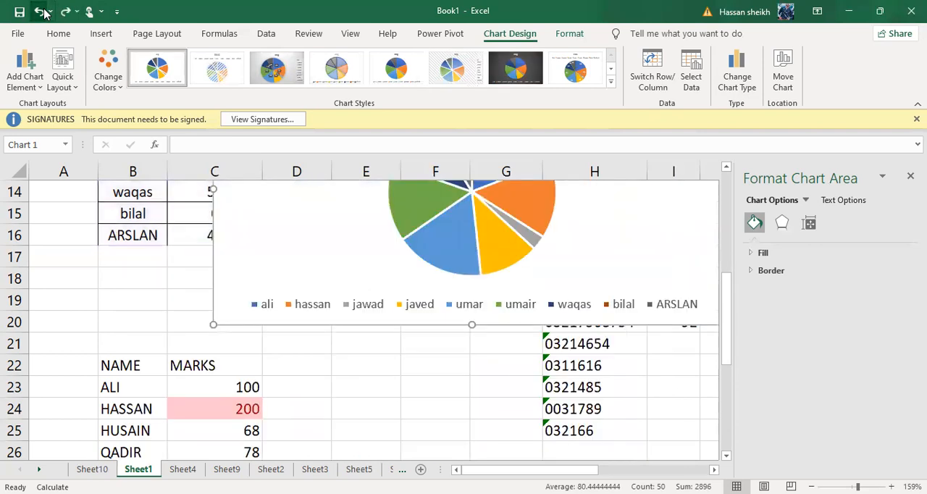
{"action": "left_click", "coordinate": [40, 12]}
{"action": "left_click", "coordinate": [40, 12]}
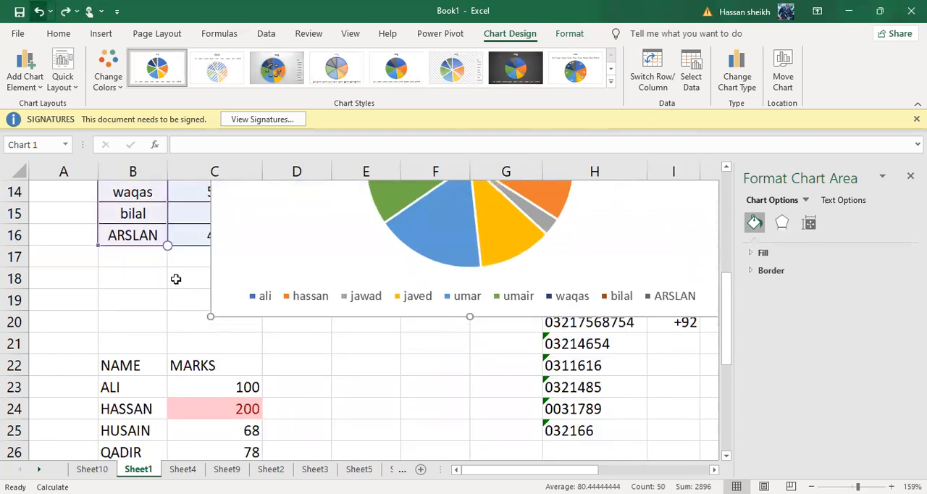
Select the NAME and MARKS table, B22:C29, on Sheet1.
{"action": "left_click", "coordinate": [371, 357]}
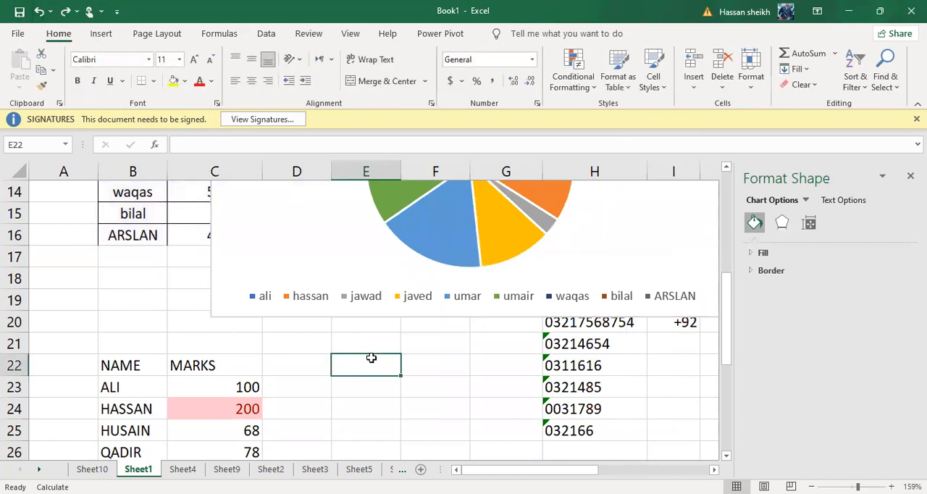
{"action": "scroll", "coordinate": [371, 357], "scroll_direction": "down", "scroll_amount": 3}
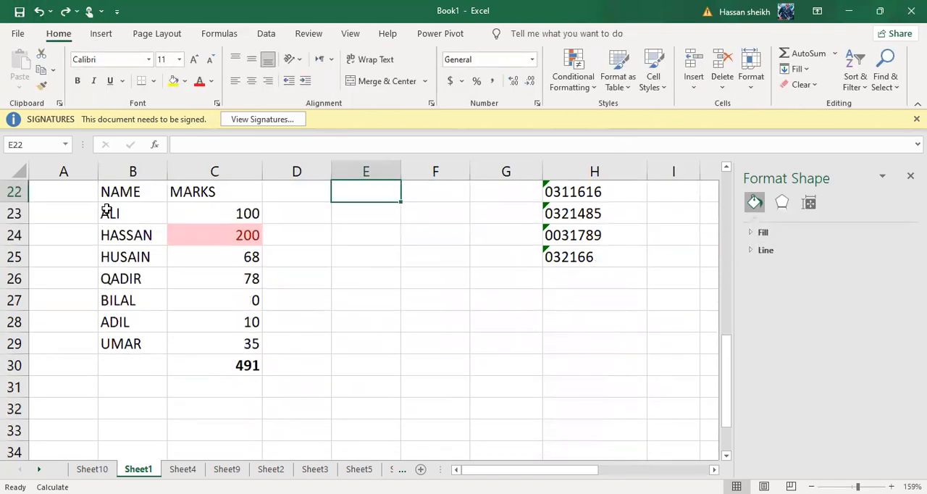
{"action": "left_click_drag", "start_coordinate": [107, 192], "coordinate": [214, 338]}
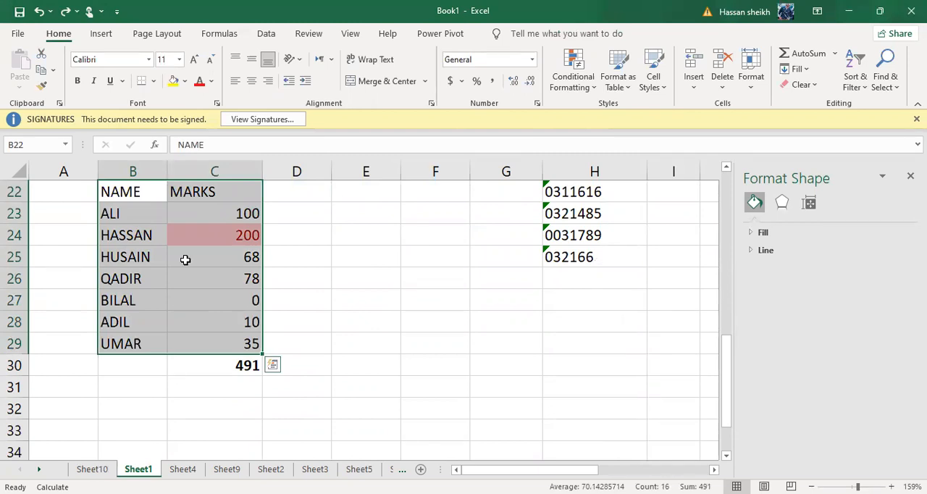
Try a histogram of the selected names and marks, and undo its insertion.
{"action": "left_click", "coordinate": [107, 31]}
{"action": "left_click", "coordinate": [139, 30]}
{"action": "left_click", "coordinate": [101, 32]}
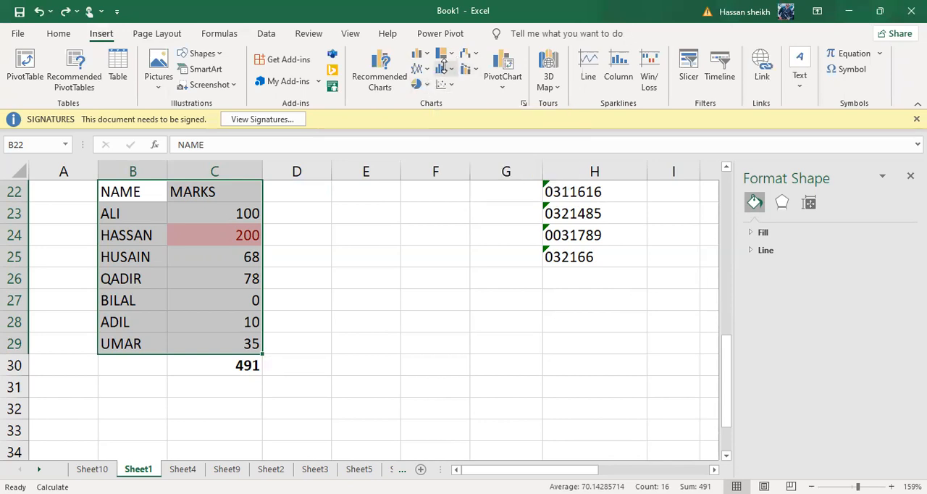
{"action": "left_click", "coordinate": [444, 68]}
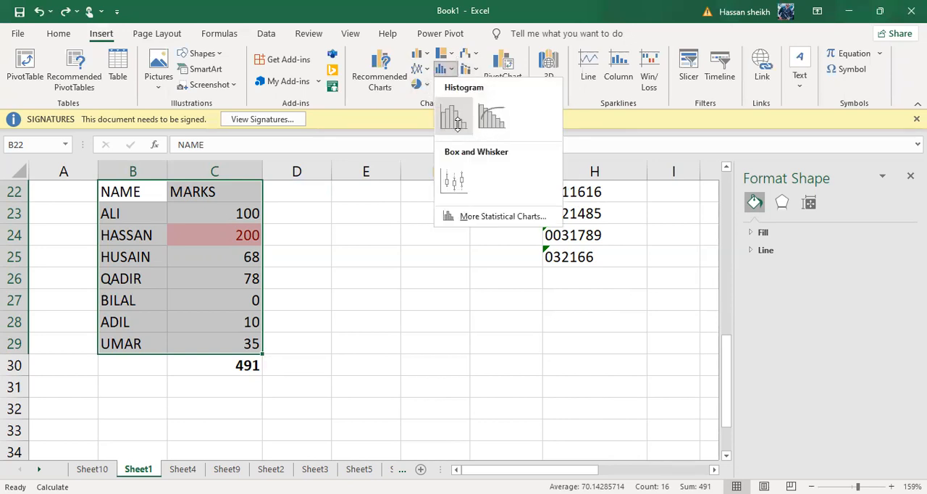
{"action": "left_click", "coordinate": [456, 122]}
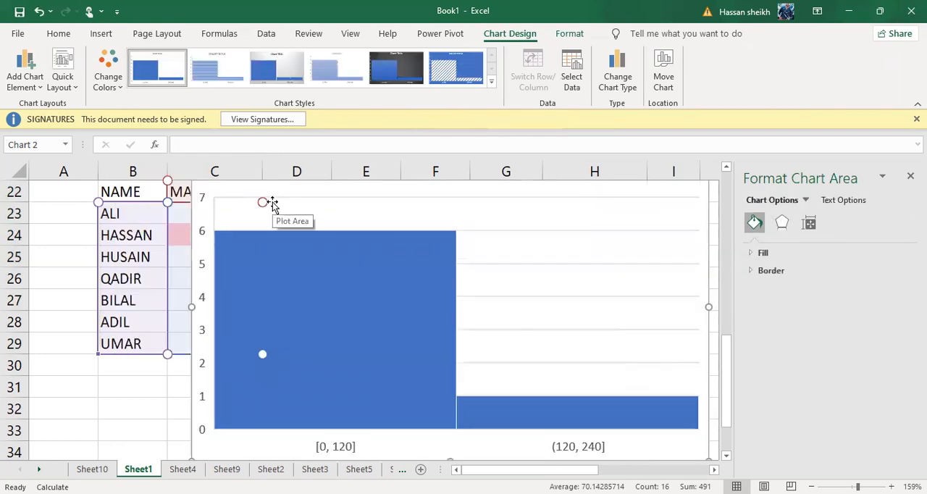
{"action": "left_click", "coordinate": [96, 34]}
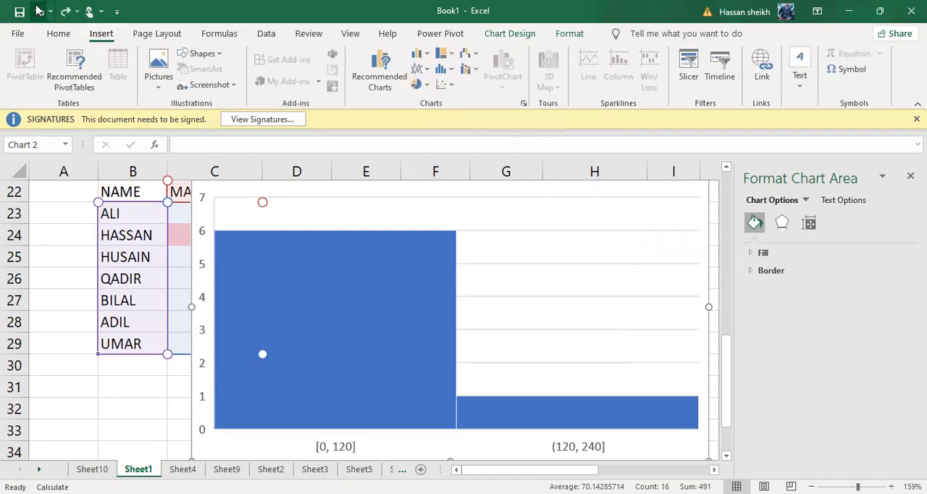
{"action": "left_click", "coordinate": [39, 11]}
{"action": "left_click", "coordinate": [35, 9]}
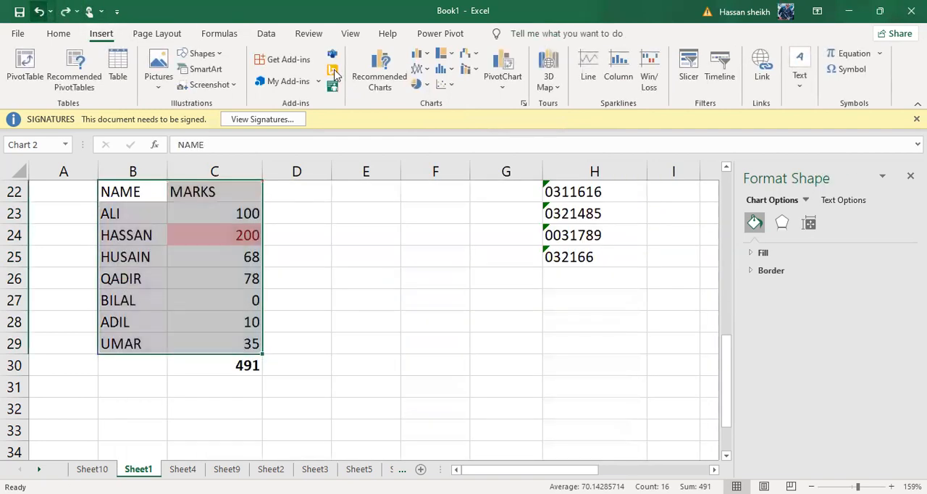
Open the chart chooser for the selected data and preview types such as surface, treemap, radar, histogram and box and whisker.
{"action": "left_click", "coordinate": [387, 90]}
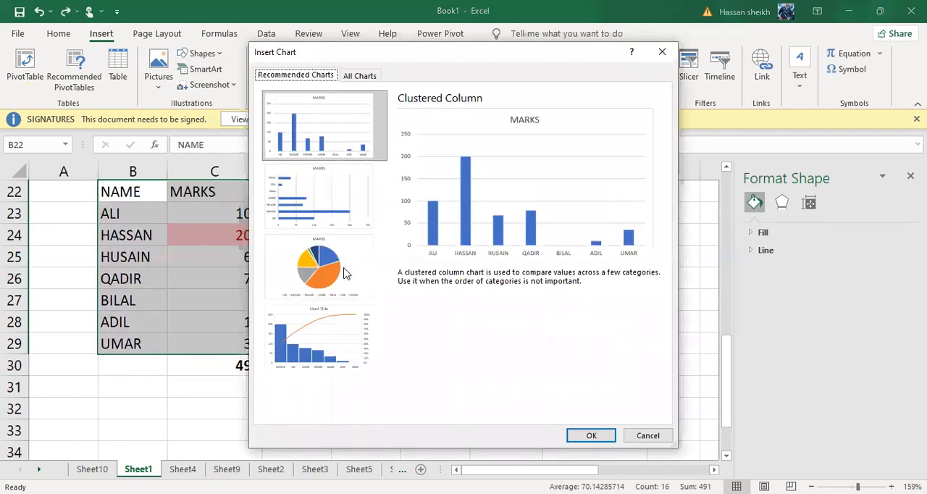
{"action": "double_click", "coordinate": [344, 273]}
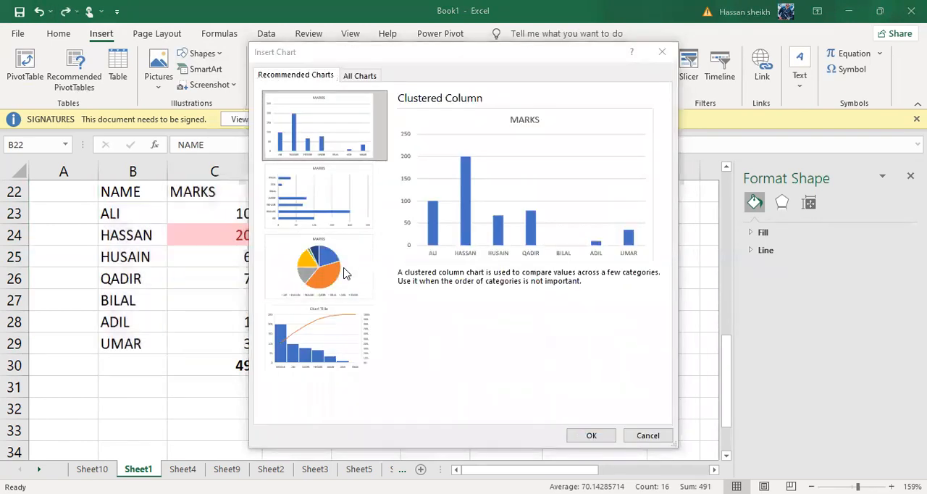
{"action": "left_click", "coordinate": [360, 76]}
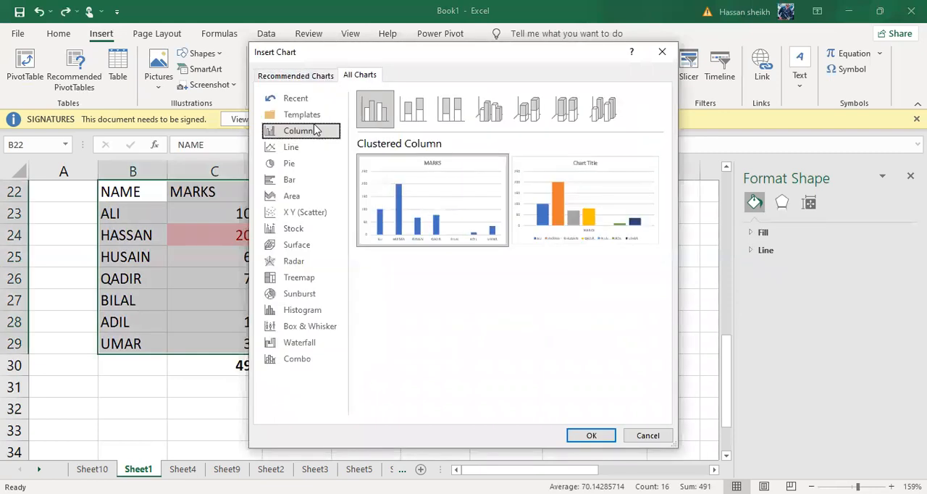
{"action": "left_click", "coordinate": [322, 231]}
{"action": "left_click", "coordinate": [305, 278]}
{"action": "left_click", "coordinate": [311, 245]}
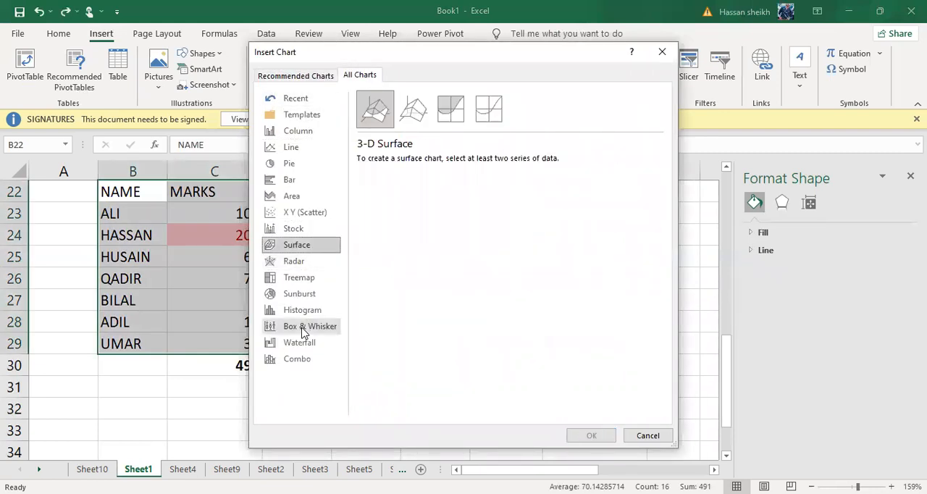
{"action": "left_click", "coordinate": [302, 328]}
{"action": "left_click", "coordinate": [304, 310]}
{"action": "left_click", "coordinate": [303, 277]}
{"action": "left_click", "coordinate": [294, 261]}
{"action": "left_click", "coordinate": [298, 326]}
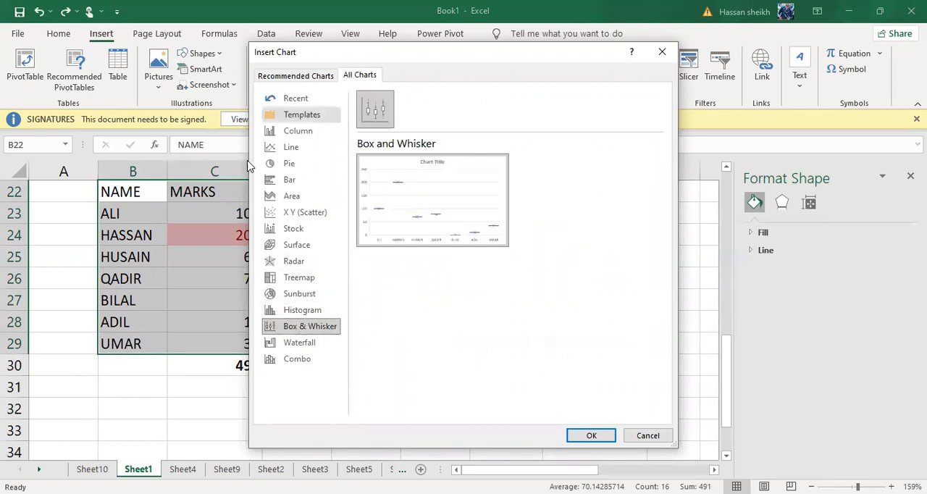
Compare the line chart variants and insert a Stacked Line chart of the selected names and marks.
{"action": "left_click", "coordinate": [293, 147]}
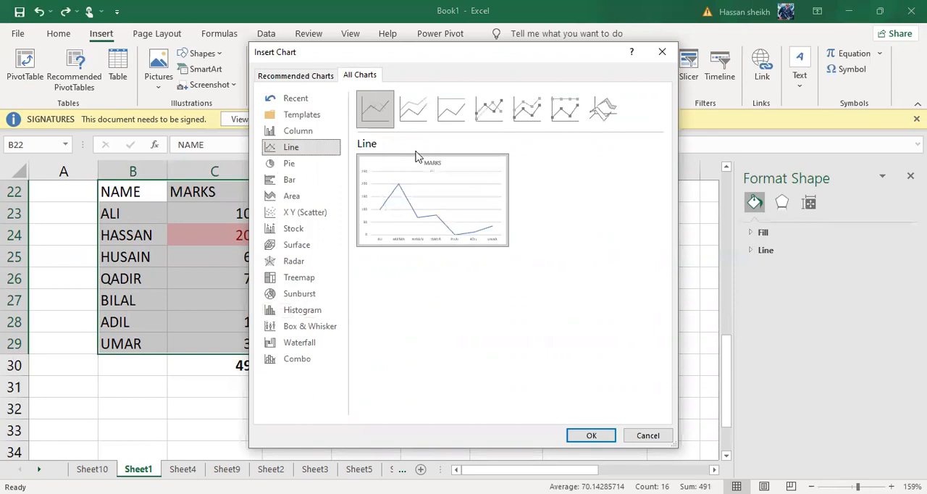
{"action": "left_click", "coordinate": [413, 109]}
{"action": "left_click", "coordinate": [489, 108]}
{"action": "left_click", "coordinate": [515, 108]}
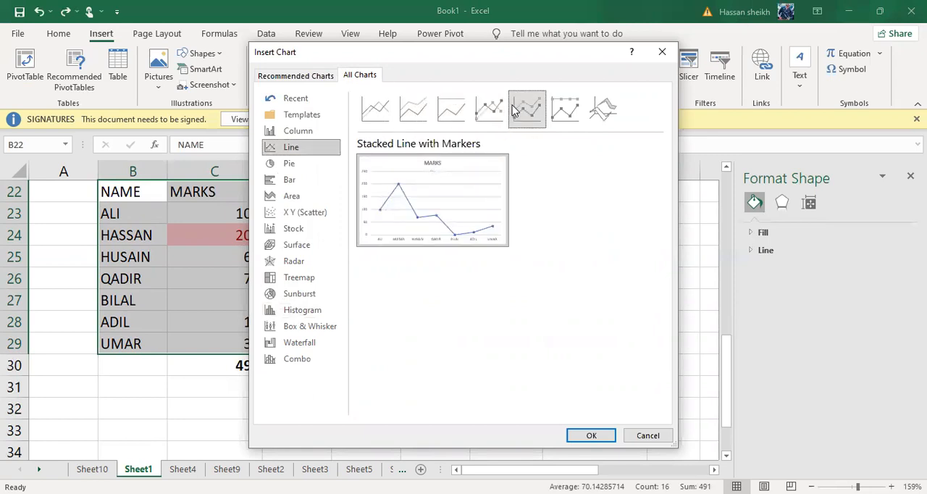
{"action": "left_click", "coordinate": [380, 110]}
{"action": "left_click", "coordinate": [415, 110]}
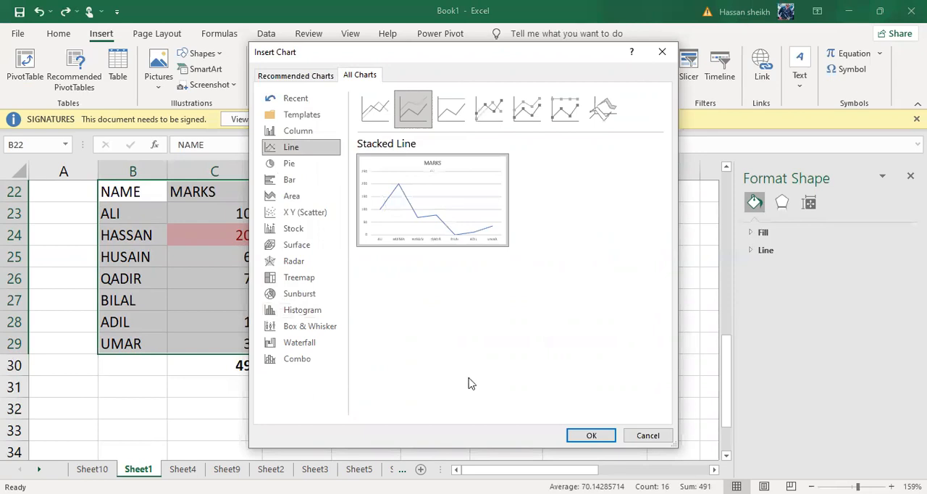
{"action": "left_click", "coordinate": [594, 435]}
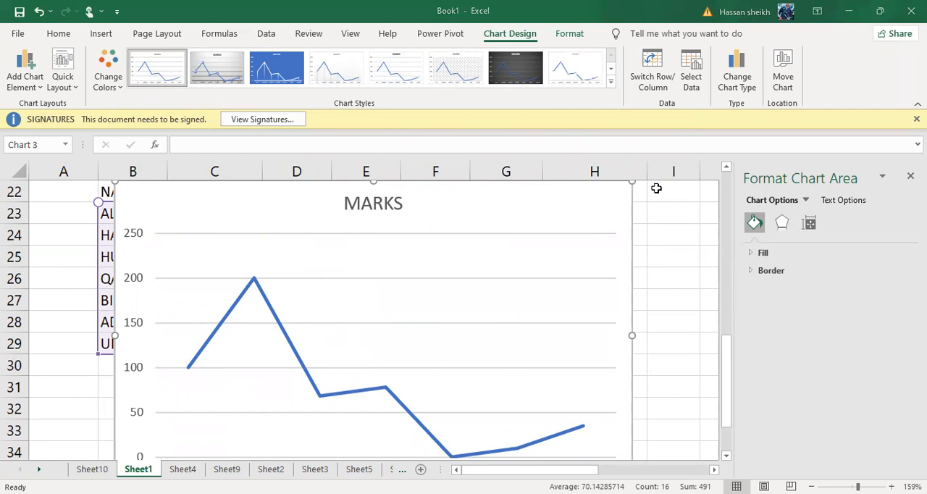
Try clearing the first name category in the MARKS line chart's filter.
{"action": "scroll", "coordinate": [656, 188], "scroll_direction": "down", "scroll_amount": 5}
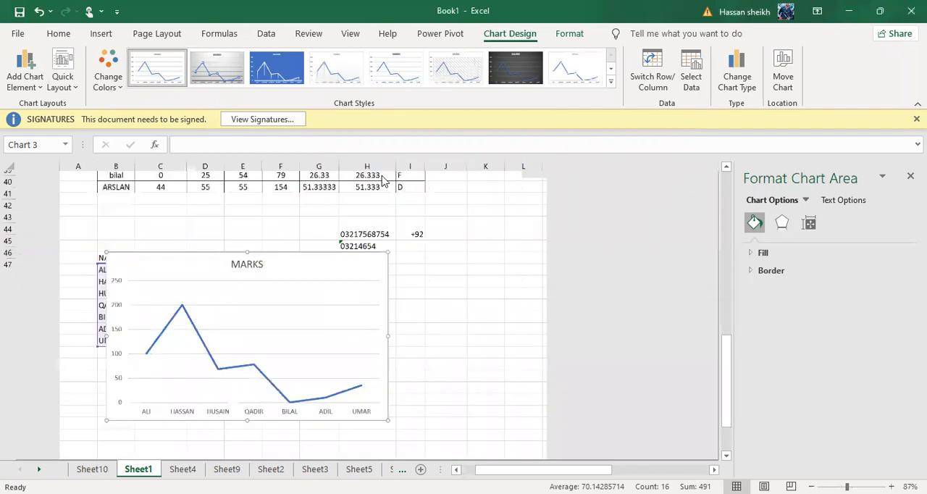
{"action": "left_click_drag", "start_coordinate": [282, 276], "coordinate": [282, 268]}
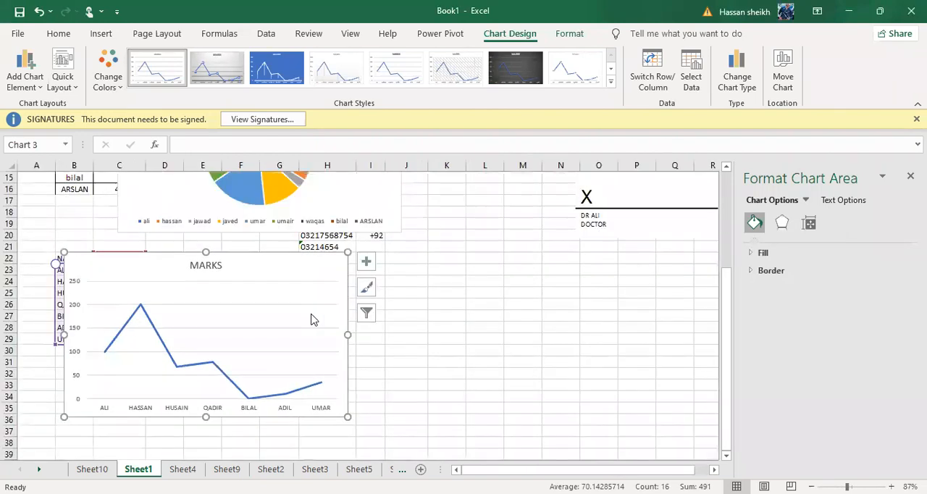
{"action": "left_click", "coordinate": [367, 312]}
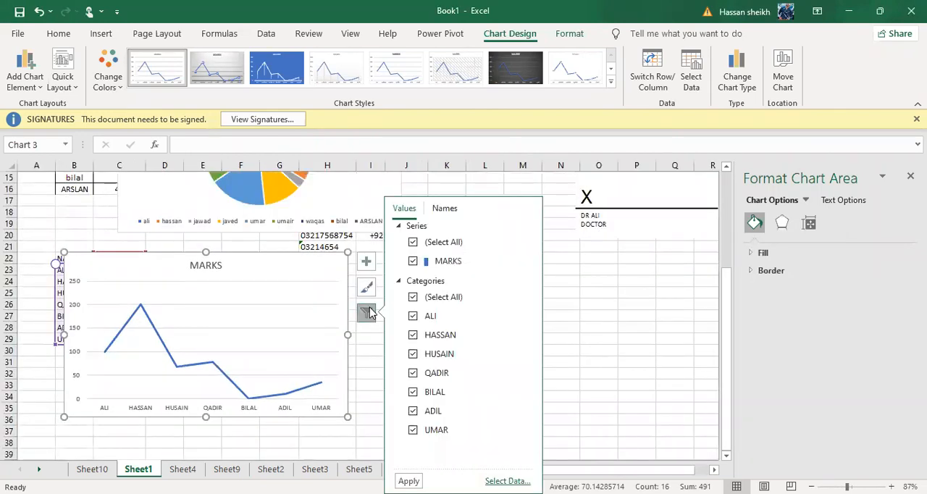
{"action": "left_click", "coordinate": [442, 320]}
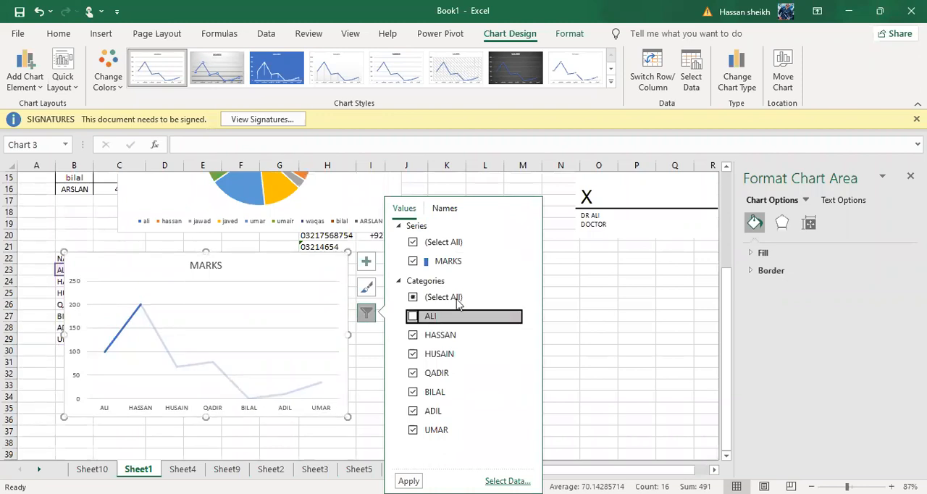
Browse the chart styles and apply the white style with a thin outlined line and grey title to the MARKS chart.
{"action": "left_click", "coordinate": [366, 288]}
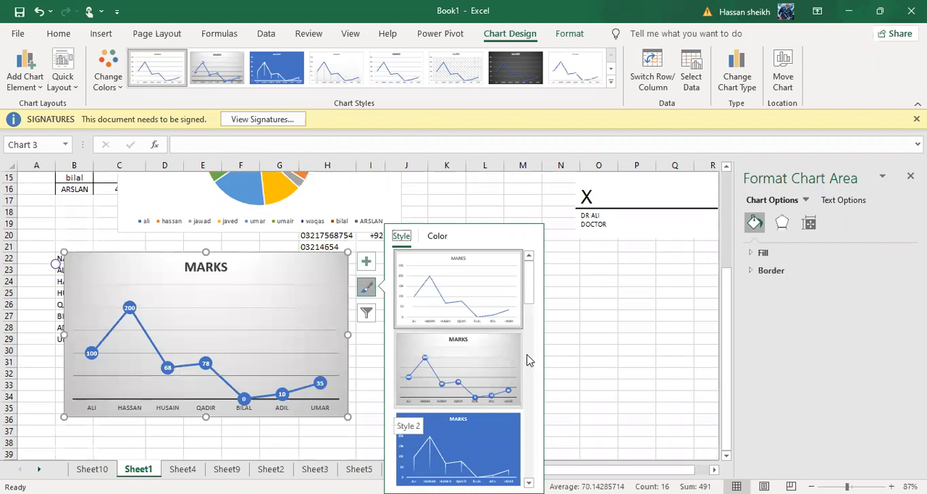
{"action": "left_click_drag", "start_coordinate": [529, 301], "coordinate": [529, 397]}
{"action": "scroll", "coordinate": [475, 390], "scroll_direction": "down", "scroll_amount": 2}
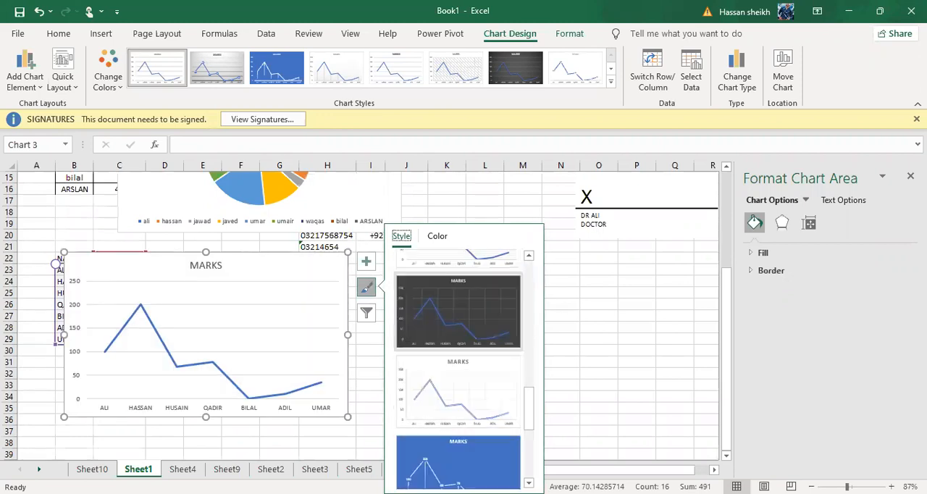
{"action": "left_click", "coordinate": [453, 409]}
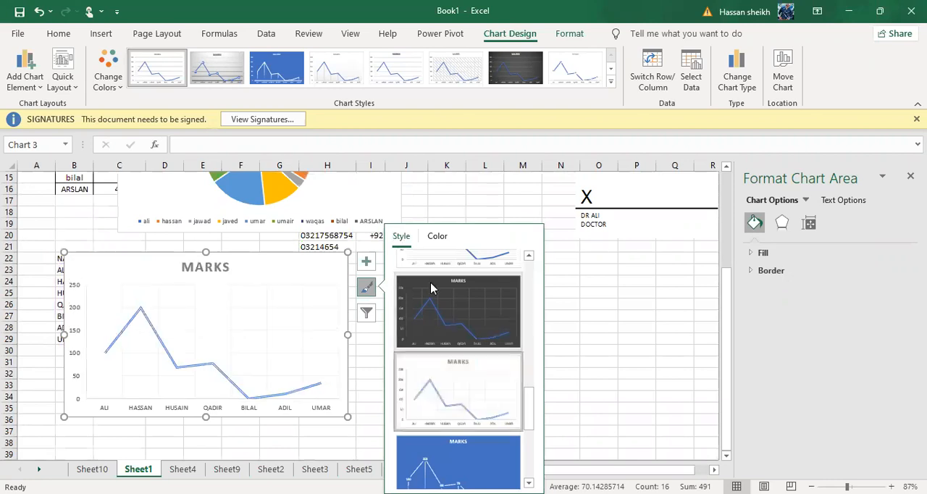
Try the orange-led Colorful palette on the MARKS chart and settle on the grey Monochromatic palette.
{"action": "left_click", "coordinate": [438, 236]}
{"action": "left_click", "coordinate": [433, 296]}
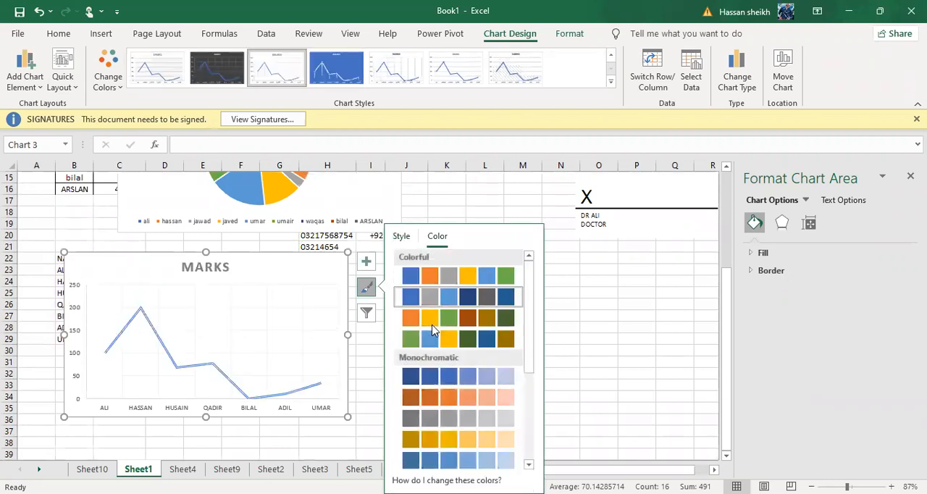
{"action": "left_click", "coordinate": [431, 376]}
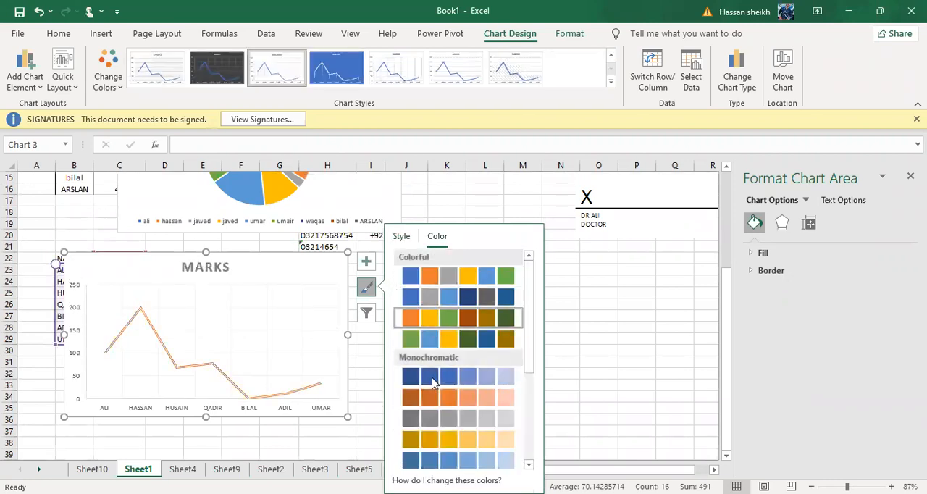
{"action": "left_click", "coordinate": [433, 417]}
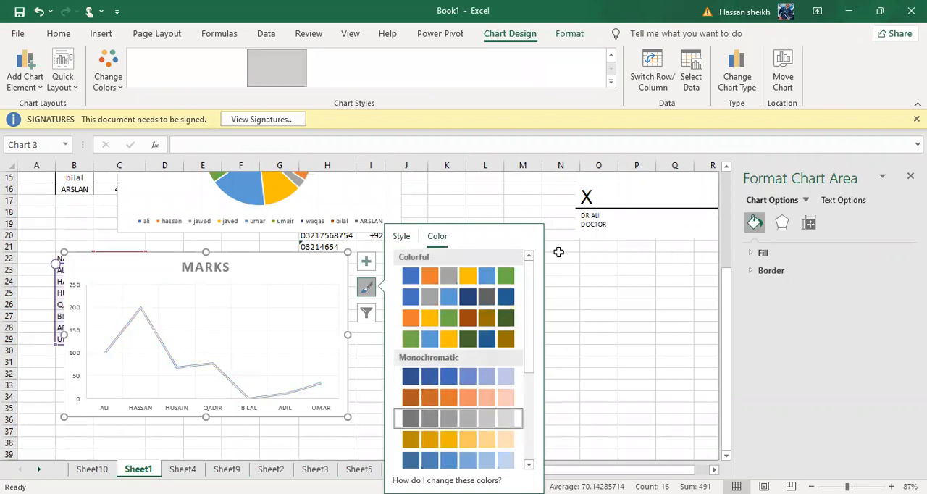
Apply the white chart style with round markers and horizontal gridlines to the MARKS chart.
{"action": "left_click", "coordinate": [402, 237]}
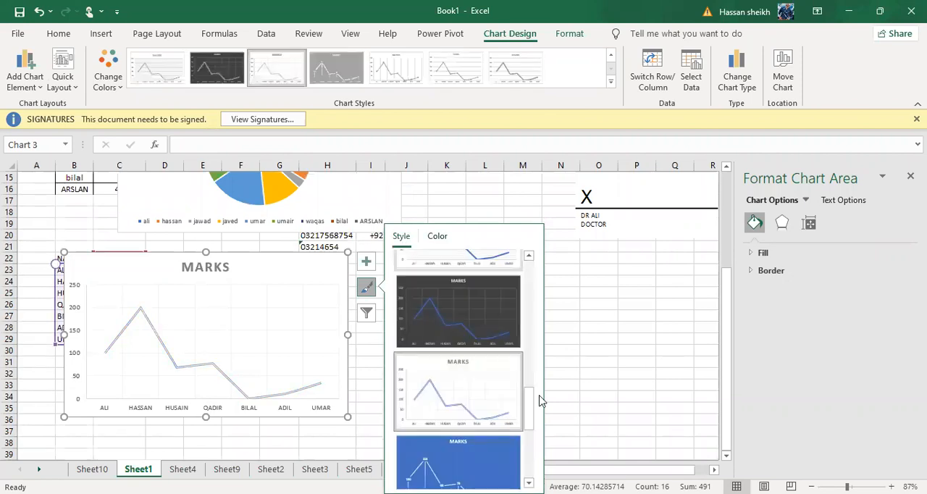
{"action": "scroll", "coordinate": [450, 398], "scroll_direction": "down", "scroll_amount": 3}
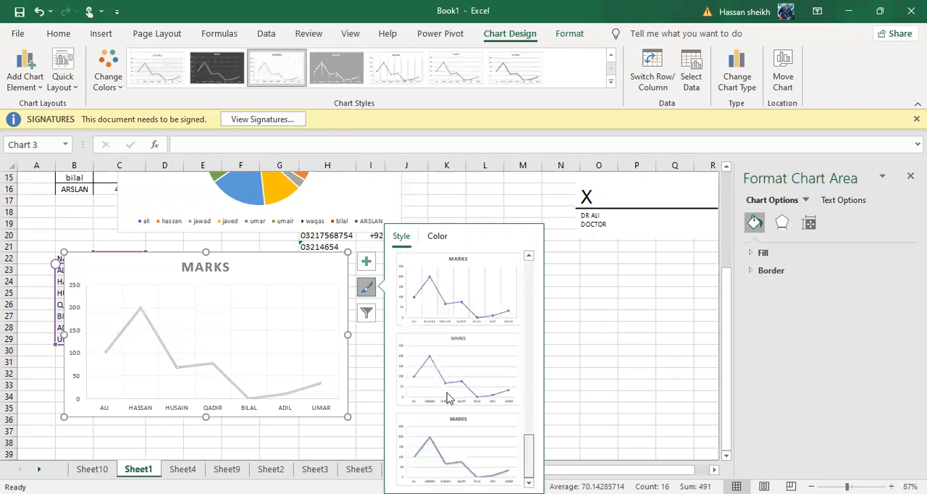
{"action": "left_click", "coordinate": [397, 369]}
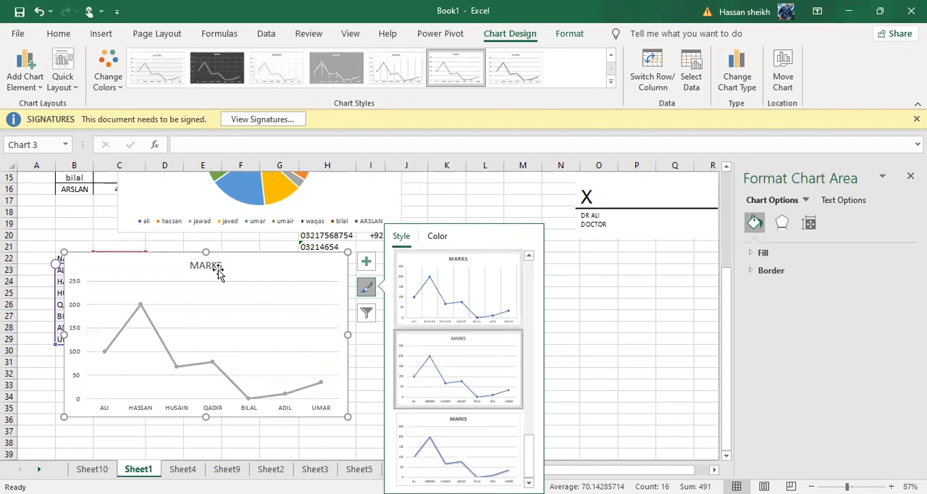
Move the MARKS line chart below the marks table, to about E33:K47, and close the chart formatting pane.
{"action": "left_click_drag", "start_coordinate": [182, 254], "coordinate": [341, 299]}
{"action": "left_click_drag", "start_coordinate": [306, 334], "coordinate": [287, 441]}
{"action": "scroll", "coordinate": [287, 440], "scroll_direction": "down", "scroll_amount": 4}
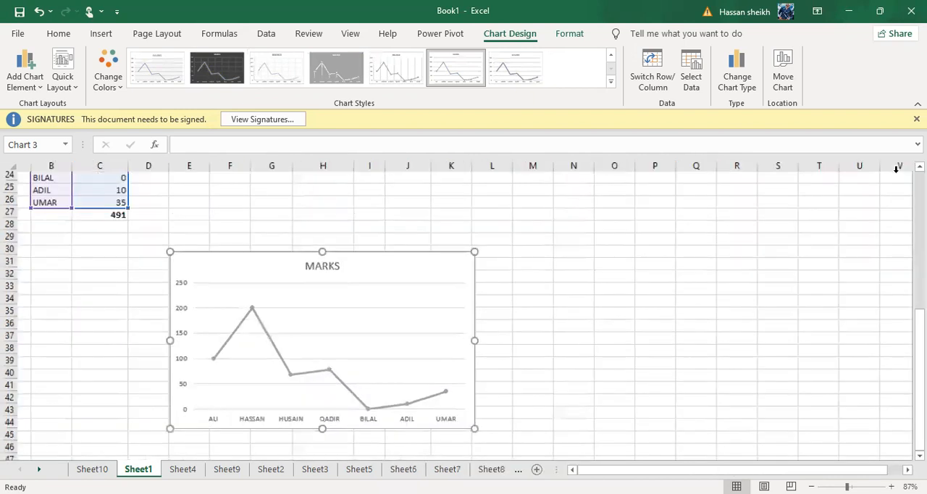
{"action": "scroll", "coordinate": [292, 220], "scroll_direction": "up", "scroll_amount": 2, "text": "ctrl"}
{"action": "scroll", "coordinate": [227, 420], "scroll_direction": "up", "scroll_amount": 1, "text": "ctrl"}
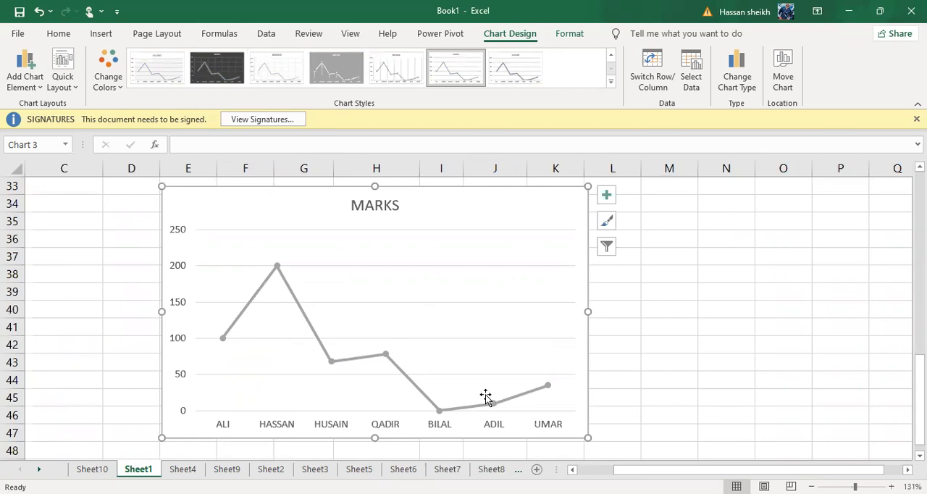
Apply the dark-background chart style with a glowing line to the MARKS chart.
{"action": "left_click", "coordinate": [356, 361]}
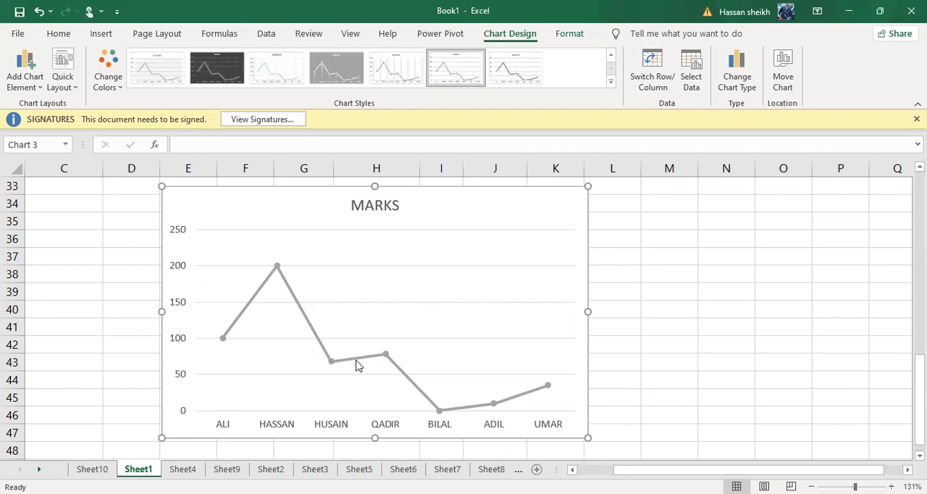
{"action": "scroll", "coordinate": [356, 362], "scroll_direction": "down", "scroll_amount": 1}
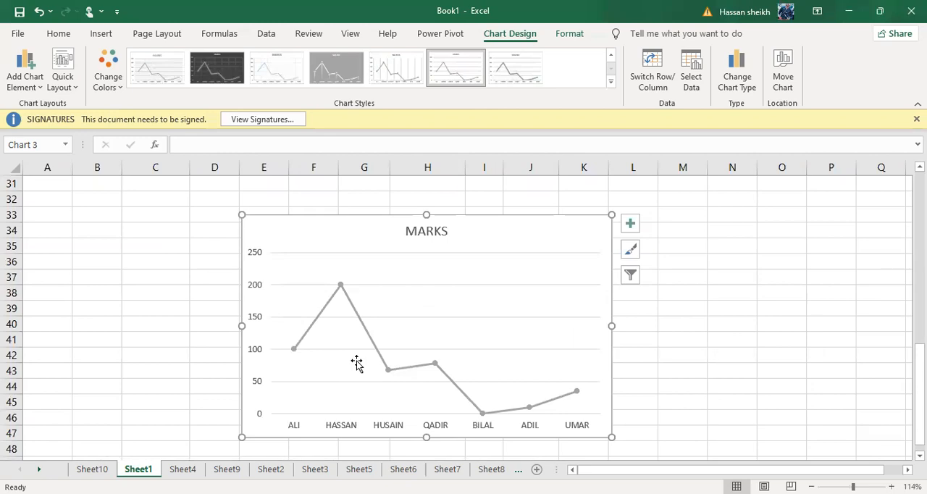
{"action": "left_click", "coordinate": [196, 76]}
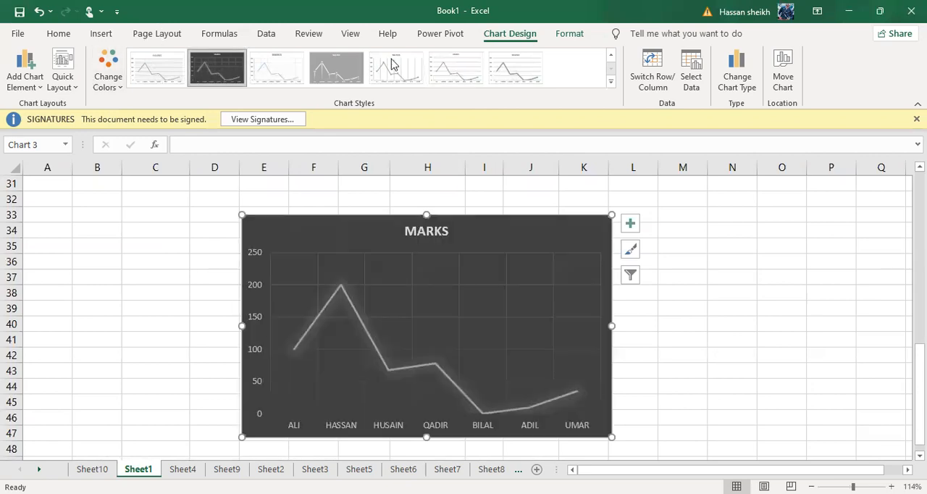
{"action": "left_click", "coordinate": [611, 85]}
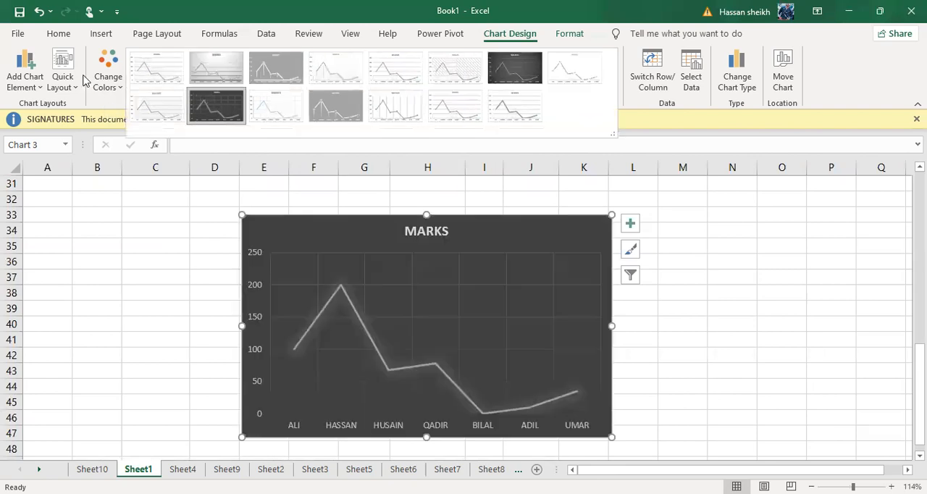
{"action": "left_click", "coordinate": [178, 226]}
{"action": "left_click", "coordinate": [178, 227]}
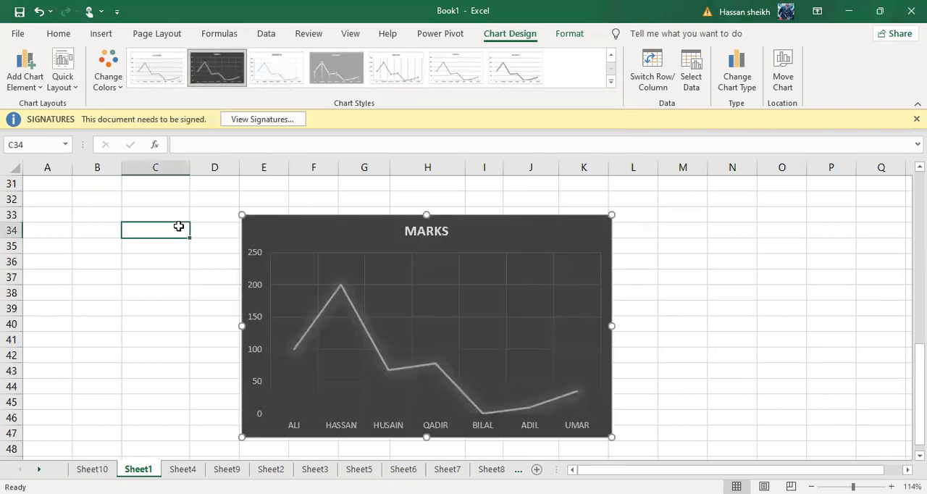
Delete the eng pie chart that covers the student results table.
{"action": "scroll", "coordinate": [178, 226], "scroll_direction": "up", "scroll_amount": 7}
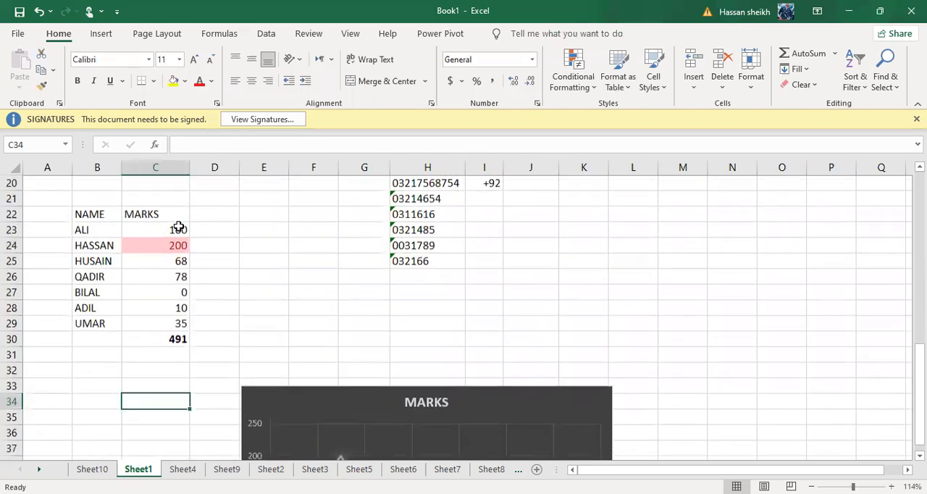
{"action": "scroll", "coordinate": [443, 209], "scroll_direction": "up", "scroll_amount": 1}
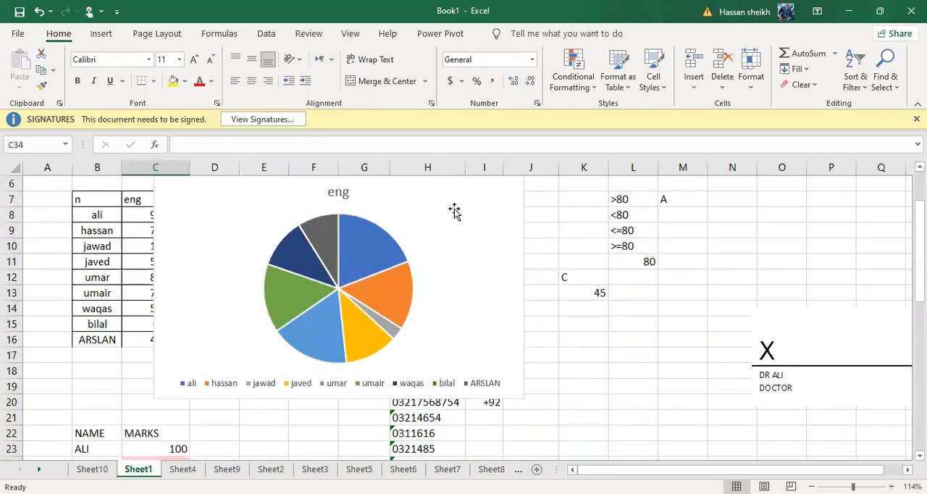
{"action": "left_click", "coordinate": [206, 230]}
{"action": "key", "text": "Delete"}
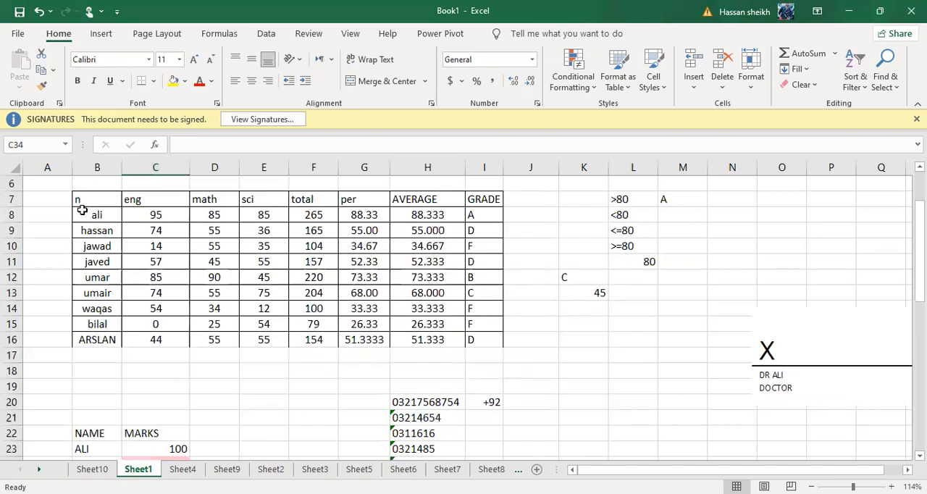
Insert a 3-D Clustered Column chart from the student names and their eng, math, sci and total values in B7:F16.
{"action": "left_click_drag", "start_coordinate": [77, 201], "coordinate": [92, 305]}
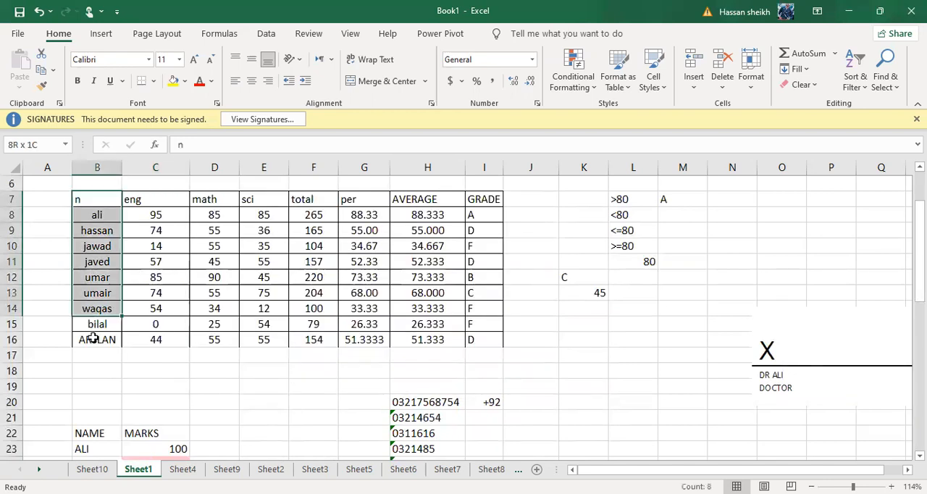
{"action": "left_click_drag", "start_coordinate": [93, 338], "coordinate": [94, 337]}
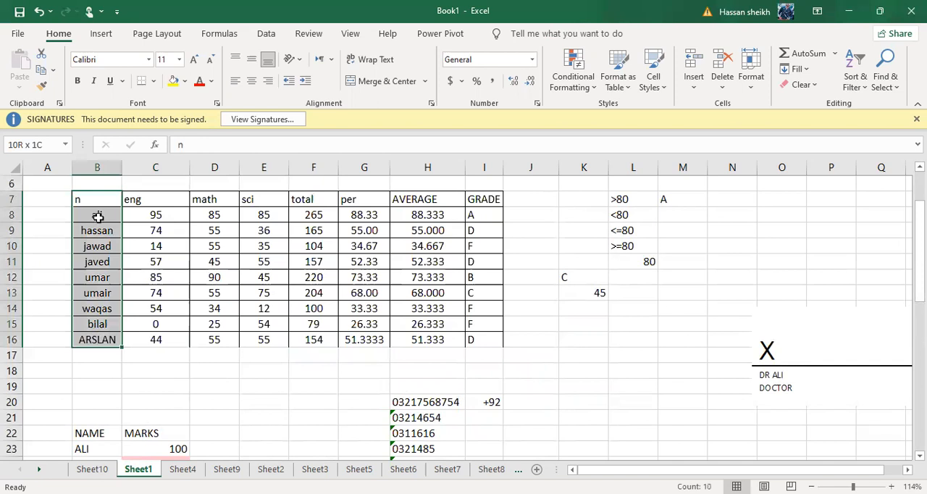
{"action": "left_click_drag", "start_coordinate": [77, 201], "coordinate": [302, 337]}
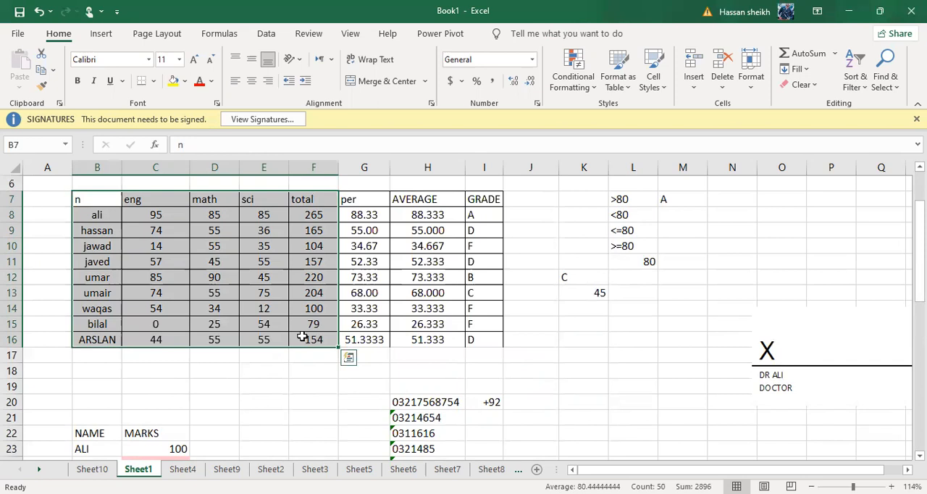
{"action": "left_click", "coordinate": [101, 34]}
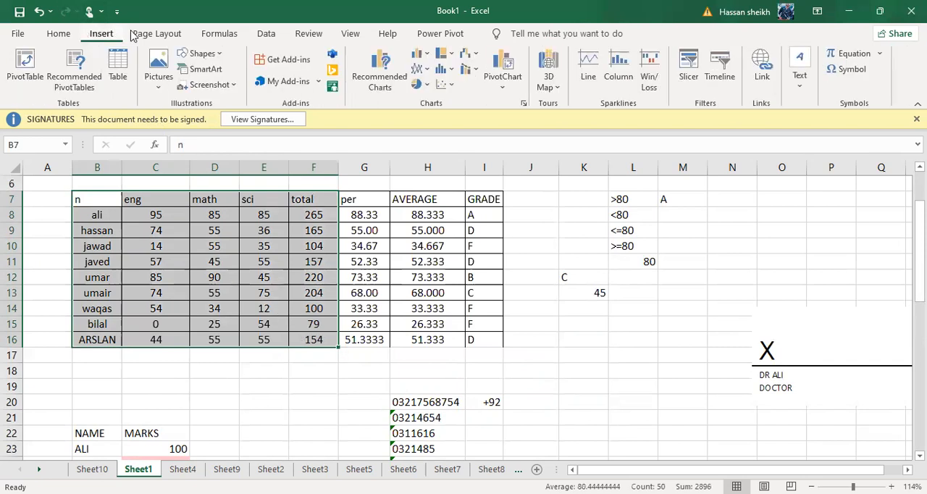
{"action": "left_click", "coordinate": [431, 58]}
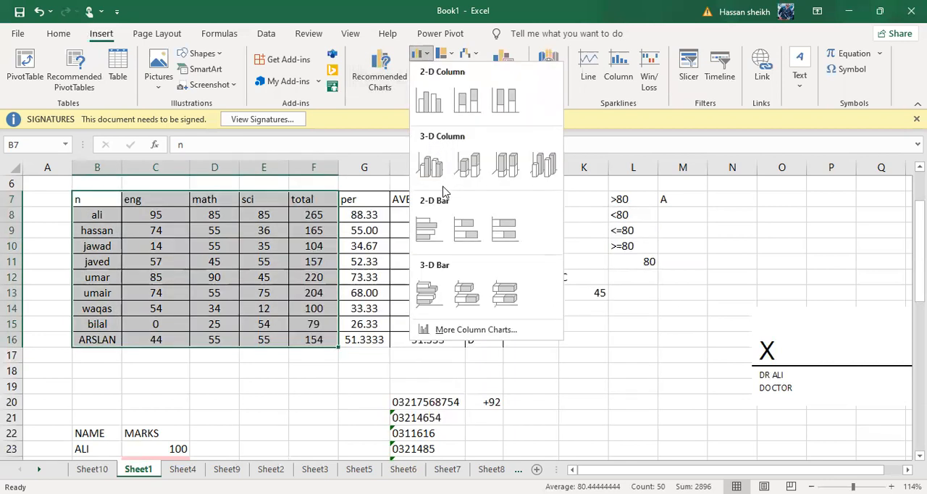
{"action": "left_click", "coordinate": [429, 59]}
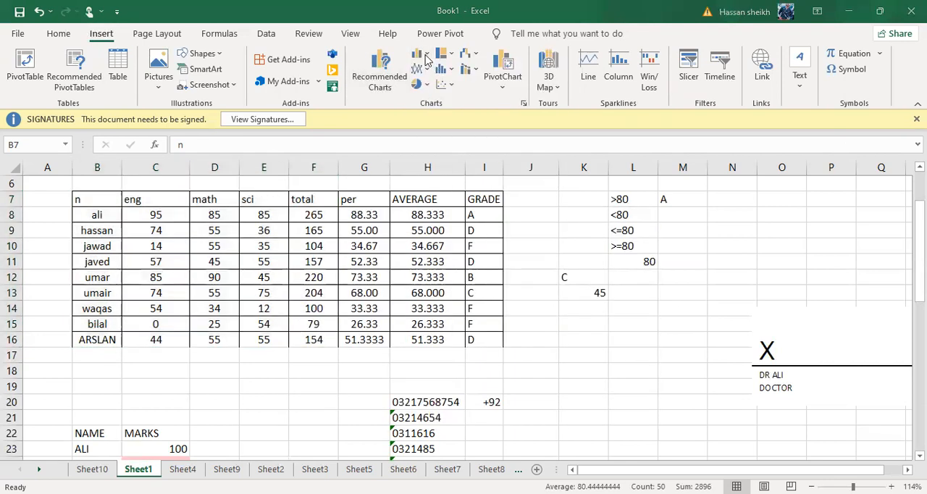
{"action": "left_click", "coordinate": [428, 58]}
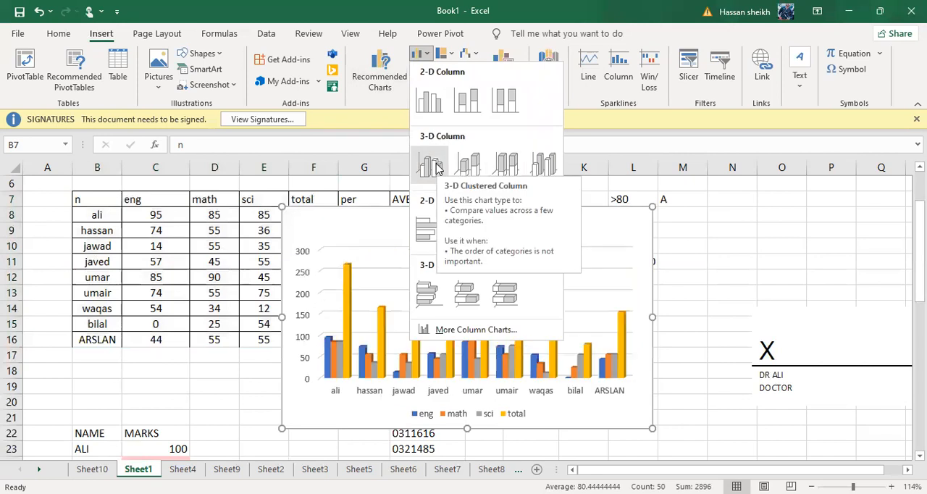
{"action": "left_click", "coordinate": [435, 161]}
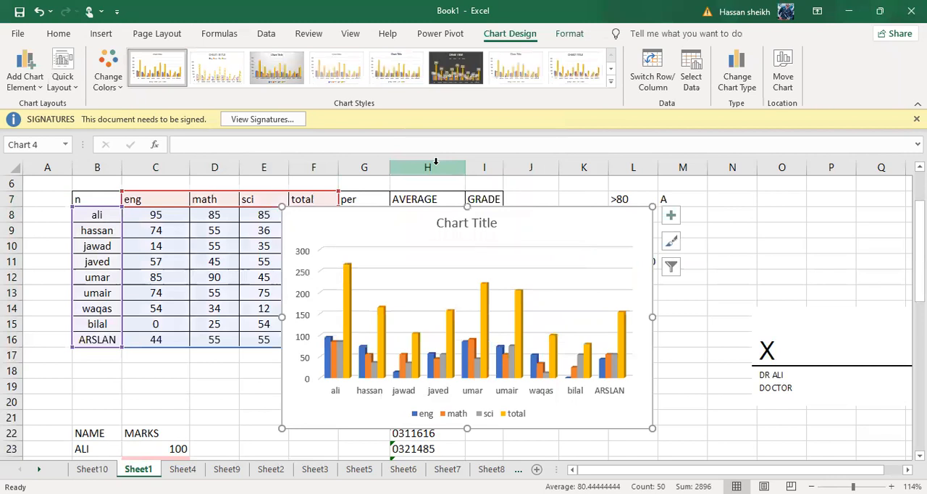
{"action": "left_click", "coordinate": [485, 225]}
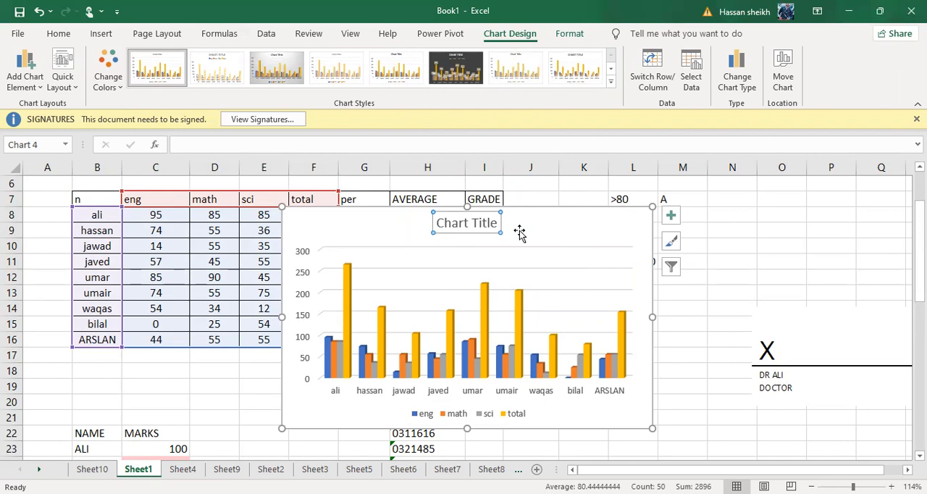
{"action": "key", "text": "Delete"}
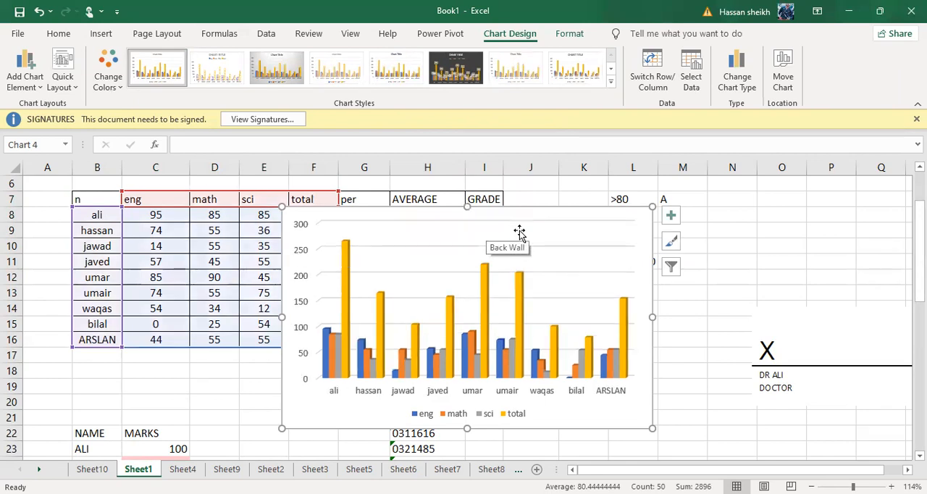
{"action": "type", "text": "n"}
{"action": "key", "text": "BackSpace"}
{"action": "type", "text": "ma"}
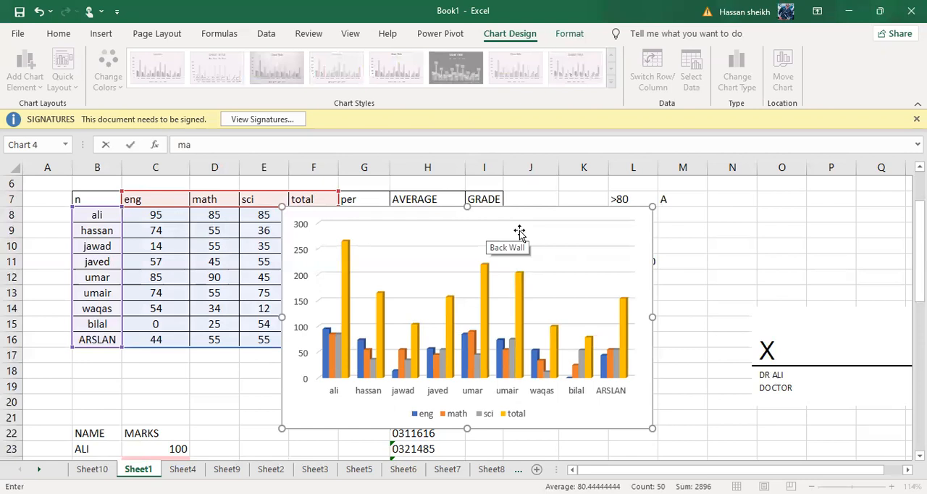
{"action": "left_click", "coordinate": [519, 232]}
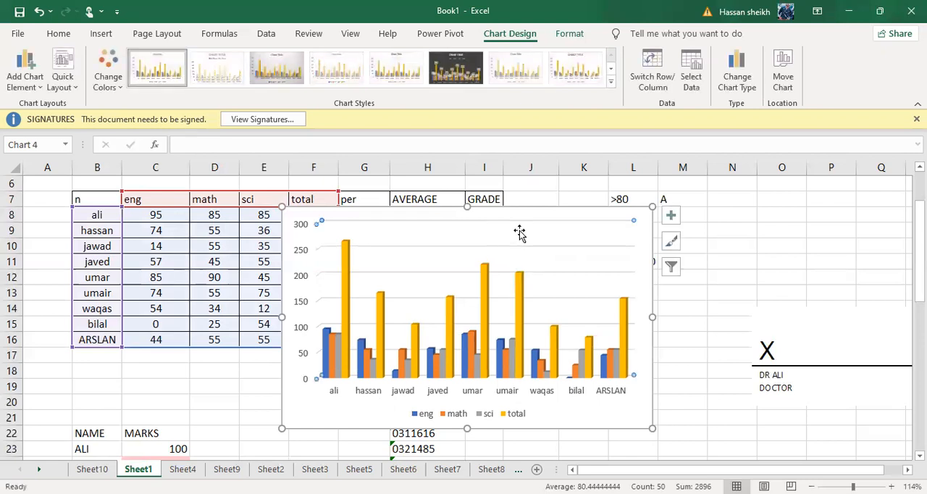
{"action": "key", "text": "ctrl+z"}
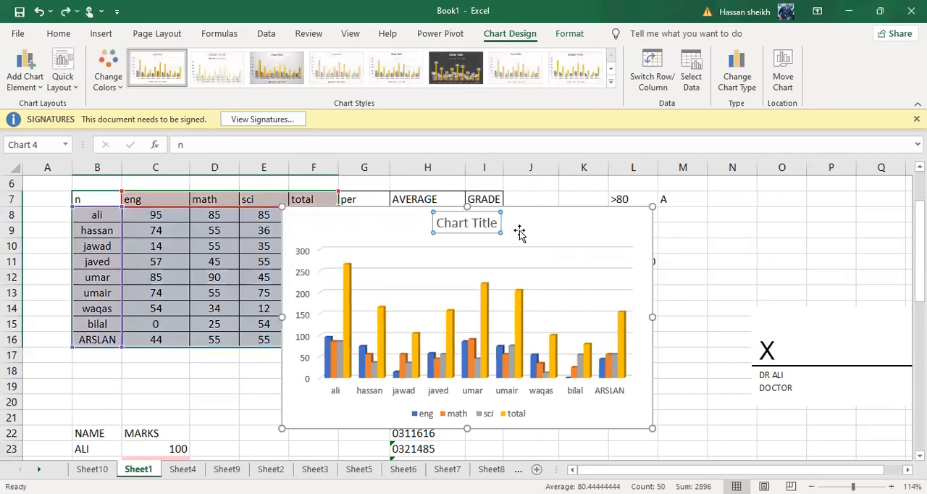
{"action": "key", "text": "ctrl+z"}
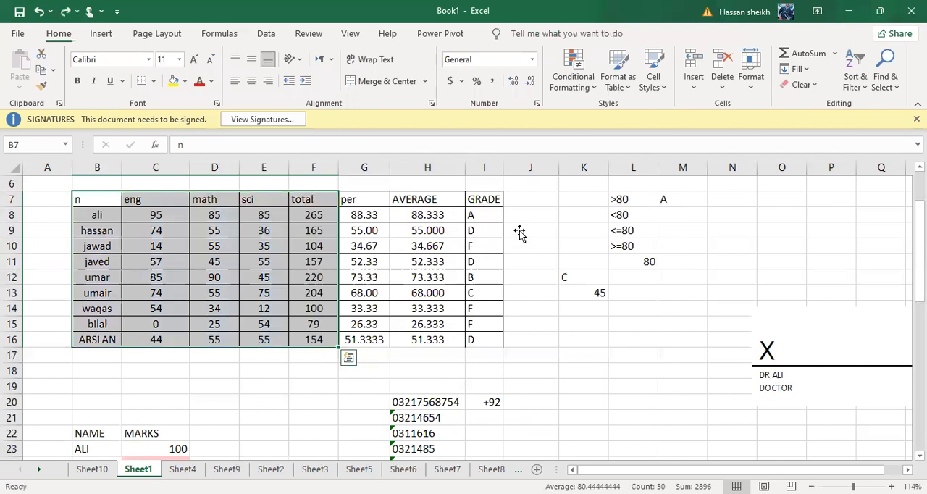
{"action": "key", "text": "ctrl+y"}
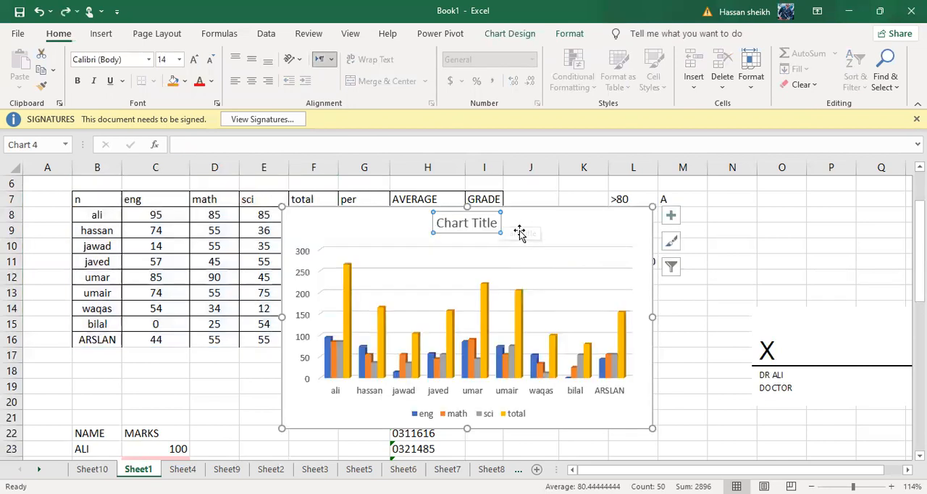
Replace the column chart's title text with "marks sheet".
{"action": "key", "text": "BackSpace"}
{"action": "key", "text": "BackSpace"}
{"action": "key", "text": "BackSpace"}
{"action": "key", "text": "BackSpace"}
{"action": "key", "text": "BackSpace"}
{"action": "key", "text": "BackSpace"}
{"action": "key", "text": "BackSpace"}
{"action": "key", "text": "BackSpace"}
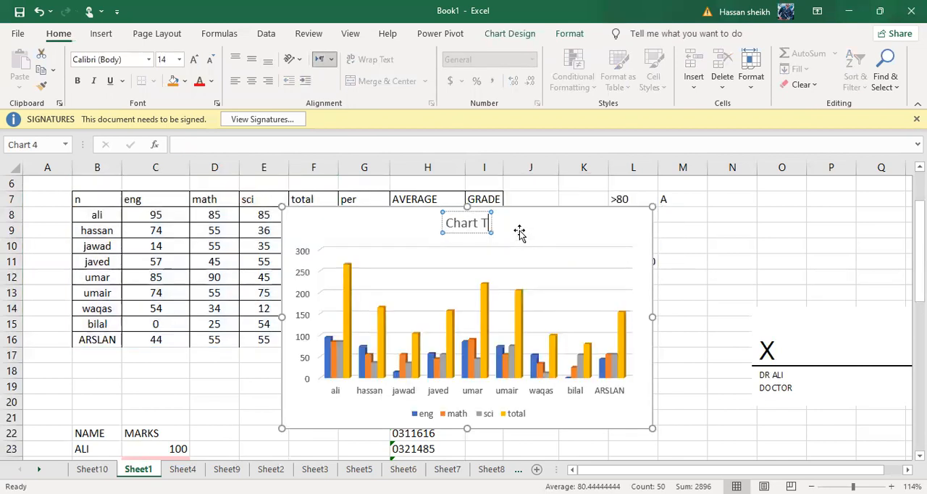
{"action": "key", "text": "BackSpace"}
{"action": "key", "text": "BackSpace"}
{"action": "key", "text": "BackSpace"}
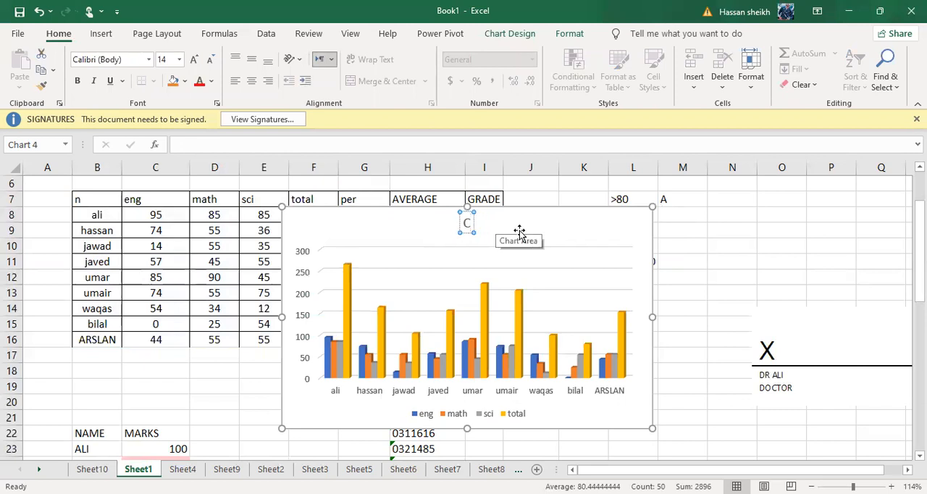
{"action": "type", "text": "ma"}
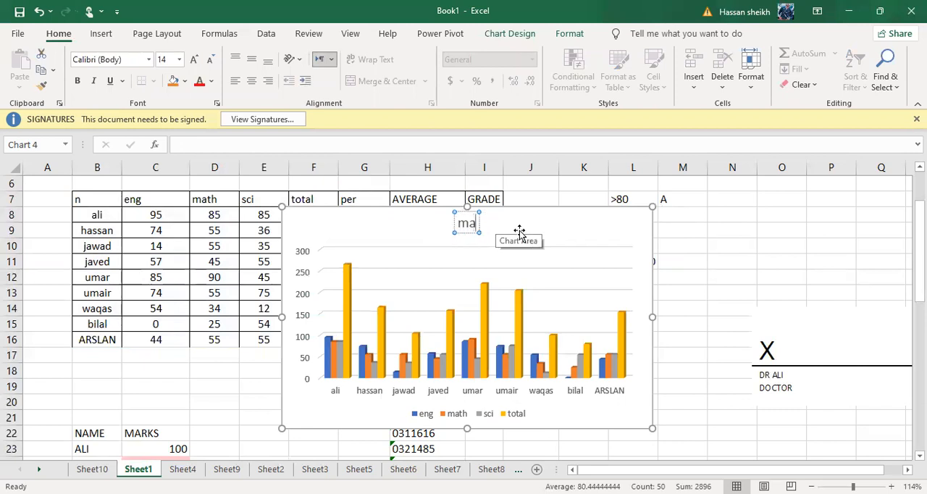
{"action": "type", "text": "rks"}
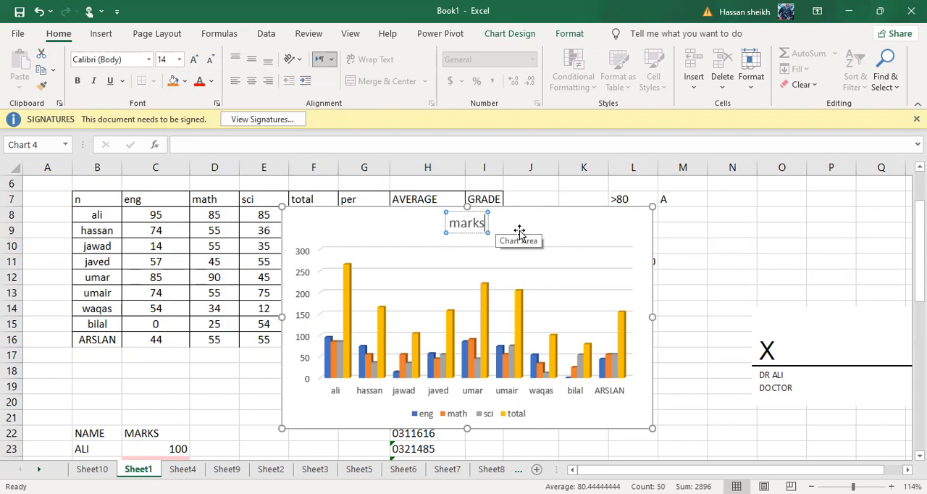
{"action": "type", "text": " s"}
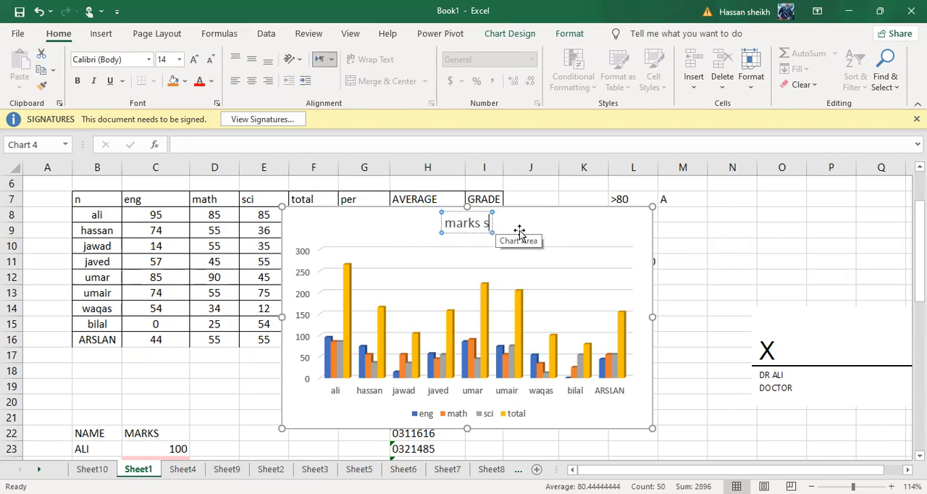
{"action": "type", "text": "heet"}
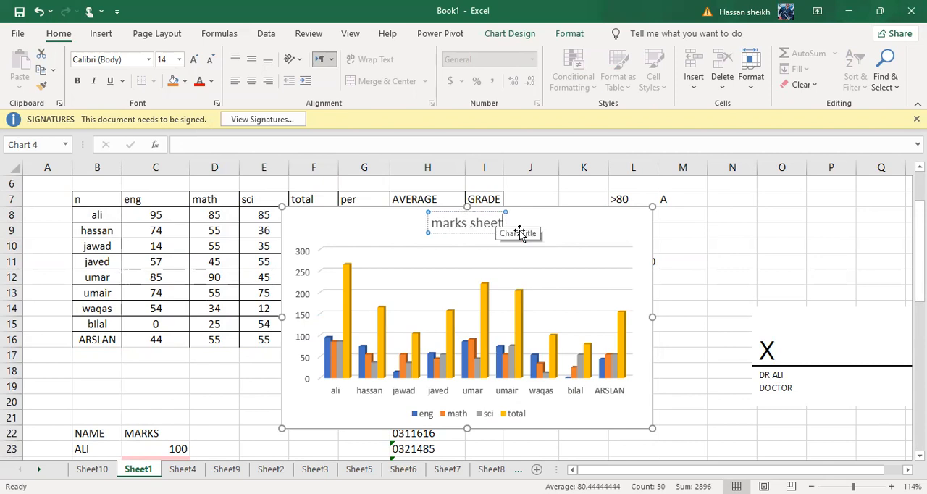
{"action": "key", "text": "Return"}
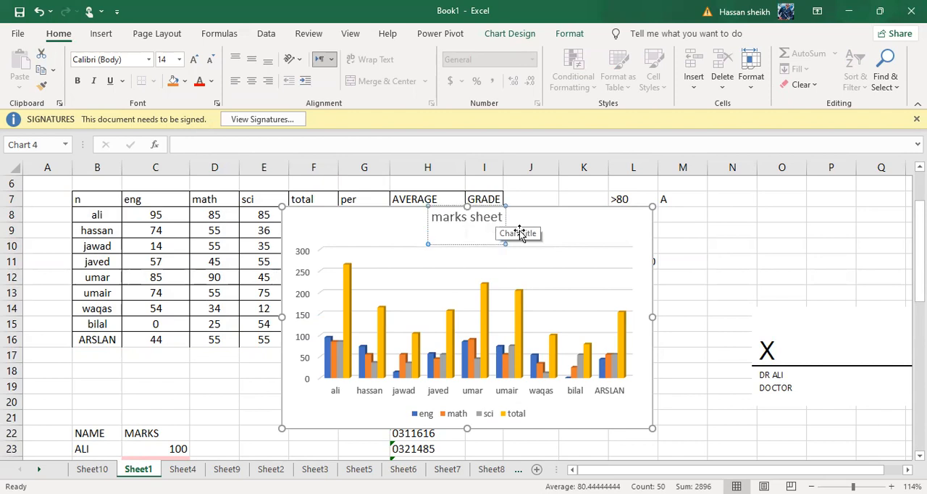
{"action": "key", "text": "BackSpace"}
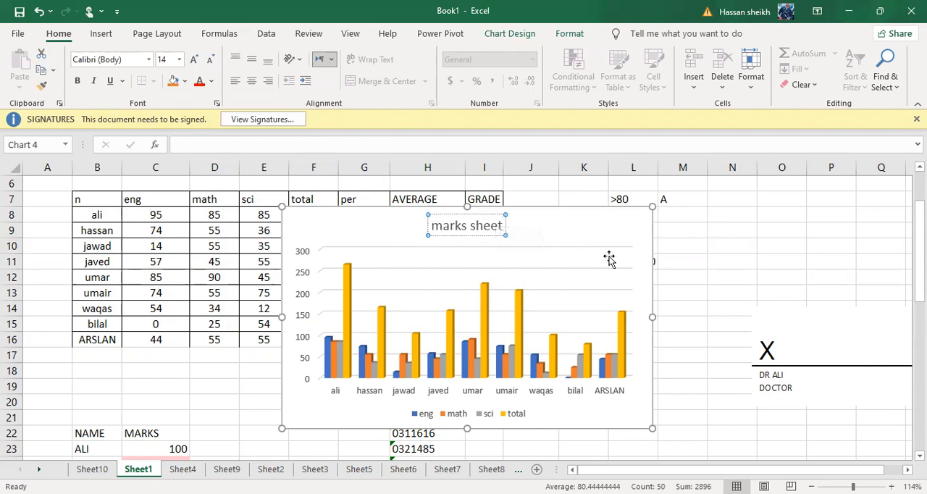
Enlarge the marks sheet chart slightly and move it below the student results table, to about C18:J32.
{"action": "left_click", "coordinate": [623, 404]}
{"action": "left_click_drag", "start_coordinate": [648, 428], "coordinate": [692, 444]}
{"action": "left_click_drag", "start_coordinate": [528, 207], "coordinate": [344, 362]}
{"action": "scroll", "coordinate": [344, 362], "scroll_direction": "down", "scroll_amount": 3}
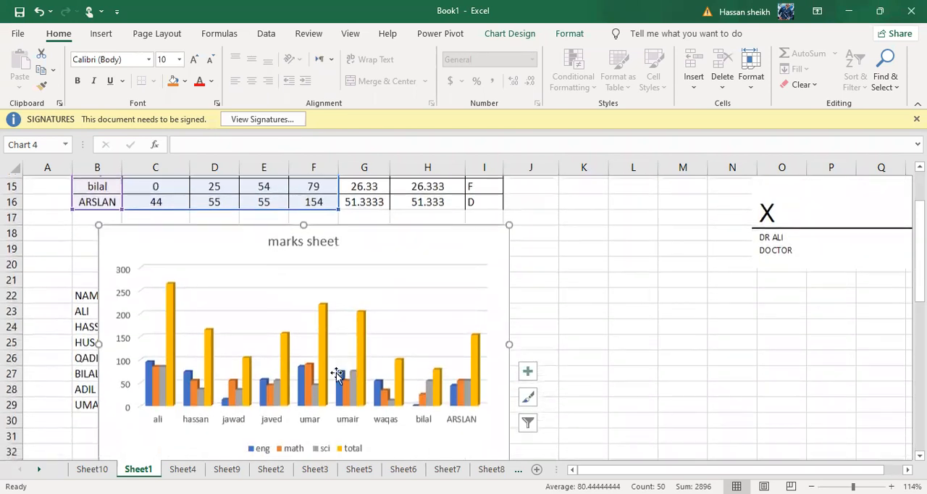
{"action": "left_click", "coordinate": [581, 253]}
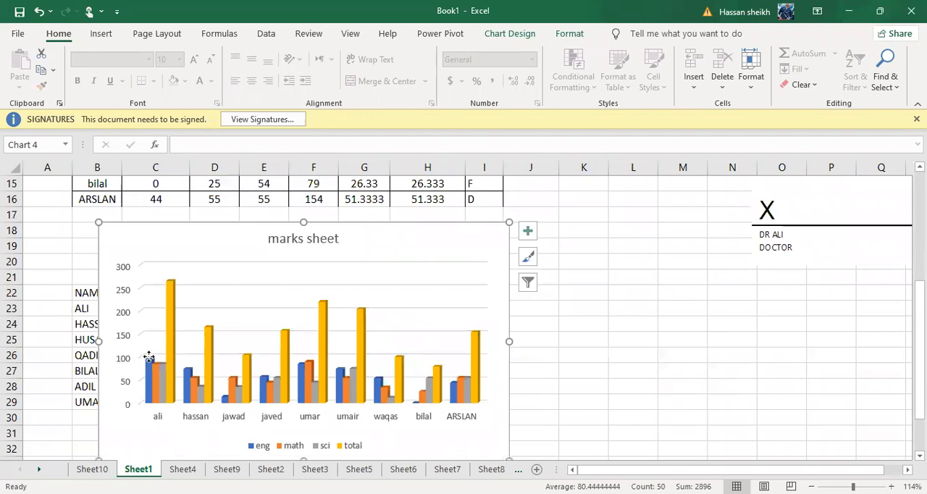
{"action": "key", "text": "ctrl+z"}
{"action": "key", "text": "ctrl+z"}
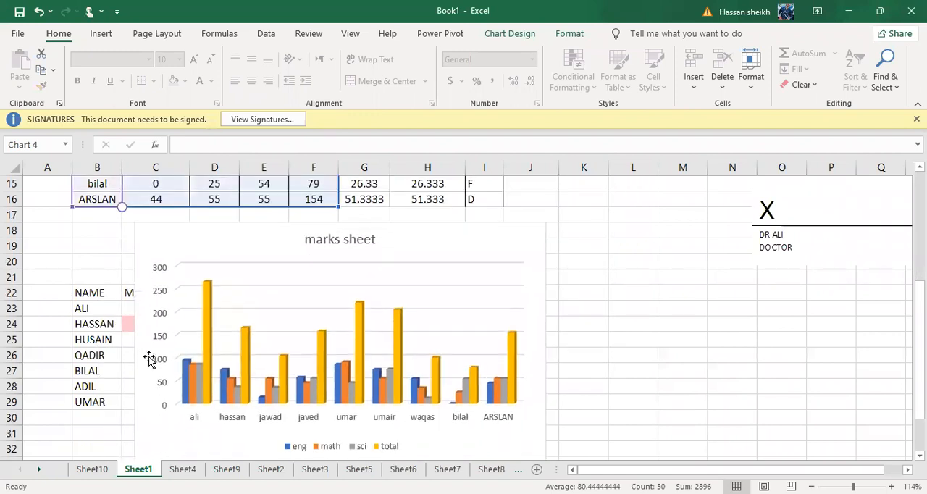
Examine the eng, math, sci and total columns for each student in the marks sheet chart at a larger zoom.
{"action": "scroll", "coordinate": [150, 363], "scroll_direction": "up", "scroll_amount": 3, "text": "ctrl"}
{"action": "scroll", "coordinate": [150, 363], "scroll_direction": "up", "scroll_amount": 2, "text": "ctrl"}
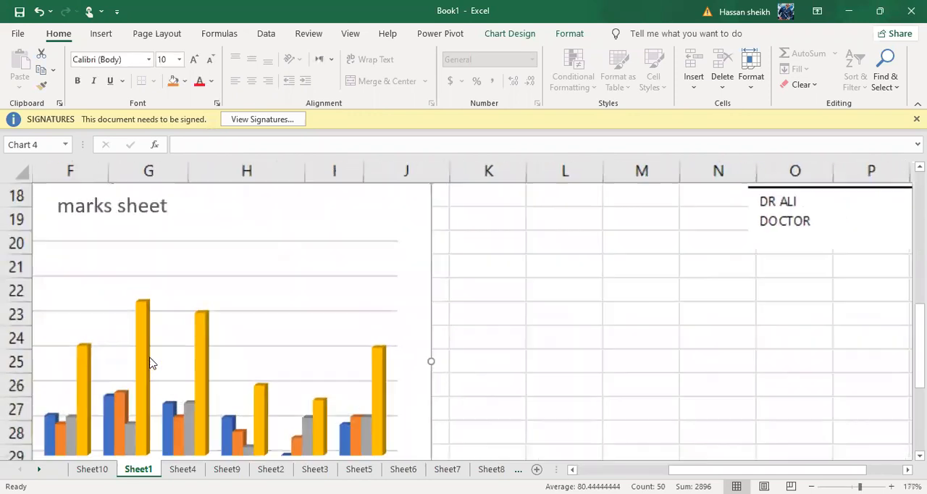
{"action": "left_click", "coordinate": [649, 403]}
{"action": "scroll", "coordinate": [150, 363], "scroll_direction": "down", "scroll_amount": 1}
{"action": "scroll", "coordinate": [150, 363], "scroll_direction": "left", "scroll_amount": 4}
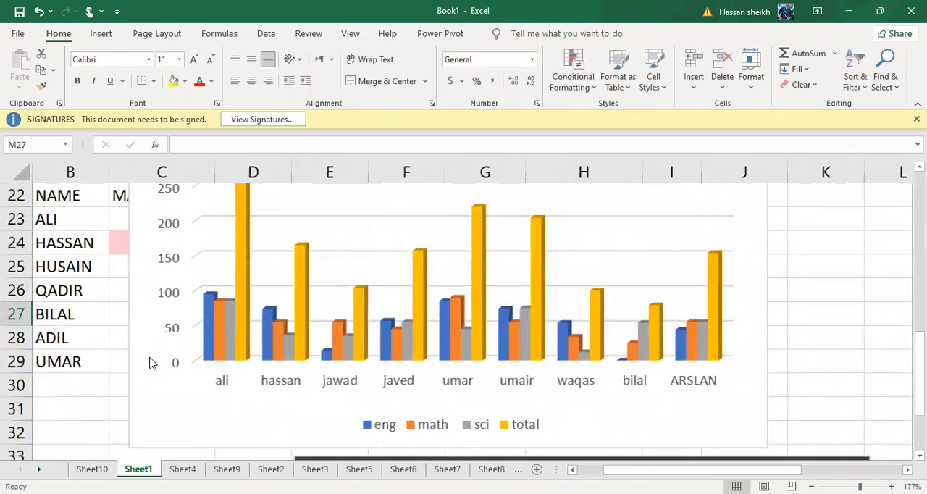
{"action": "scroll", "coordinate": [150, 362], "scroll_direction": "up", "scroll_amount": 1}
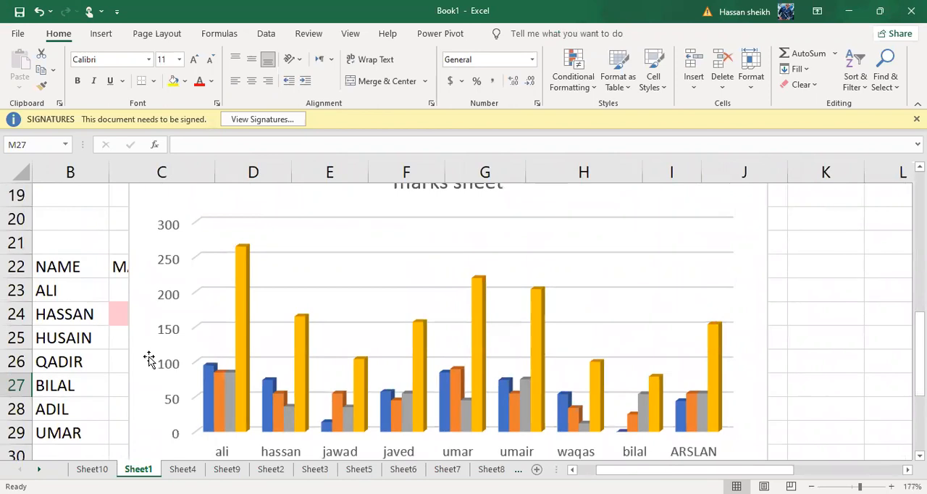
{"action": "scroll", "coordinate": [148, 360], "scroll_direction": "down", "scroll_amount": 2, "text": "ctrl"}
{"action": "scroll", "coordinate": [147, 370], "scroll_direction": "down", "scroll_amount": 1}
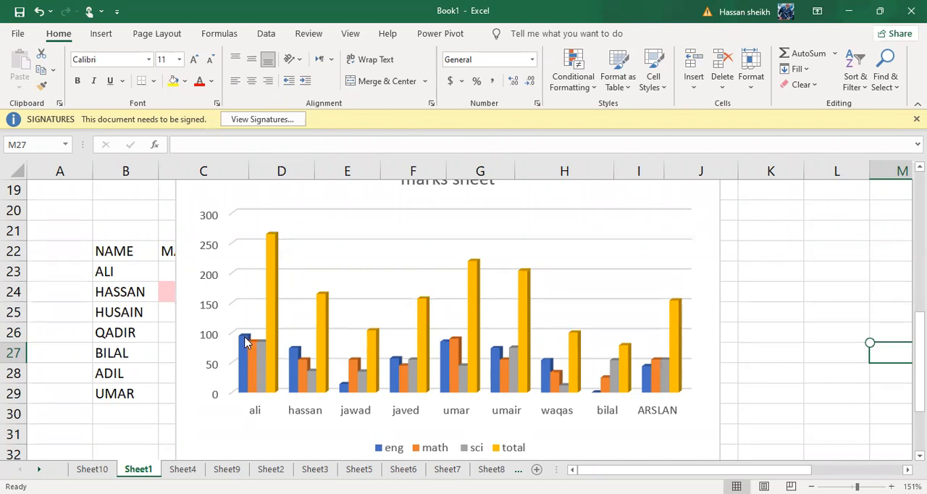
Preview several chart styles on the marks sheet chart, apply the eighth one (Style 8), and close the wall formatting pane.
{"action": "left_click", "coordinate": [260, 366]}
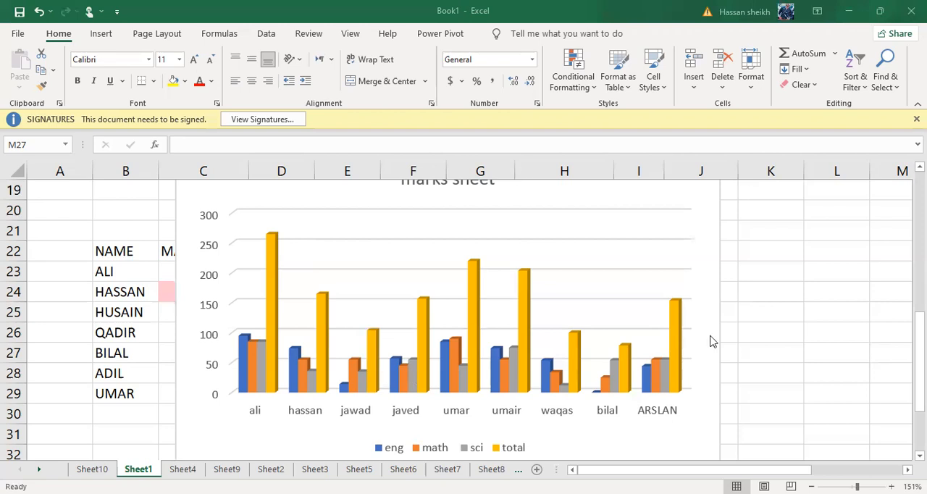
{"action": "left_click", "coordinate": [449, 288]}
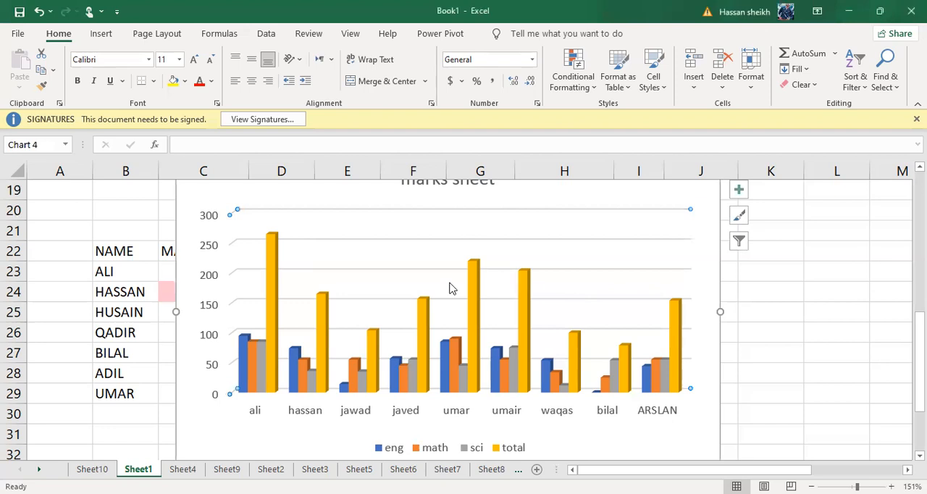
{"action": "double_click", "coordinate": [449, 288]}
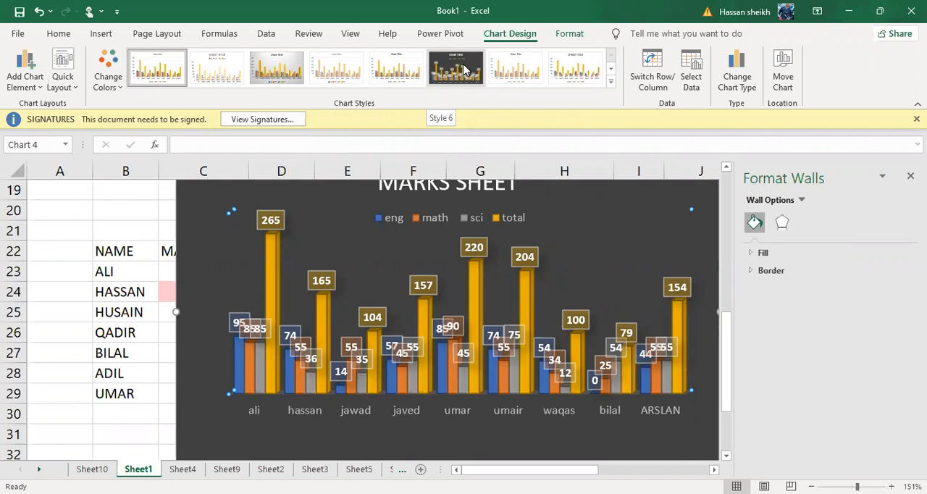
{"action": "left_click", "coordinate": [273, 57]}
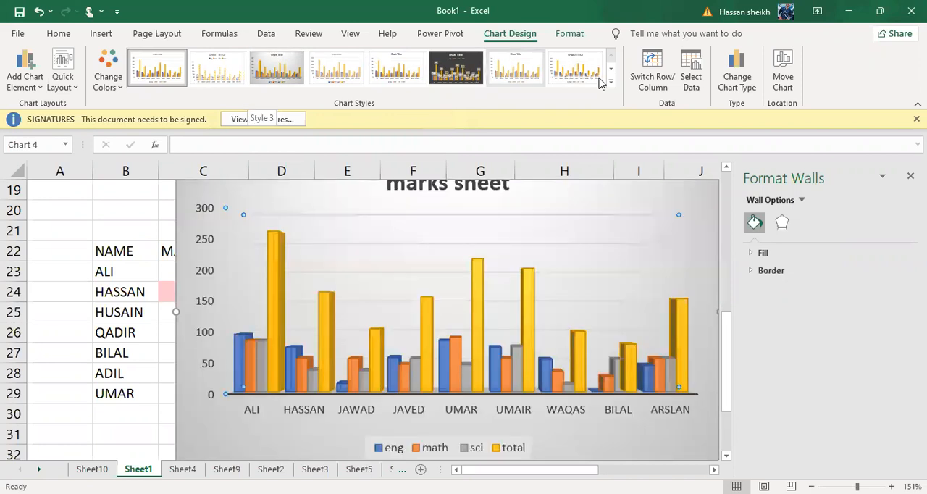
{"action": "left_click", "coordinate": [611, 82]}
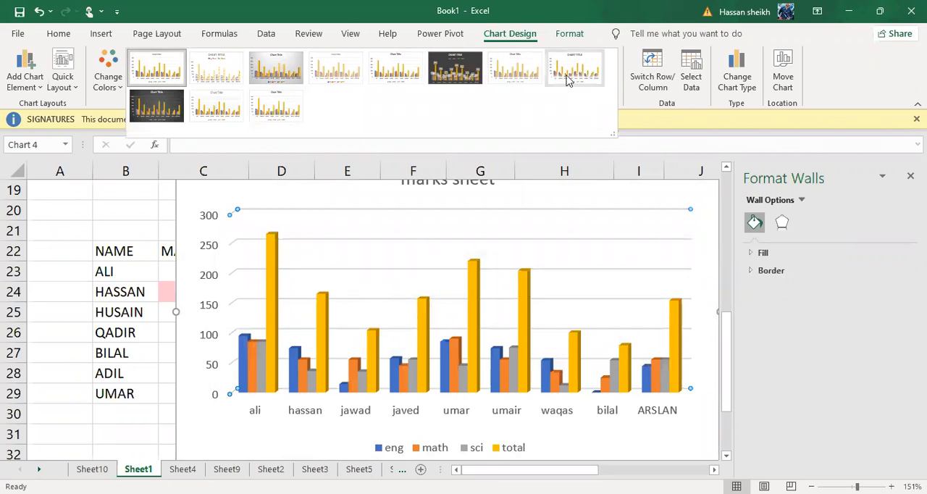
{"action": "left_click", "coordinate": [587, 79]}
{"action": "left_click", "coordinate": [680, 231]}
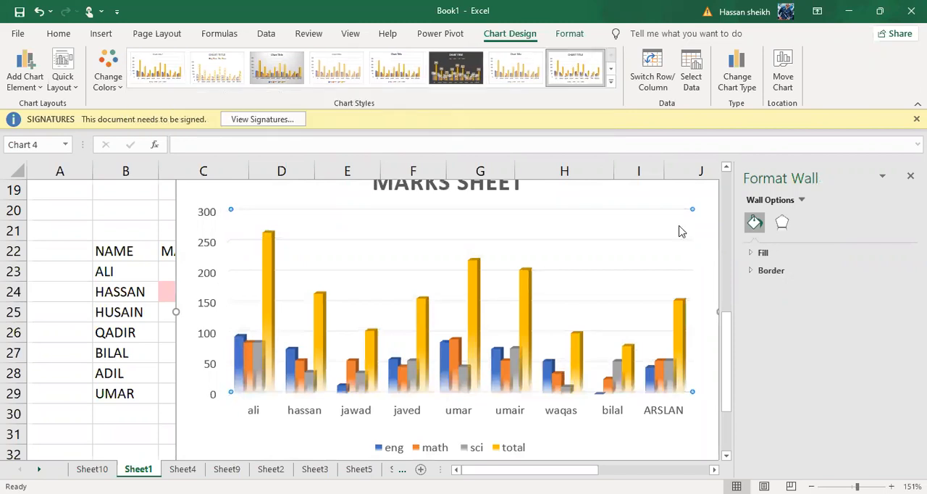
{"action": "left_click", "coordinate": [137, 408]}
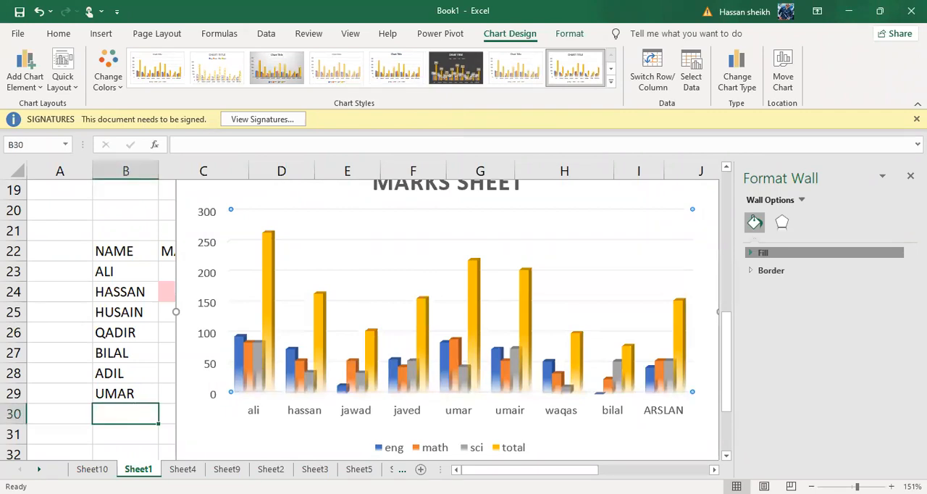
{"action": "left_click", "coordinate": [910, 175]}
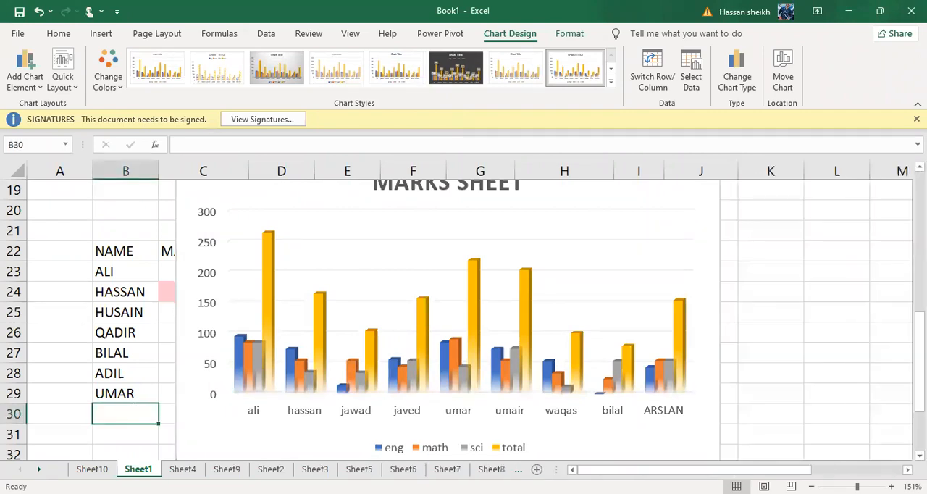
Try data labels and then a data table on the marks sheet chart, removing each again.
{"action": "scroll", "coordinate": [368, 390], "scroll_direction": "down", "scroll_amount": 3}
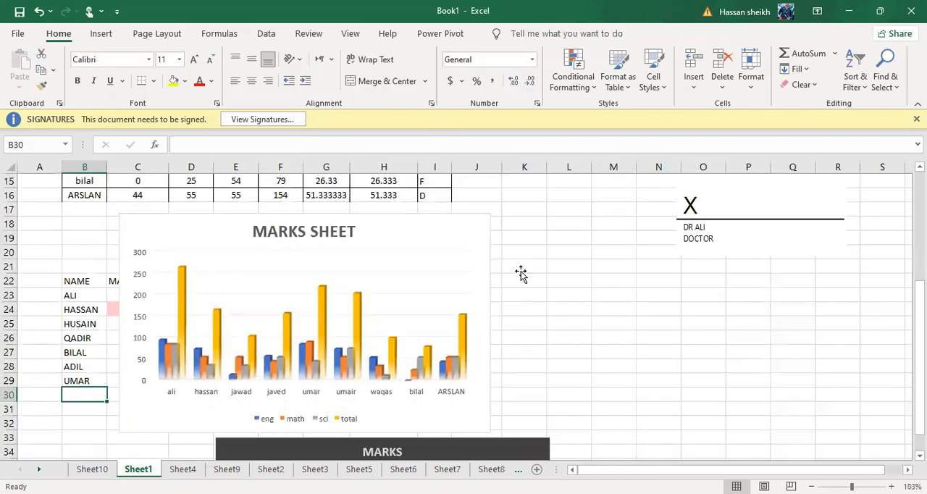
{"action": "left_click", "coordinate": [519, 271]}
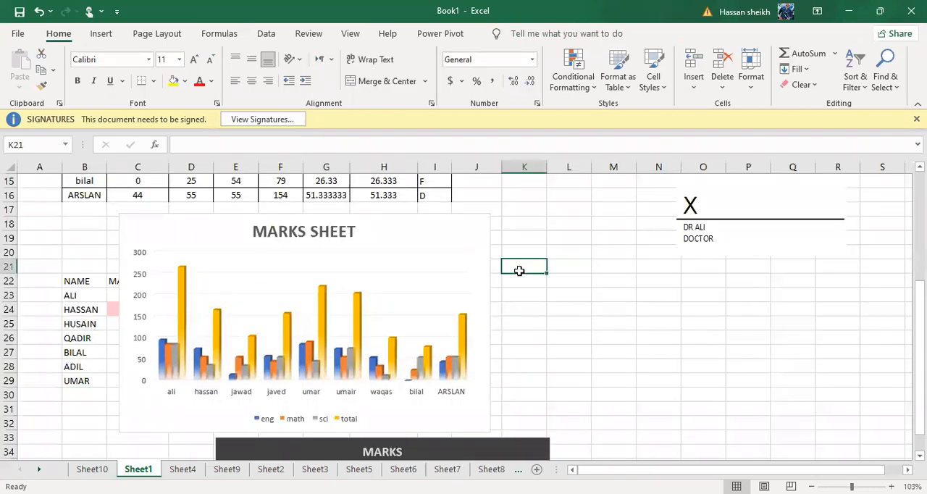
{"action": "left_click", "coordinate": [471, 268]}
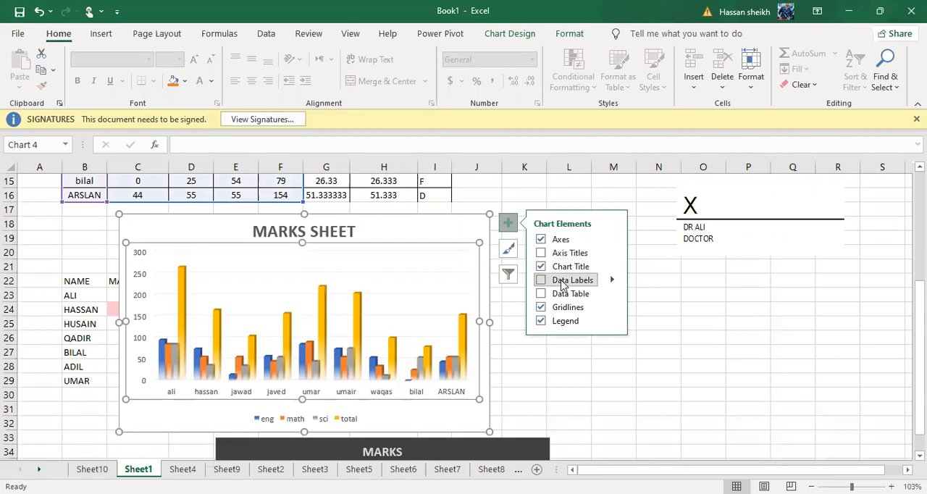
{"action": "left_click", "coordinate": [562, 284]}
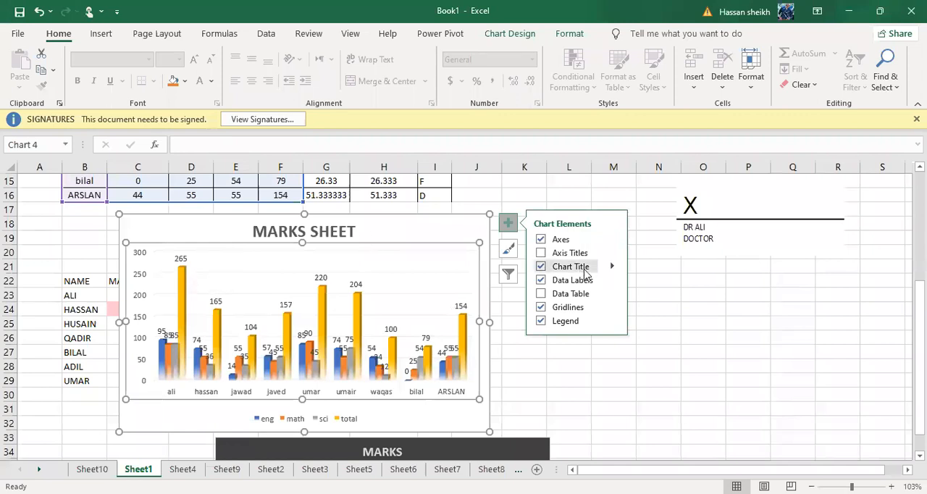
{"action": "left_click", "coordinate": [564, 283]}
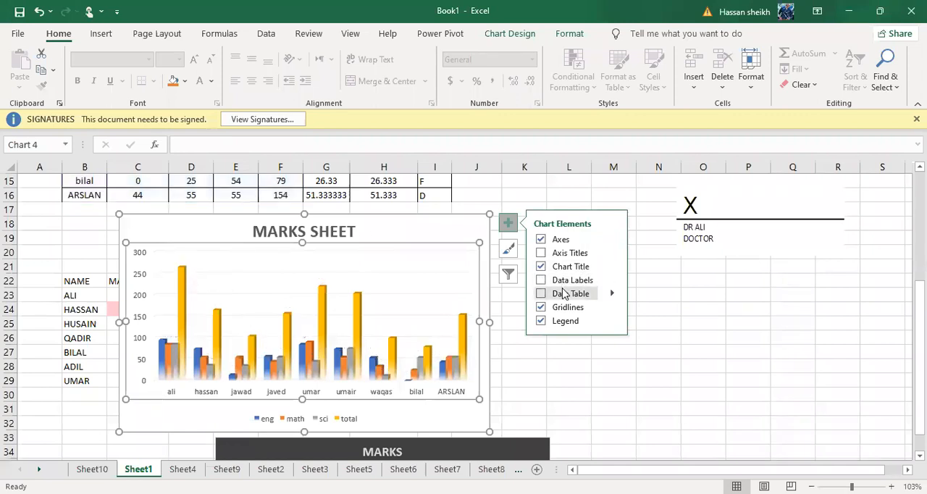
{"action": "left_click", "coordinate": [565, 293]}
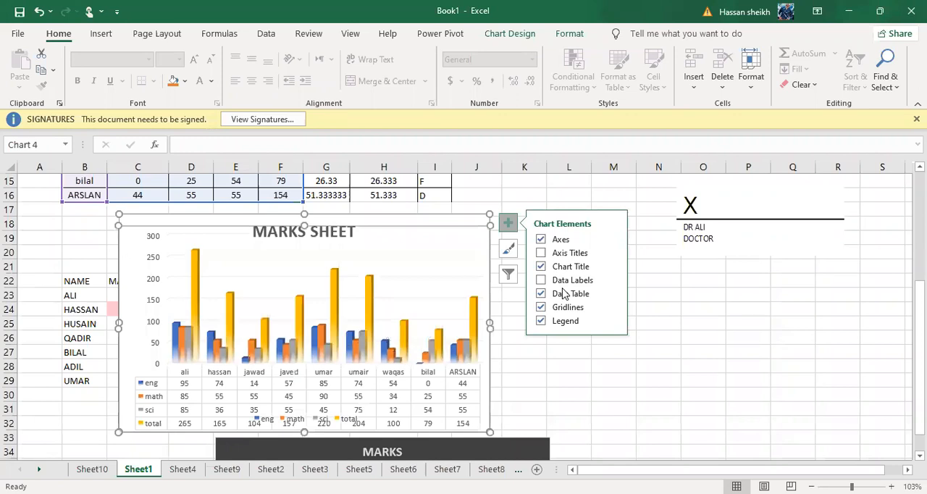
{"action": "left_click", "coordinate": [565, 293]}
Hide the marks sheet chart's gridlines, and remove and restore its legend.
{"action": "left_click", "coordinate": [557, 310]}
{"action": "left_click", "coordinate": [558, 309]}
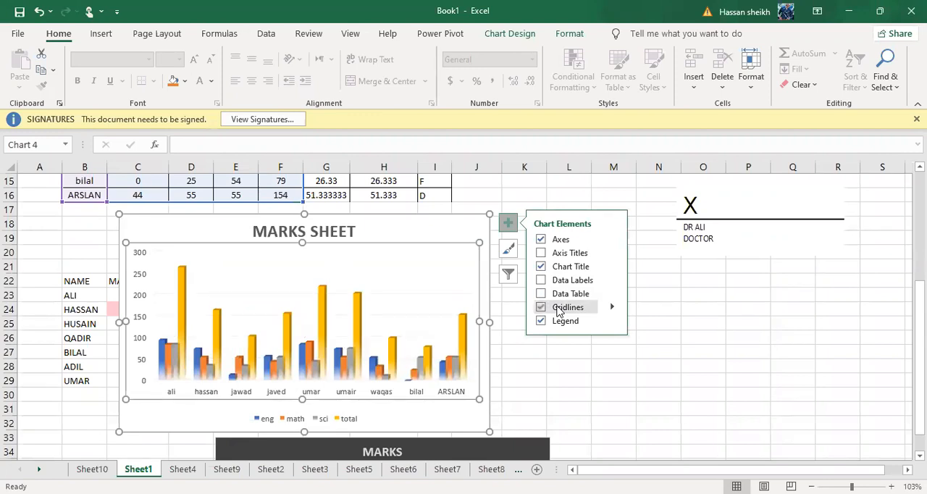
{"action": "left_click", "coordinate": [558, 309]}
{"action": "left_click", "coordinate": [577, 324]}
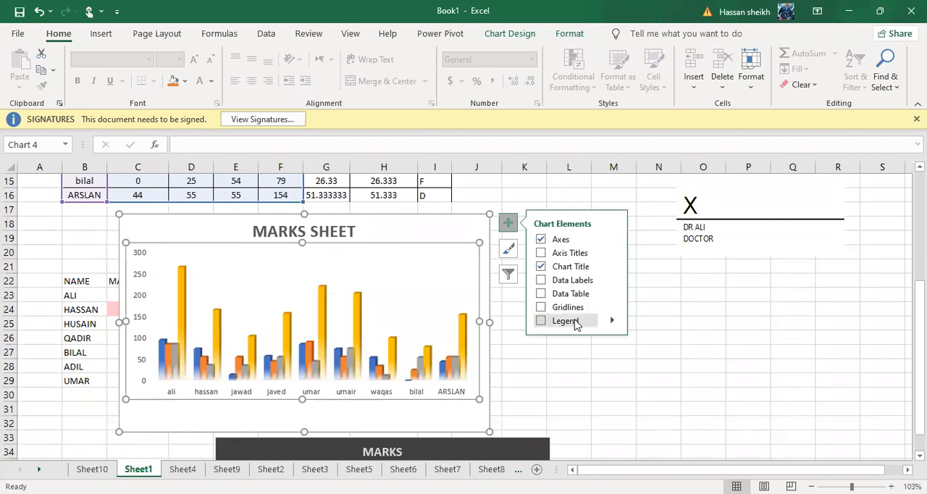
{"action": "left_click", "coordinate": [576, 324]}
{"action": "left_click", "coordinate": [576, 324]}
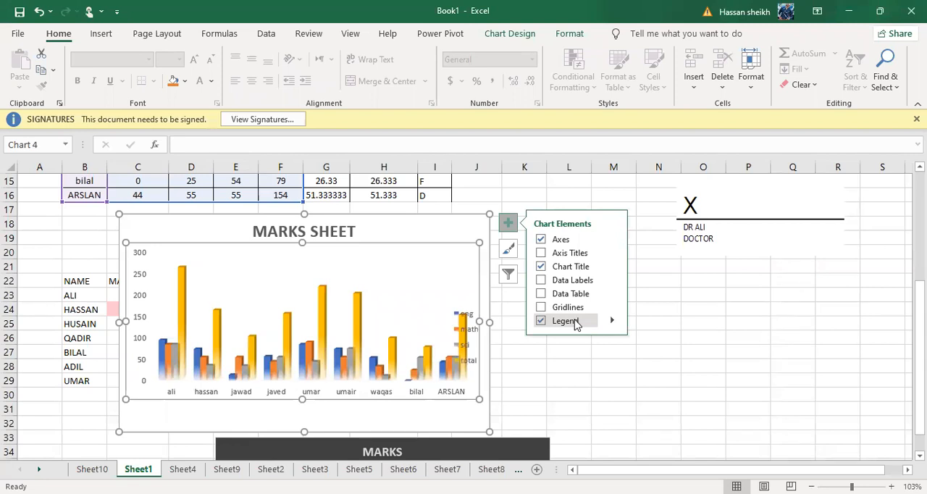
Apply the last preset chart style to the marks sheet chart.
{"action": "left_click", "coordinate": [514, 254]}
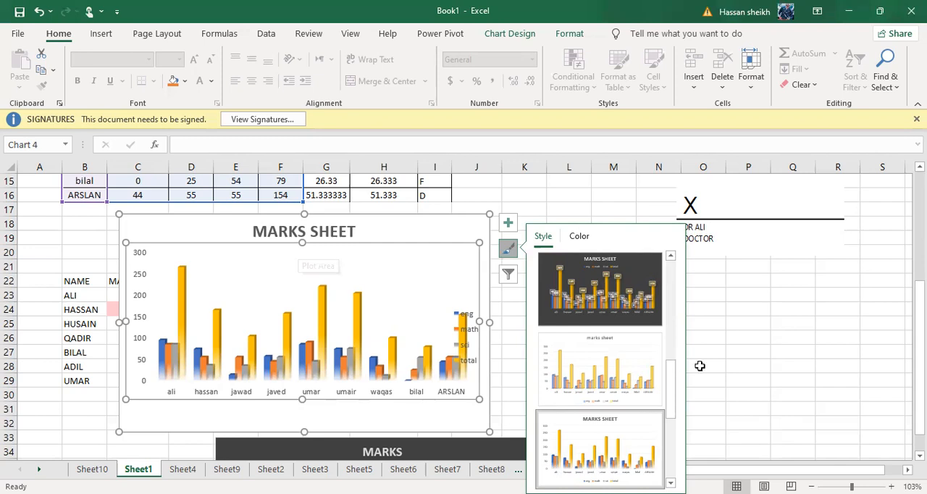
{"action": "left_click_drag", "start_coordinate": [669, 405], "coordinate": [697, 487]}
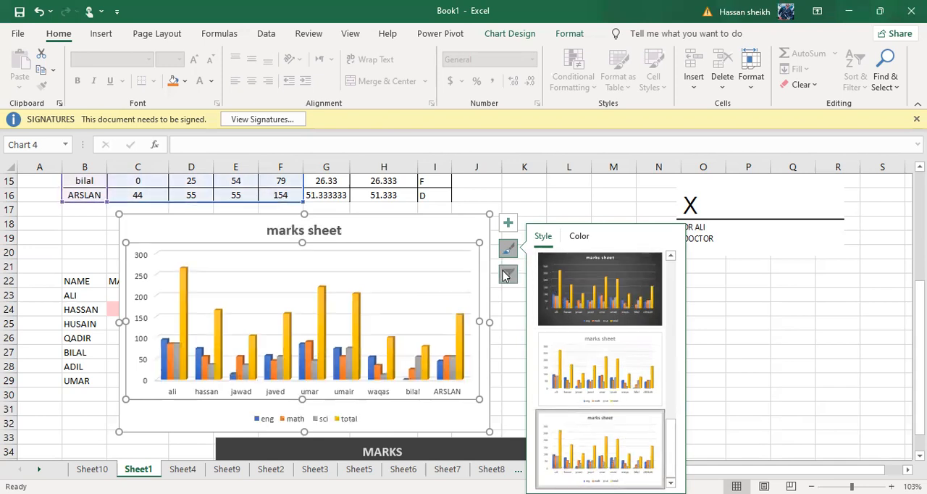
In the marks sheet chart's filter, try excluding the ali category and then the javed category, rechecking each one.
{"action": "left_click", "coordinate": [508, 274]}
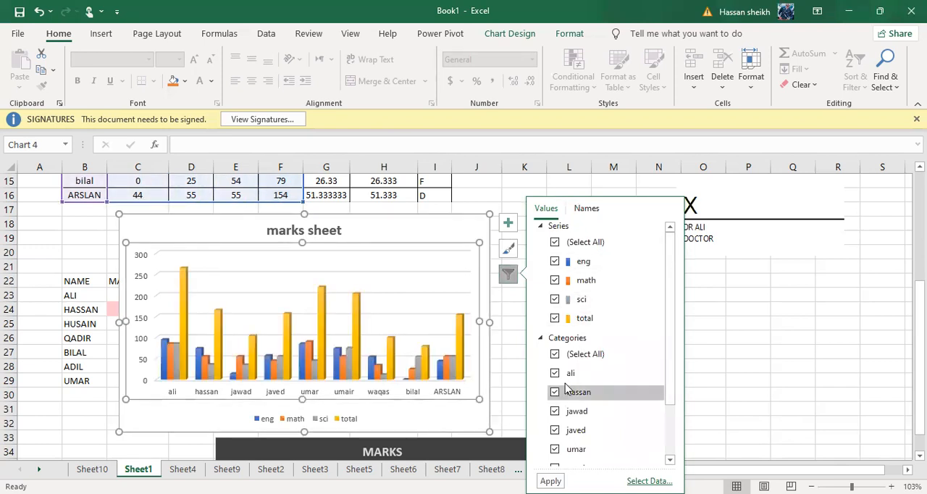
{"action": "left_click", "coordinate": [555, 374]}
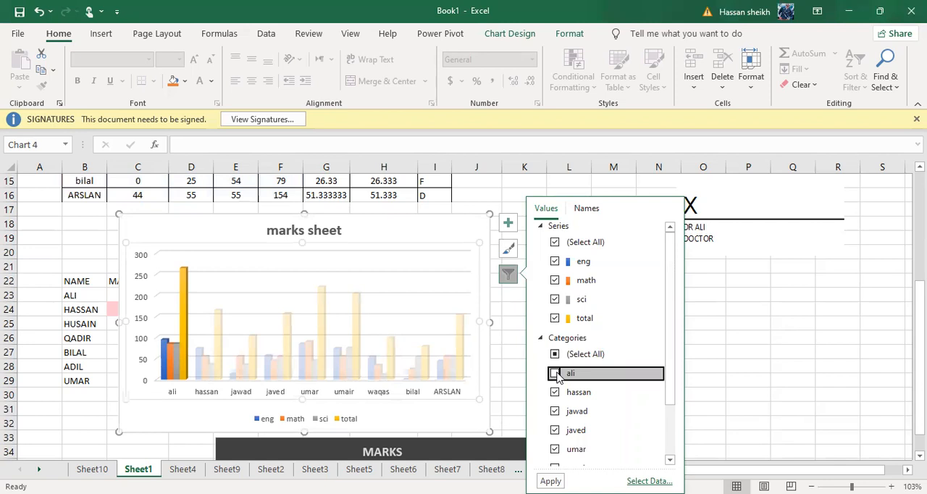
{"action": "left_click", "coordinate": [556, 374]}
{"action": "left_click", "coordinate": [558, 437]}
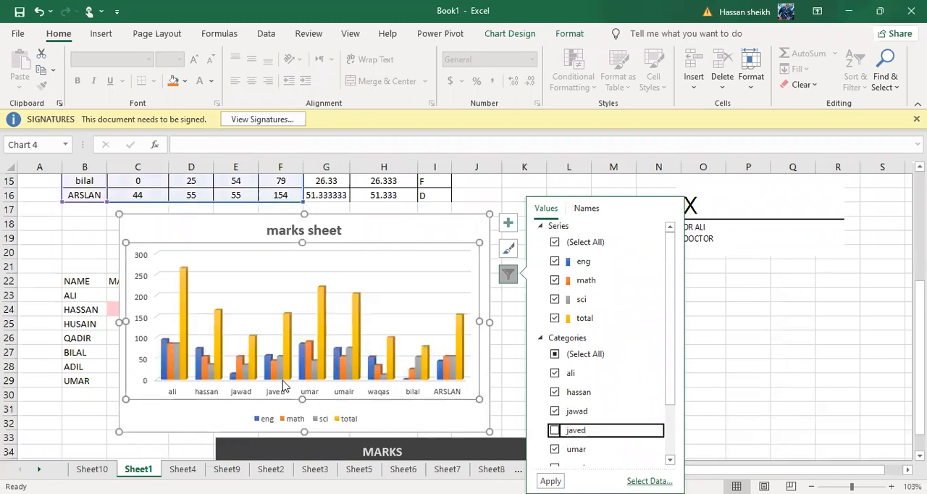
{"action": "left_click", "coordinate": [640, 433]}
Clear all category filters of the marks sheet chart and check only hassan, jawad and javed.
{"action": "left_click", "coordinate": [558, 355]}
{"action": "left_click", "coordinate": [555, 391]}
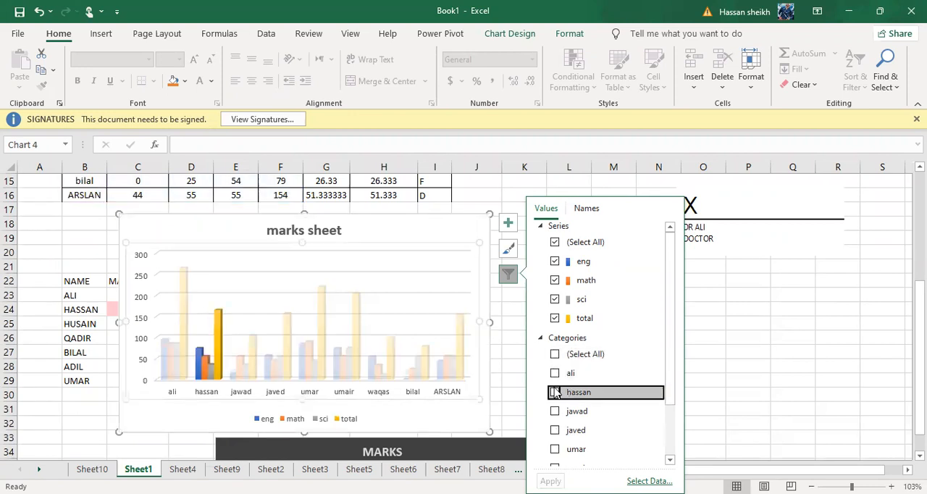
{"action": "left_click", "coordinate": [555, 411]}
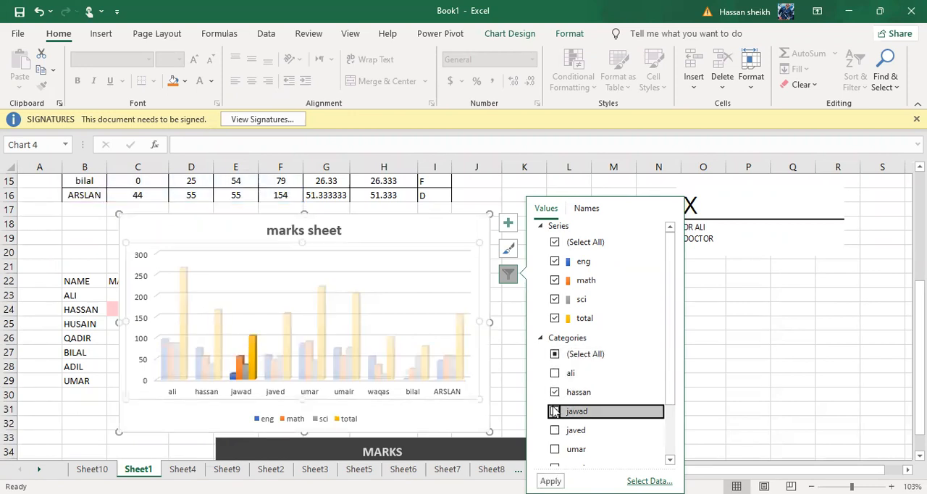
{"action": "left_click", "coordinate": [555, 431]}
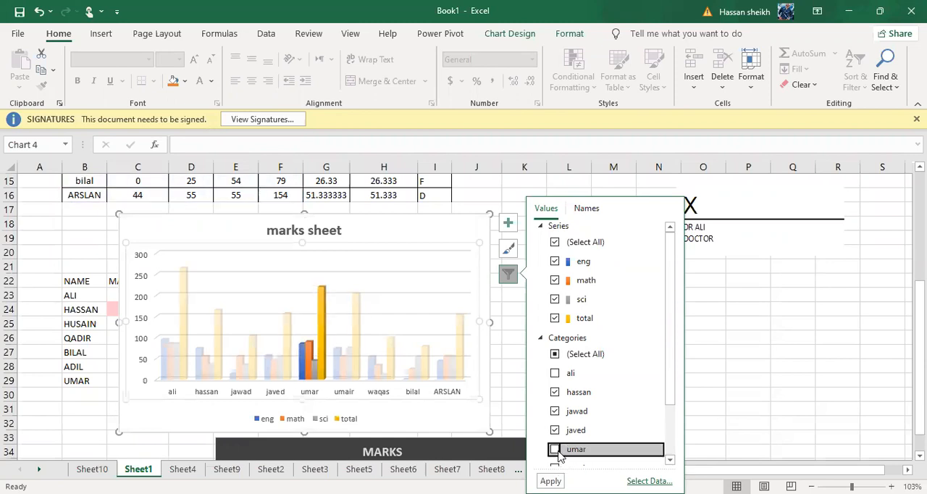
Reselect all categories in the chart filter and exclude only ali.
{"action": "left_click", "coordinate": [580, 355]}
{"action": "left_click", "coordinate": [582, 356]}
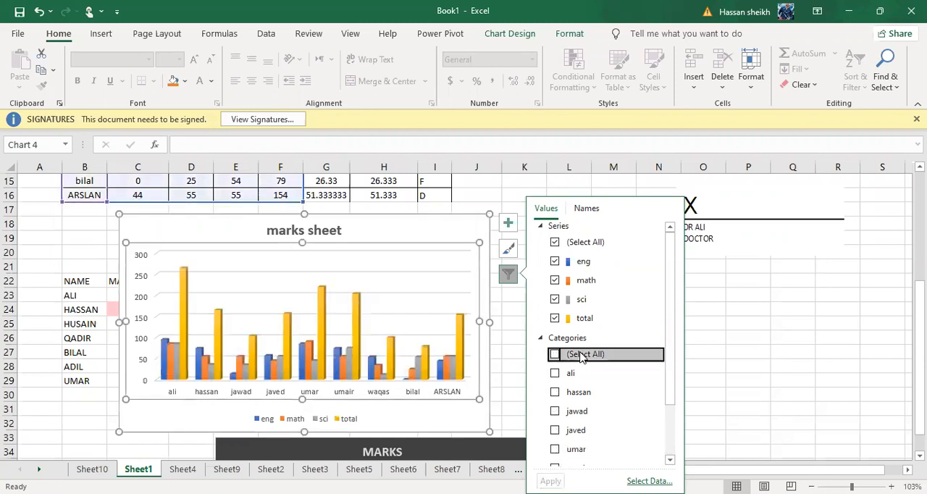
{"action": "left_click", "coordinate": [559, 356]}
{"action": "left_click", "coordinate": [555, 375]}
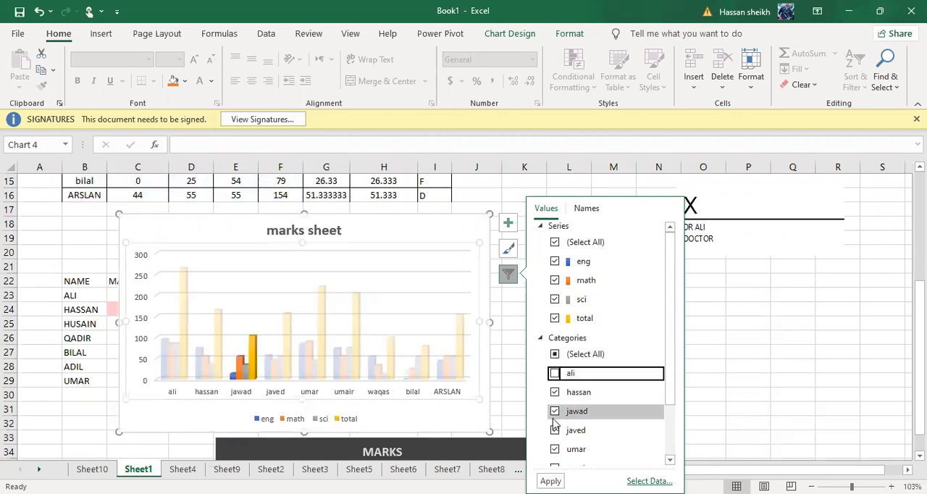
{"action": "scroll", "coordinate": [554, 426], "scroll_direction": "down", "scroll_amount": 2}
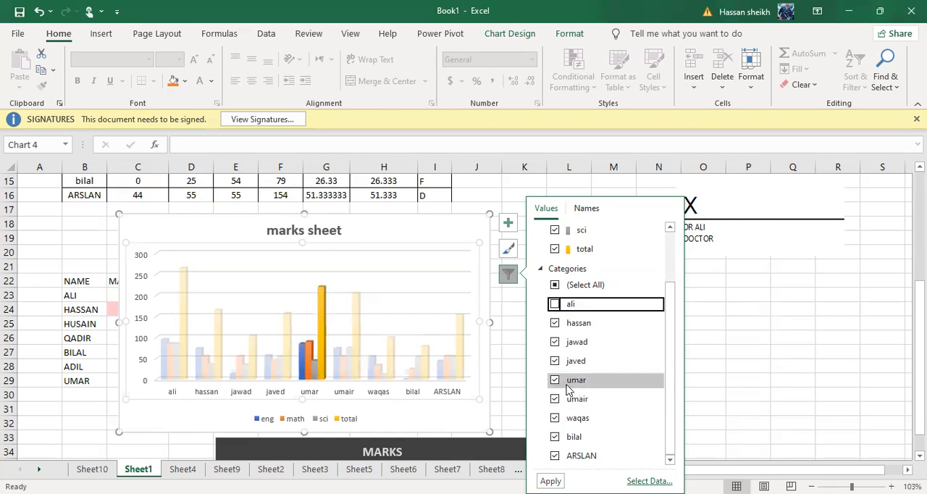
Try (None) as the chart's series names, switch back to Row 7, and close the filter without applying it.
{"action": "left_click", "coordinate": [582, 212]}
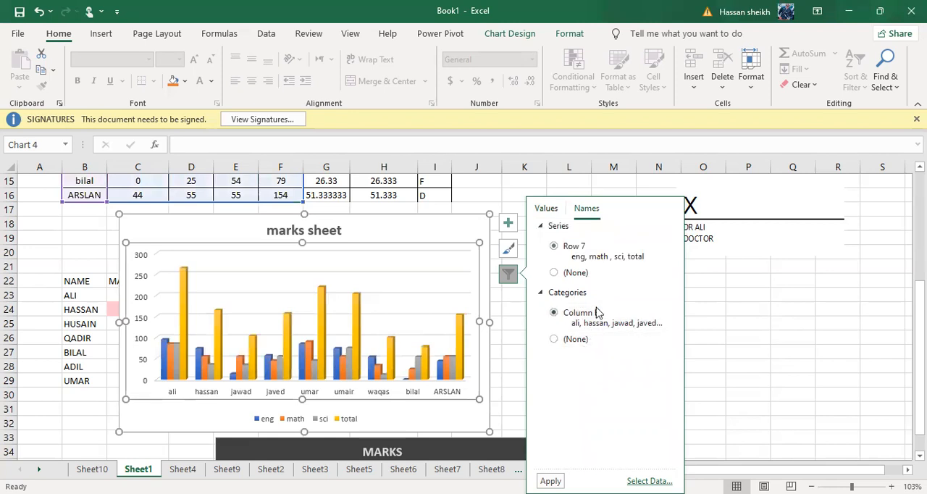
{"action": "left_click", "coordinate": [563, 282]}
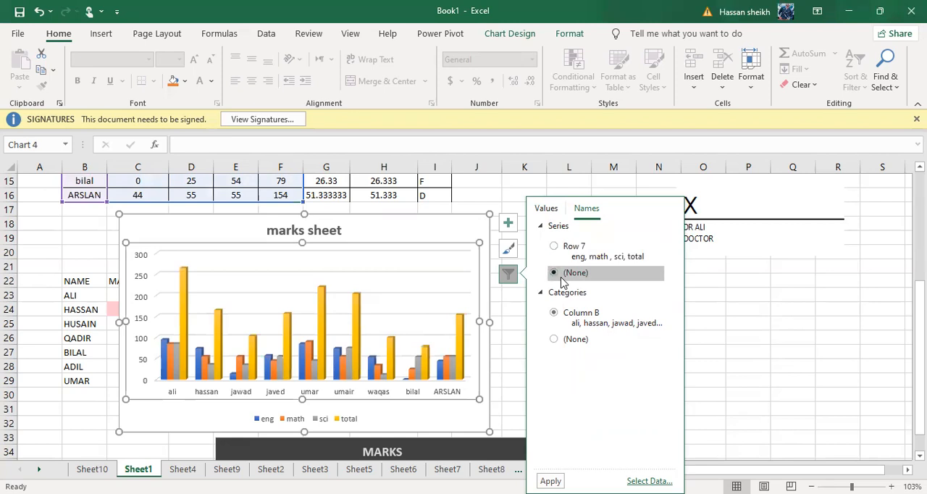
{"action": "left_click", "coordinate": [563, 260]}
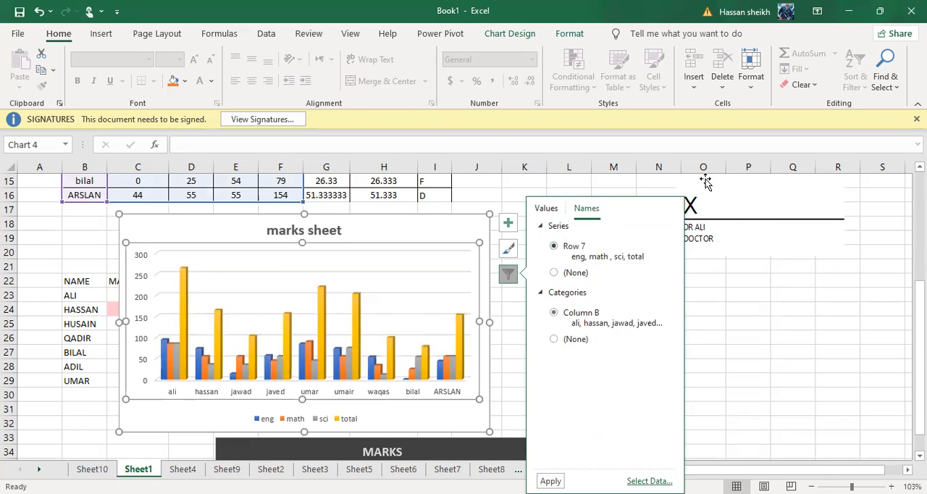
{"action": "left_click", "coordinate": [656, 349]}
{"action": "left_click", "coordinate": [656, 349]}
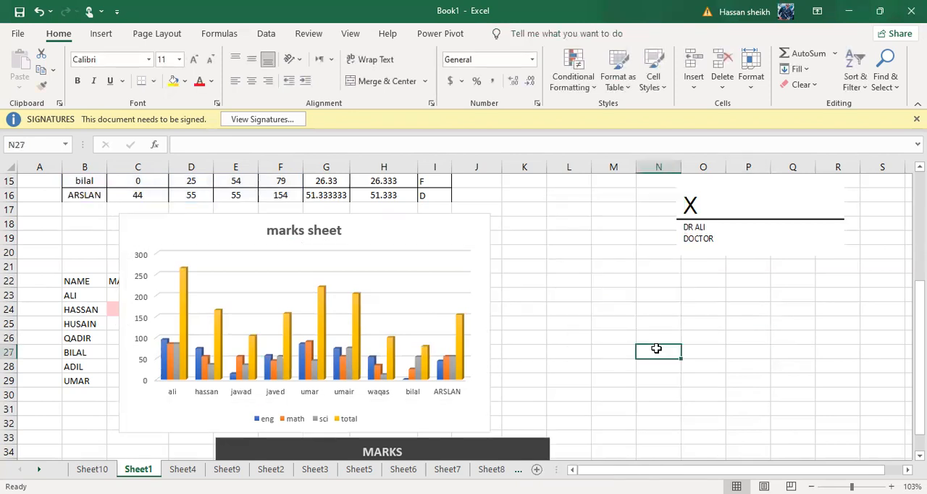
Move the marks sheet chart down the sheet below the dark MARKS chart, to about D56:K70.
{"action": "left_click", "coordinate": [425, 303]}
{"action": "left_click_drag", "start_coordinate": [373, 227], "coordinate": [406, 441]}
{"action": "scroll", "coordinate": [407, 443], "scroll_direction": "down", "scroll_amount": 4}
{"action": "scroll", "coordinate": [409, 435], "scroll_direction": "down", "scroll_amount": 3}
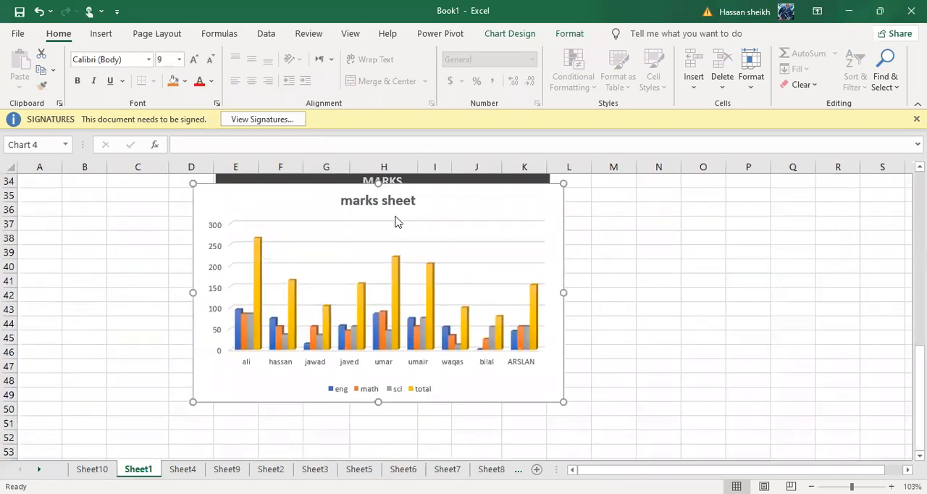
{"action": "left_click_drag", "start_coordinate": [387, 184], "coordinate": [408, 397]}
Change the marks sheet chart to a Stacked Line with Markers chart.
{"action": "left_click", "coordinate": [395, 293]}
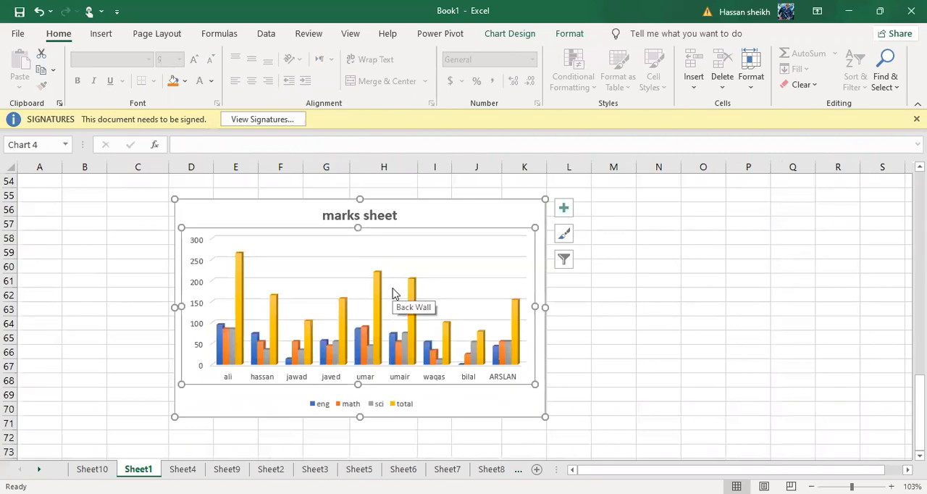
{"action": "double_click", "coordinate": [333, 241]}
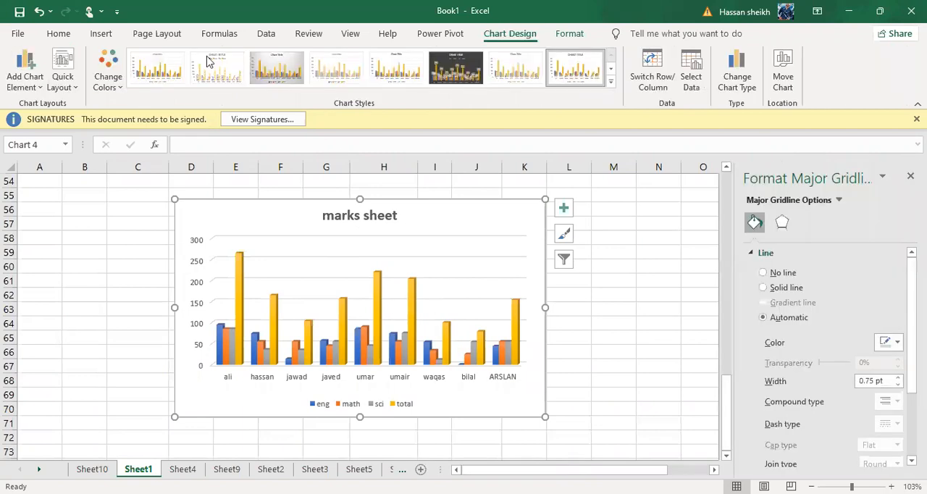
{"action": "left_click", "coordinate": [102, 34]}
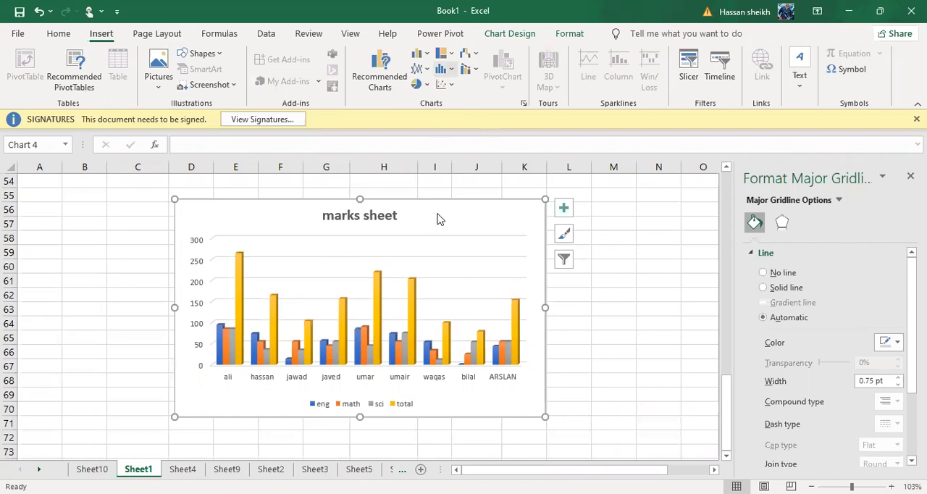
{"action": "left_click", "coordinate": [421, 69]}
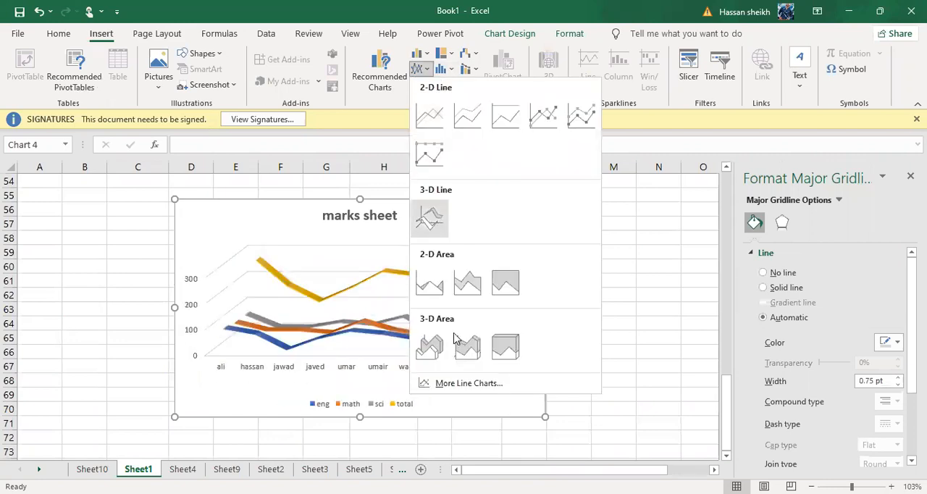
{"action": "left_click", "coordinate": [587, 121]}
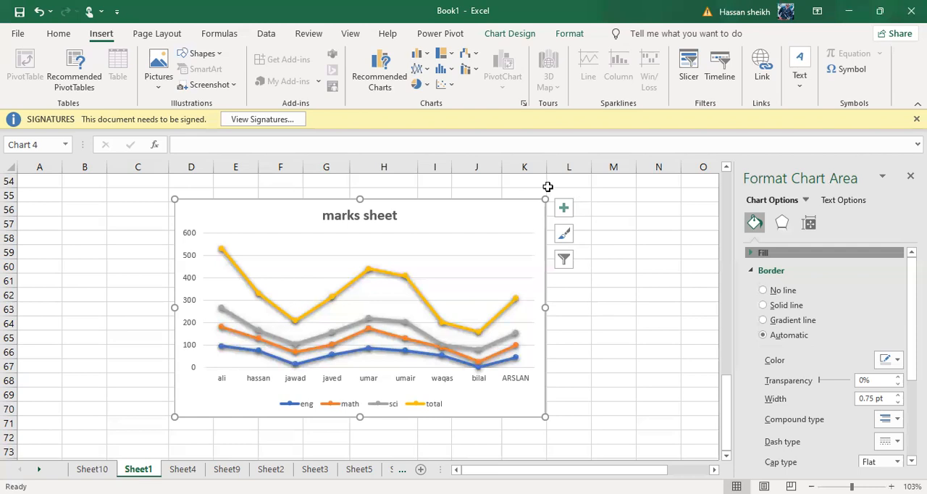
Try the 3-D Pie type on the marks sheet chart, with its sci series selected.
{"action": "left_click", "coordinate": [520, 236]}
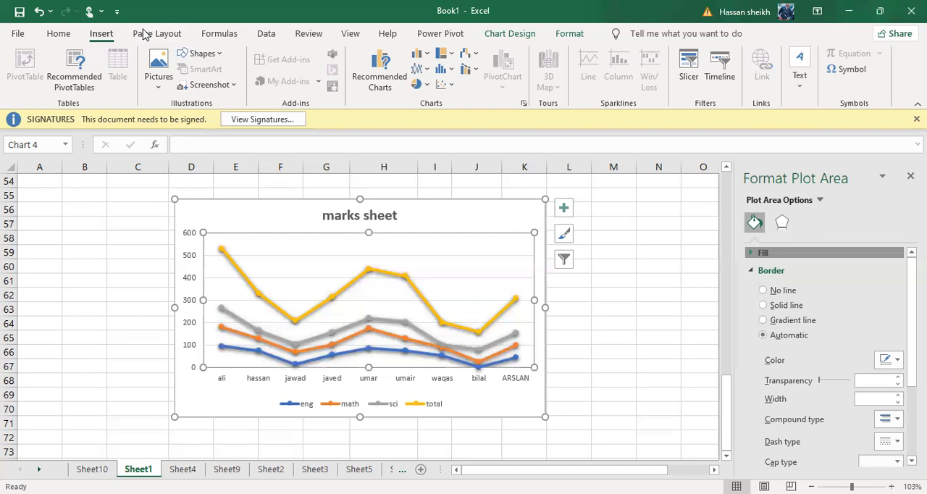
{"action": "left_click", "coordinate": [382, 321]}
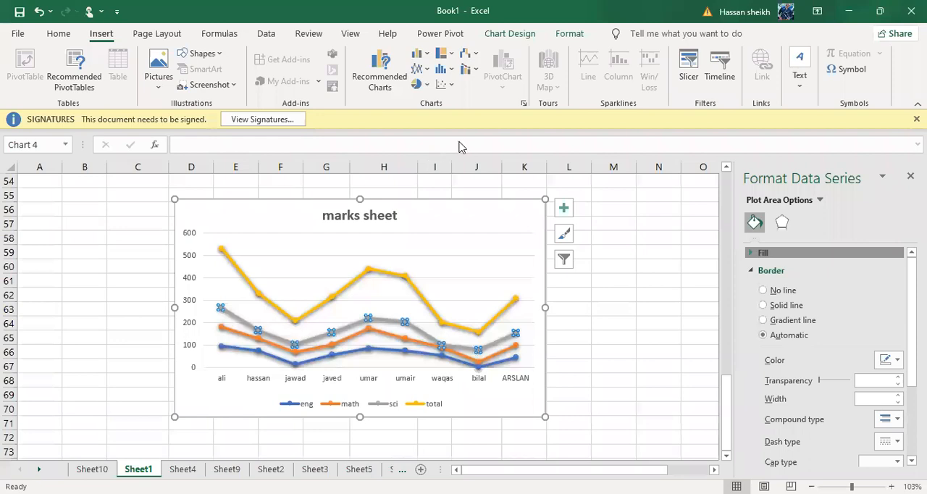
{"action": "left_click", "coordinate": [421, 85]}
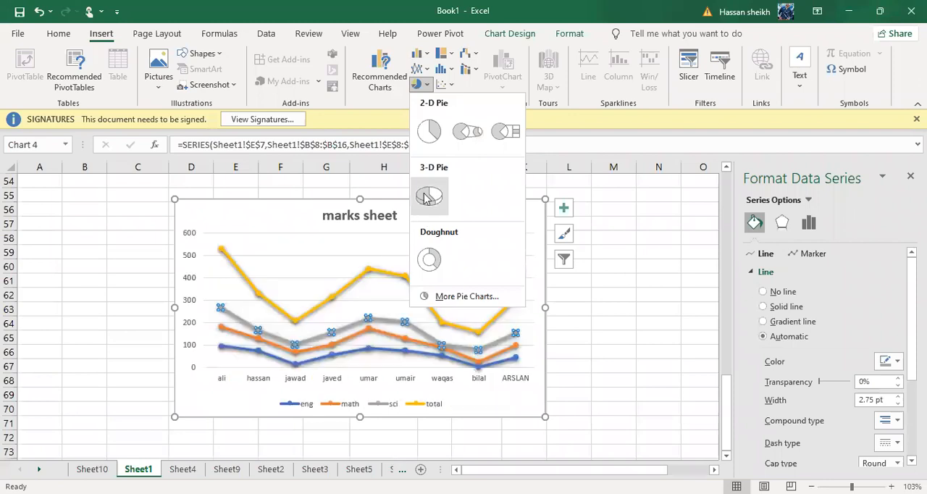
{"action": "left_click", "coordinate": [426, 199]}
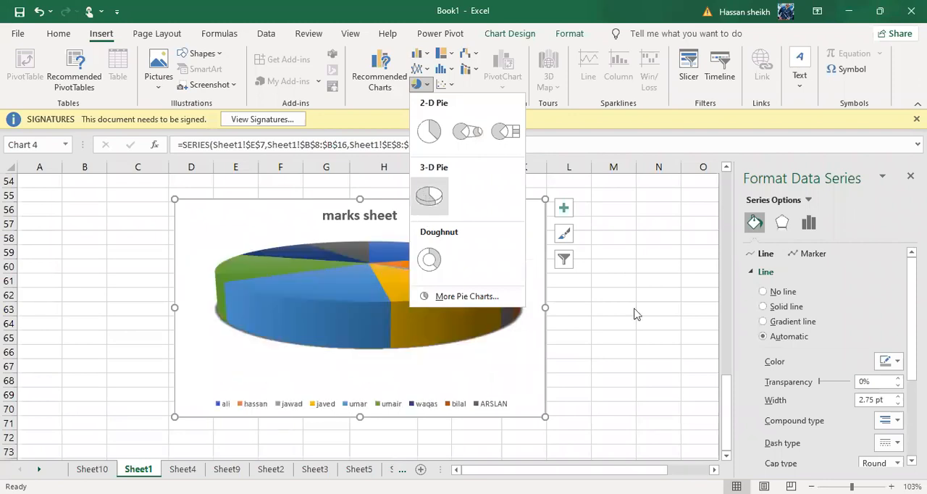
{"action": "key", "text": "Escape"}
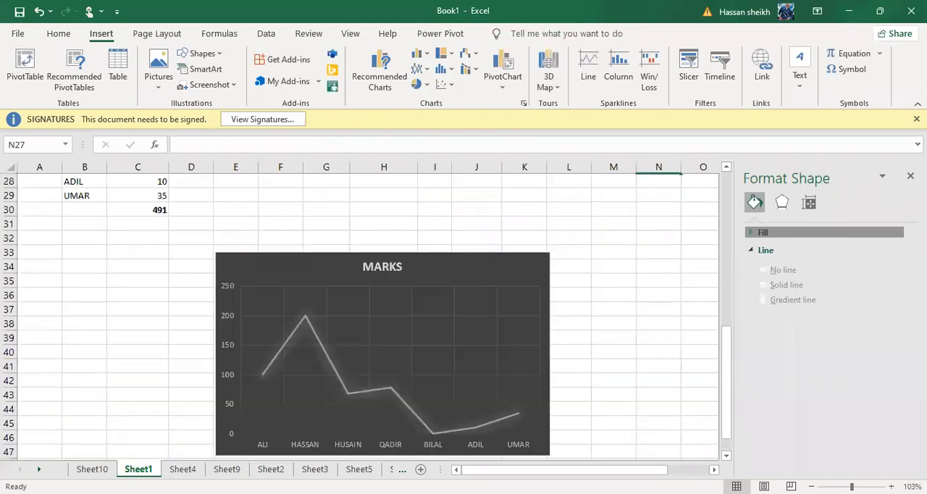
Clear the grade criteria cells in K7:N14 and delete the signature line picture beside the marks table.
{"action": "left_click", "coordinate": [495, 353]}
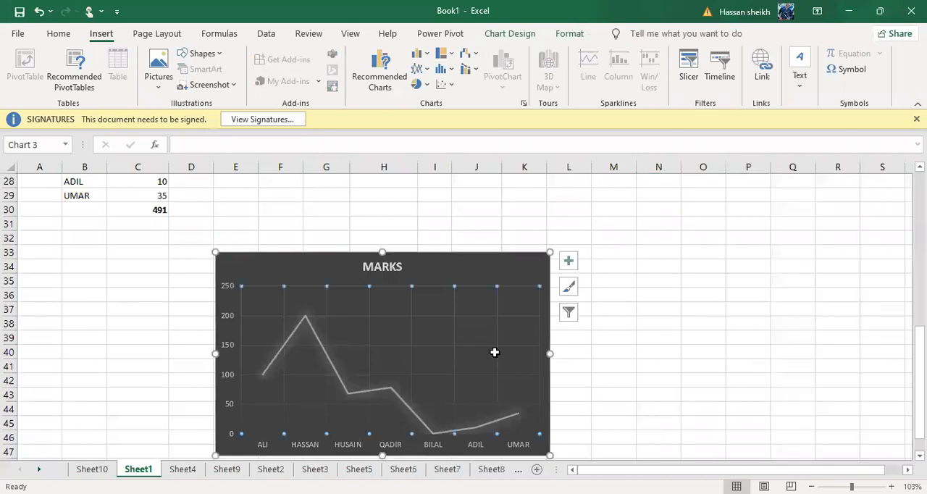
{"action": "key", "text": "Escape"}
{"action": "scroll", "coordinate": [495, 353], "scroll_direction": "up", "scroll_amount": 9}
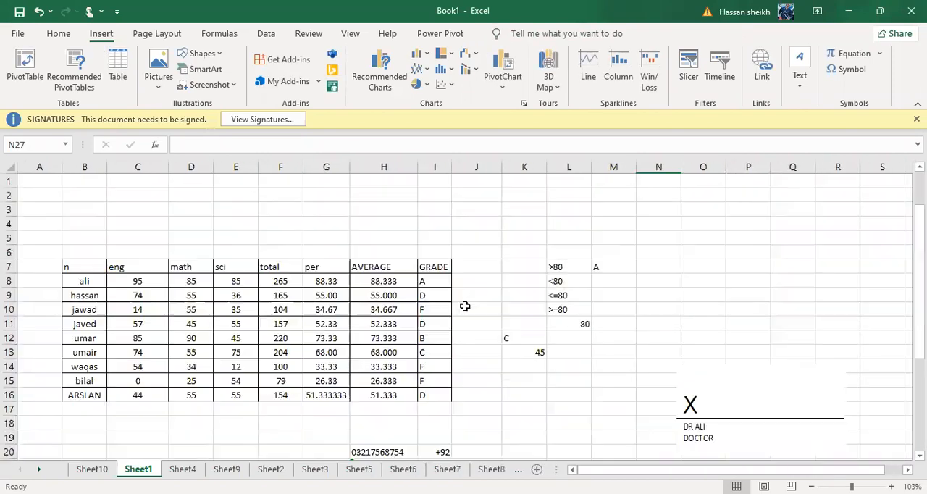
{"action": "left_click_drag", "start_coordinate": [524, 266], "coordinate": [659, 366]}
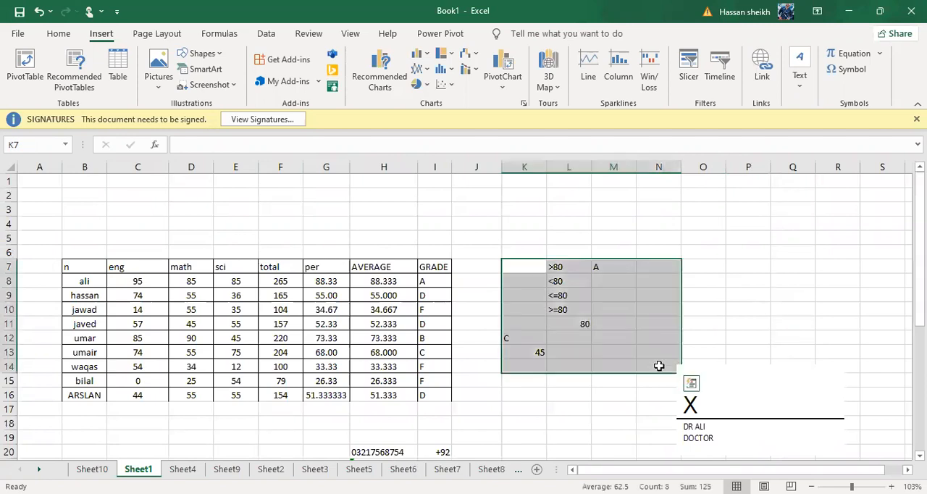
{"action": "left_click", "coordinate": [757, 421]}
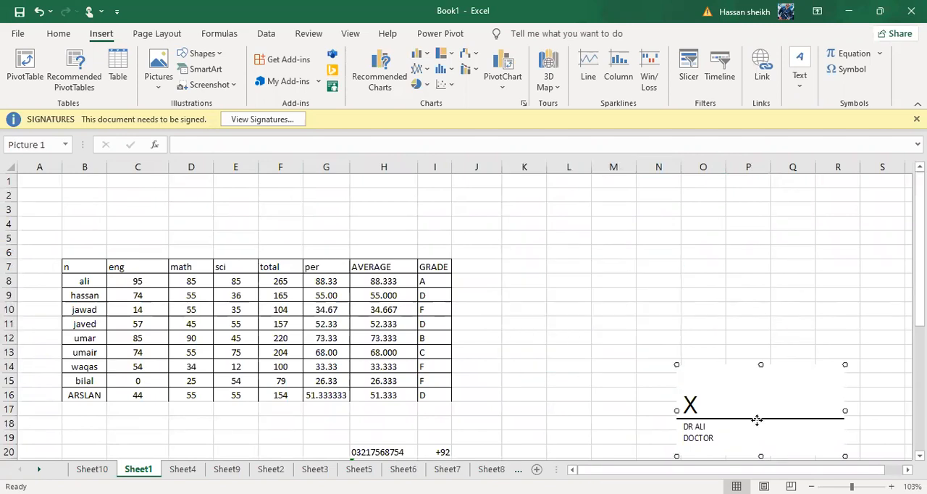
{"action": "key", "text": "Delete"}
{"action": "left_click", "coordinate": [757, 420]}
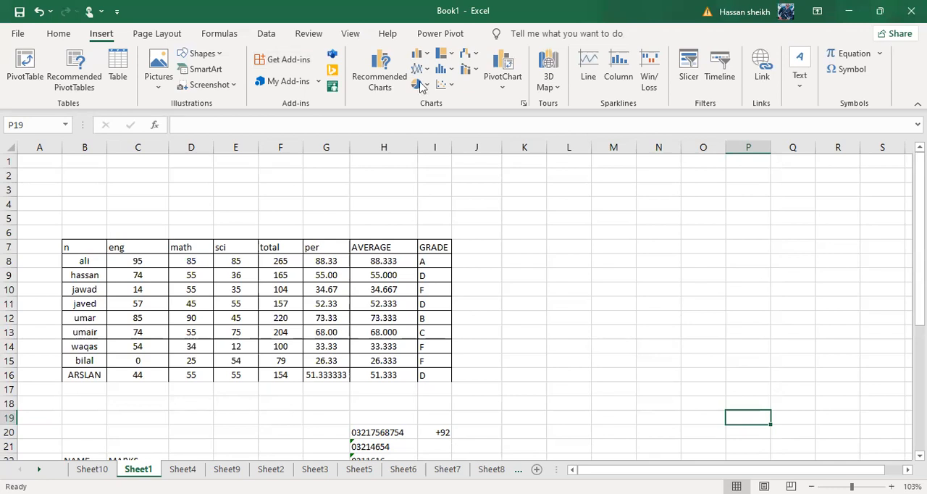
Select the whole marks table B7:I16, browse the recommended and full chart lists, and insert a chart from the Pie category.
{"action": "mouse_move", "coordinate": [70, 256]}
{"action": "left_mouse_down"}
{"action": "mouse_move", "coordinate": [304, 336]}
{"action": "mouse_move", "coordinate": [263, 358]}
{"action": "mouse_move", "coordinate": [268, 373]}
{"action": "mouse_move", "coordinate": [351, 290]}
{"action": "left_mouse_up"}
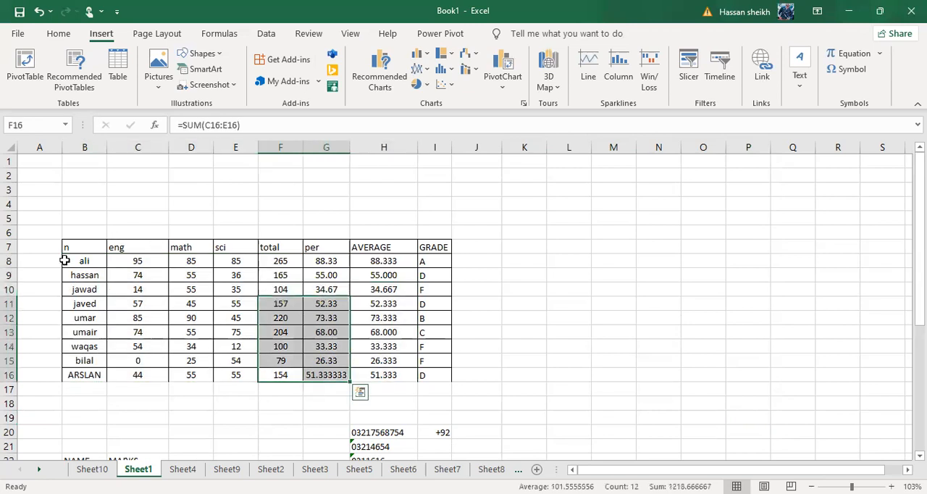
{"action": "left_click_drag", "start_coordinate": [410, 380], "coordinate": [428, 381]}
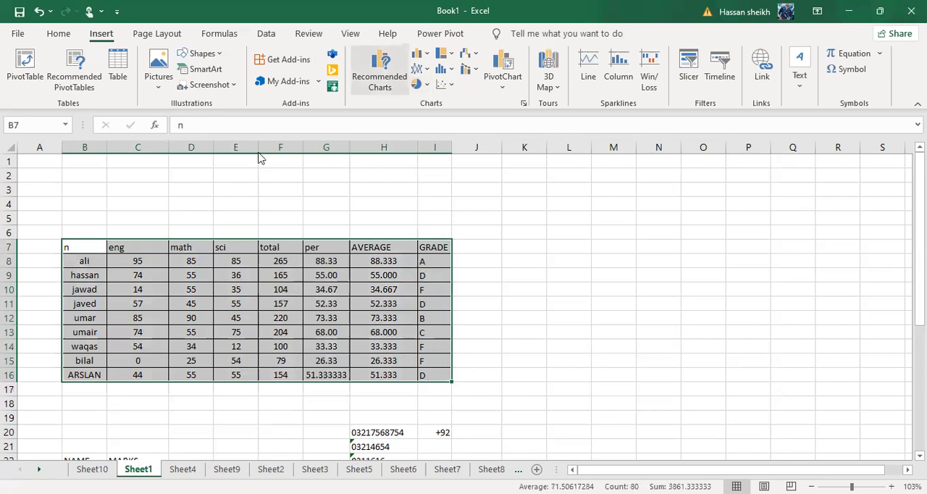
{"action": "left_click", "coordinate": [365, 76]}
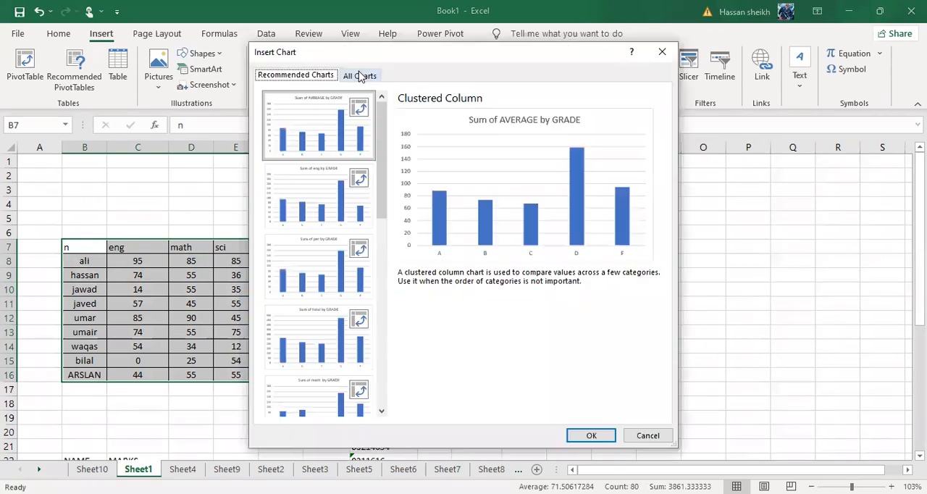
{"action": "left_click", "coordinate": [313, 248]}
{"action": "left_click", "coordinate": [305, 212]}
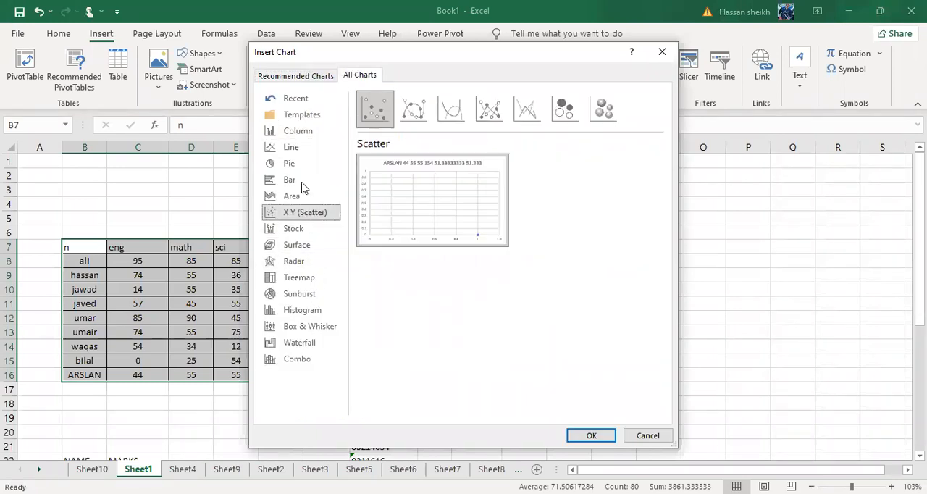
{"action": "left_click", "coordinate": [303, 182]}
{"action": "left_click", "coordinate": [303, 165]}
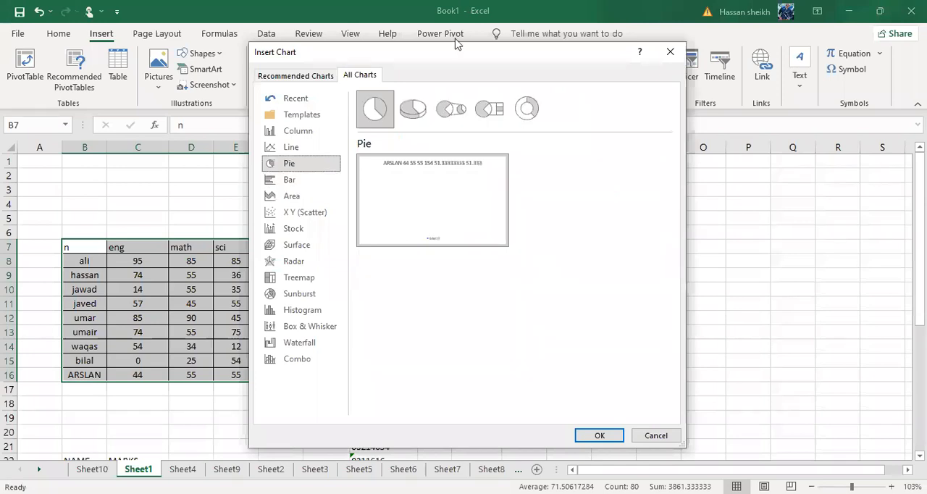
{"action": "left_click", "coordinate": [413, 109]}
{"action": "key", "text": "Right"}
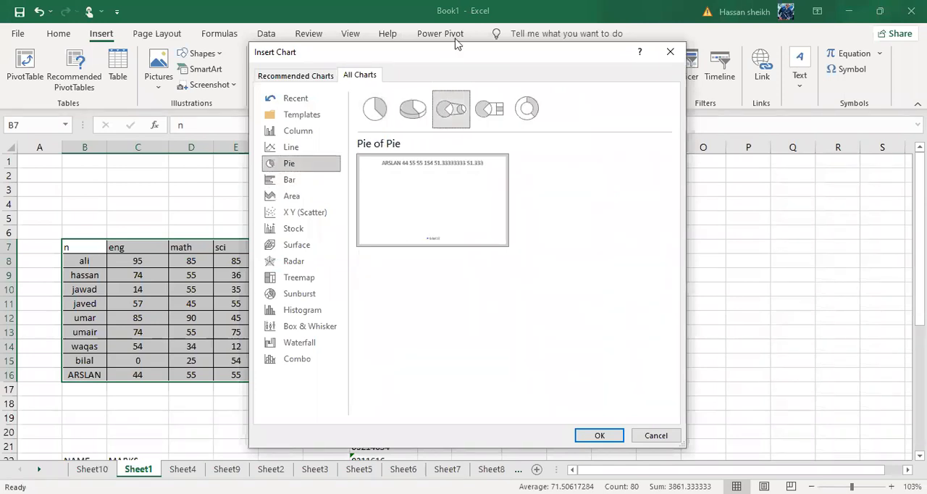
{"action": "key", "text": "Right"}
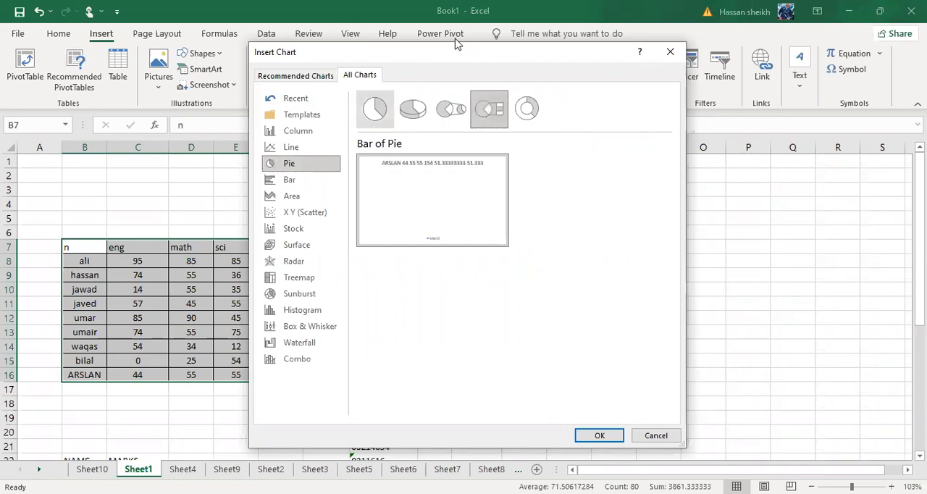
{"action": "left_click", "coordinate": [596, 436]}
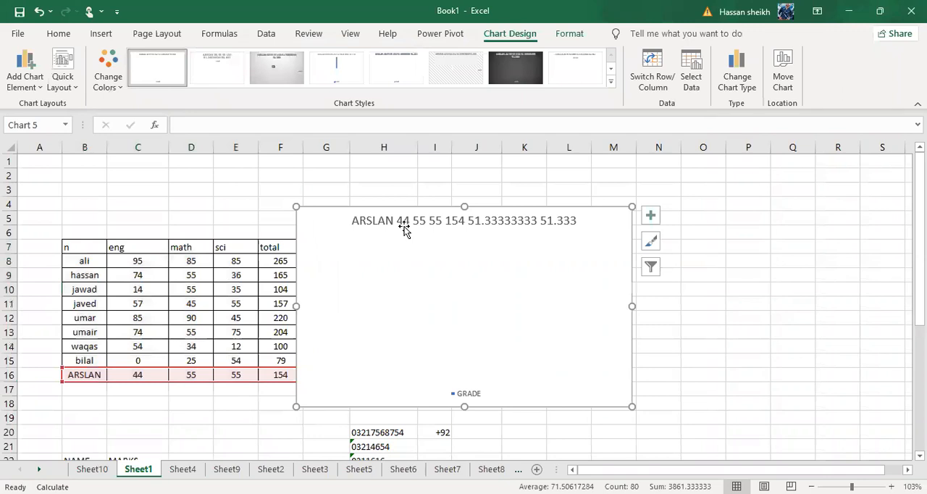
Delete the empty pie chart lying over the marks table.
{"action": "left_click", "coordinate": [404, 227]}
{"action": "left_click", "coordinate": [404, 227]}
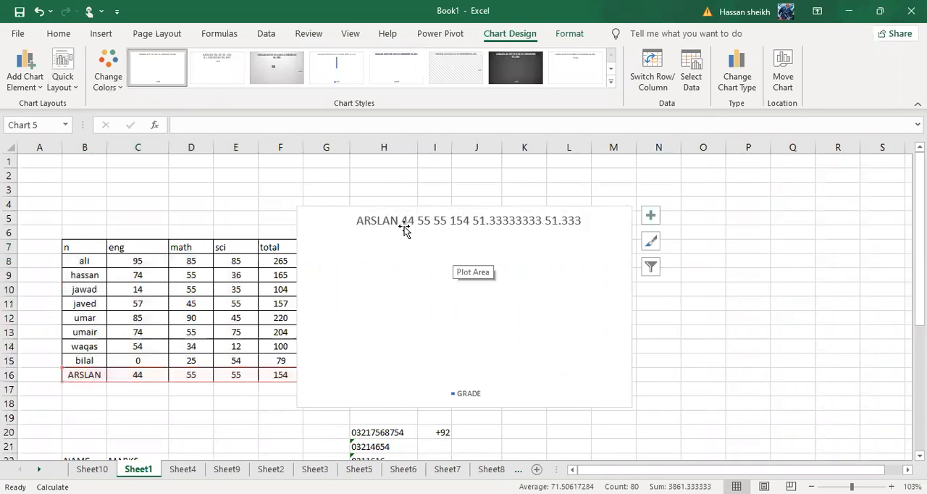
{"action": "key", "text": "Delete"}
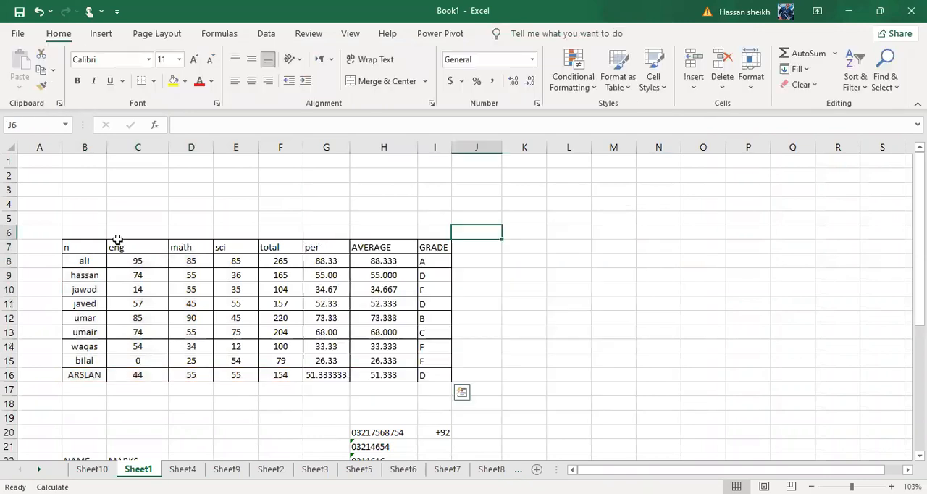
Insert a 2-D Pie chart from B7:F16 and apply the chart style with the diagonally hatched background.
{"action": "left_click_drag", "start_coordinate": [70, 245], "coordinate": [281, 373]}
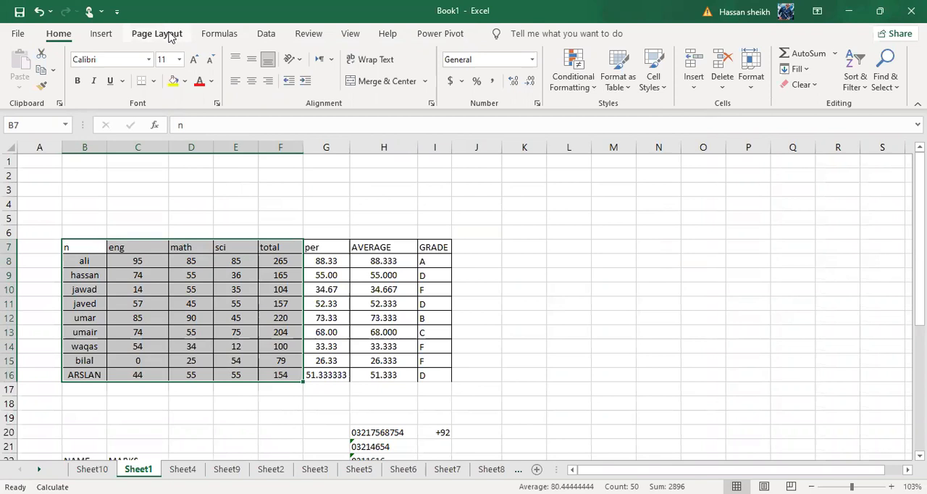
{"action": "left_click", "coordinate": [170, 35]}
{"action": "left_click", "coordinate": [106, 36]}
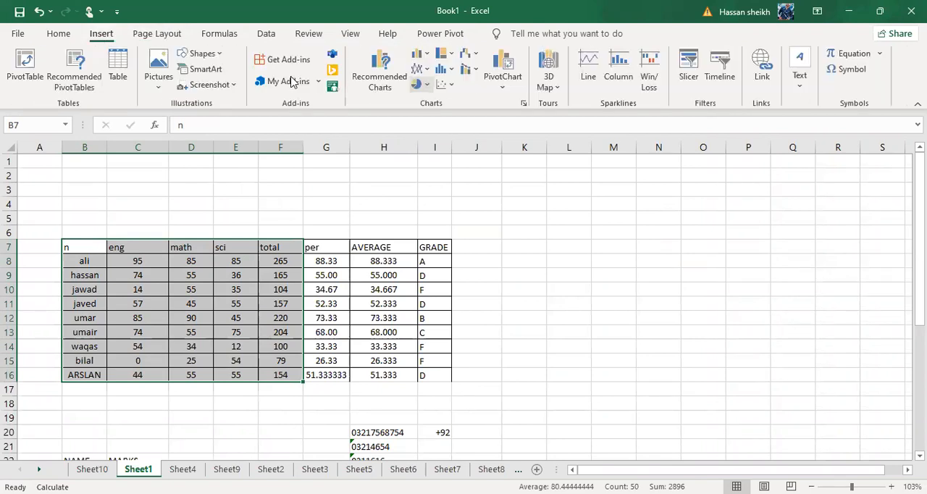
{"action": "left_click", "coordinate": [418, 84]}
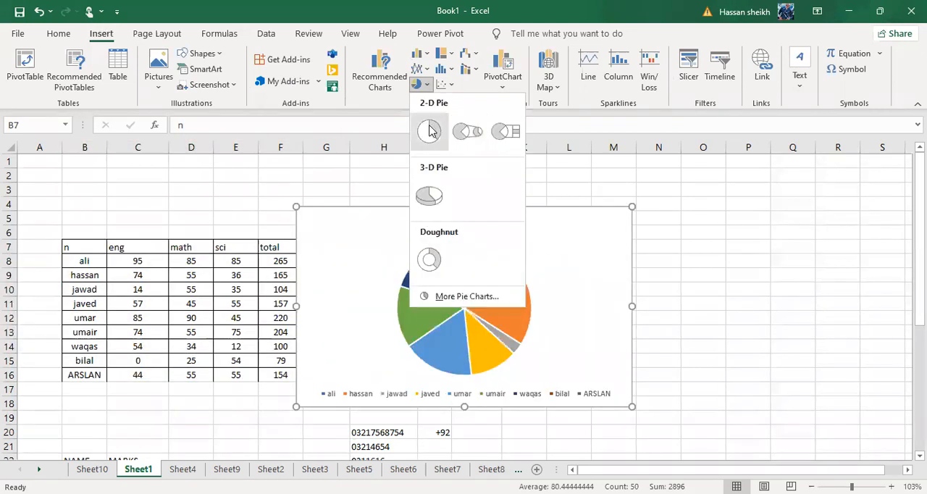
{"action": "left_click", "coordinate": [429, 130]}
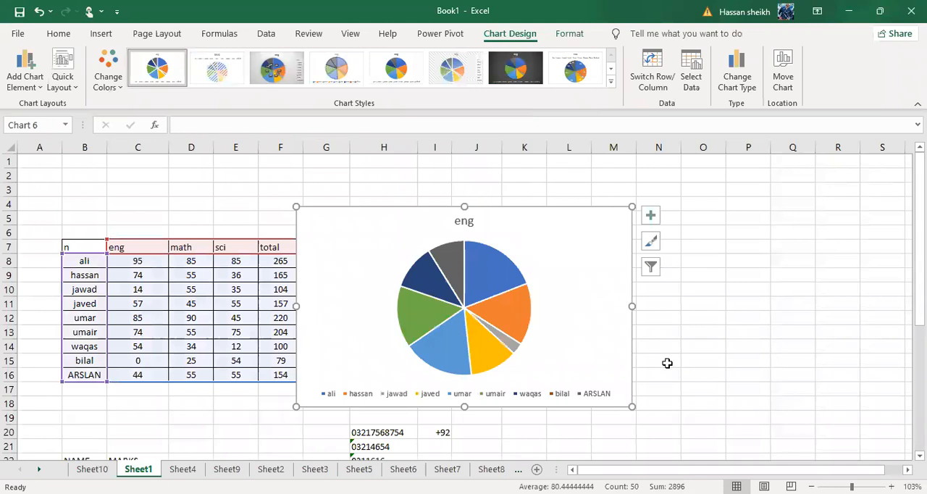
{"action": "left_click", "coordinate": [455, 68]}
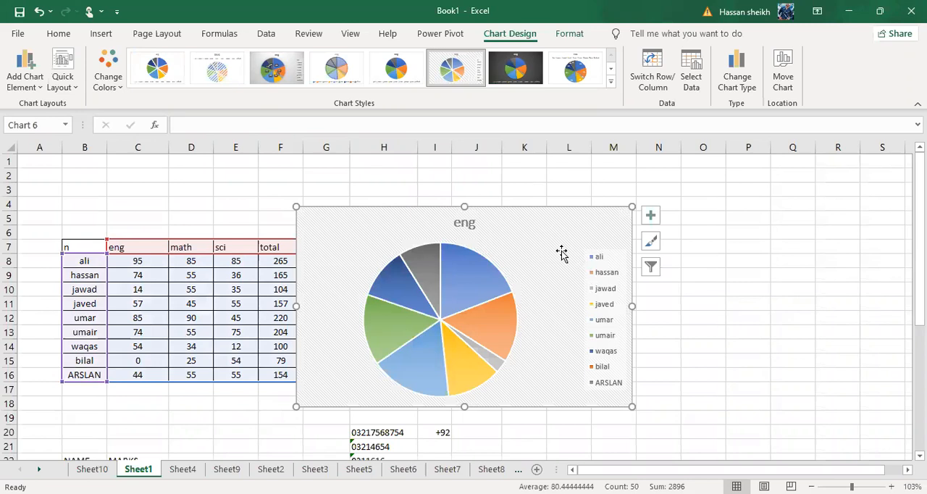
In the pie chart's filter values, try the math series, return to eng, and exclude the first student from the categories.
{"action": "left_click", "coordinate": [653, 249]}
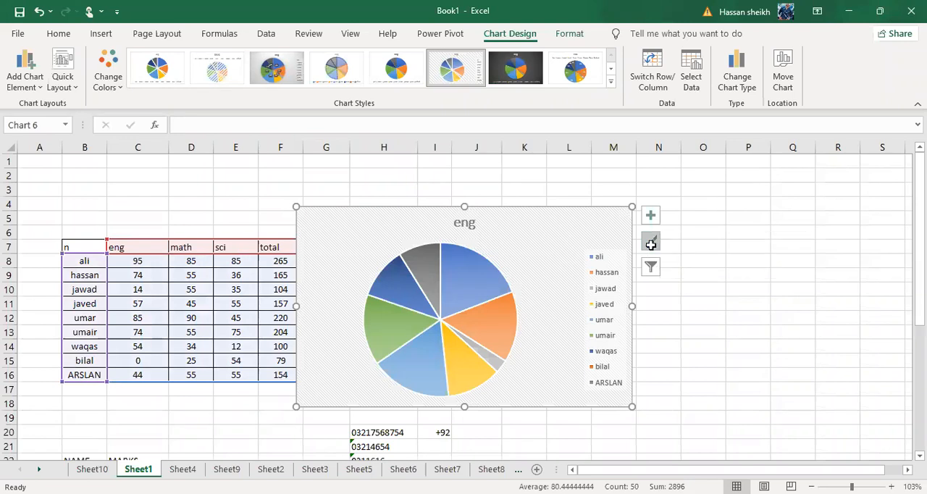
{"action": "left_click", "coordinate": [699, 265]}
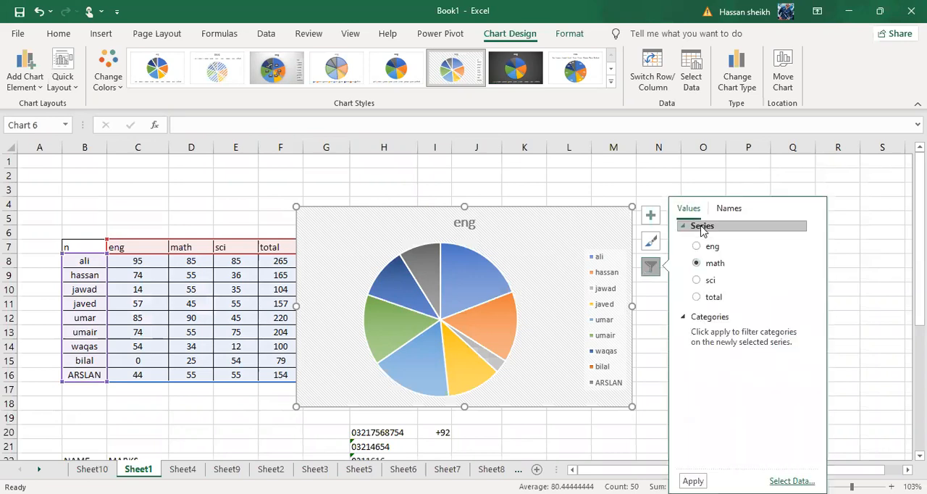
{"action": "left_click", "coordinate": [704, 247]}
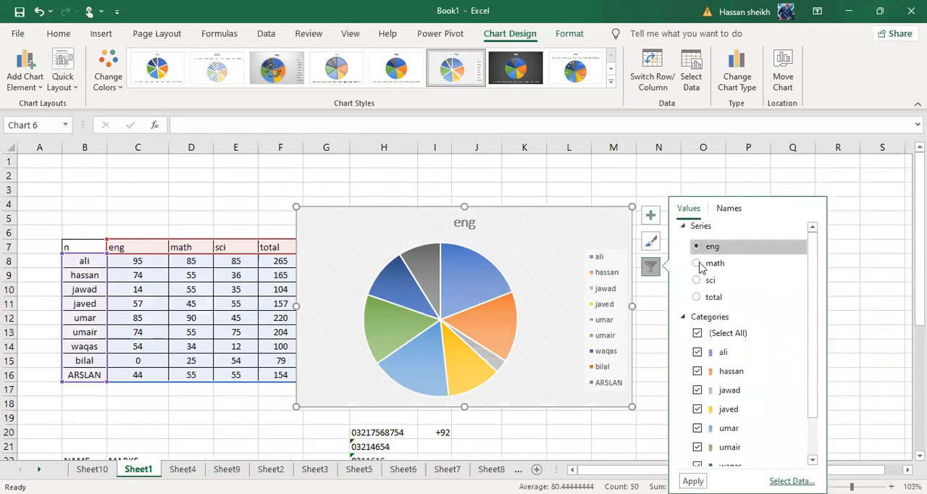
{"action": "left_click", "coordinate": [701, 370]}
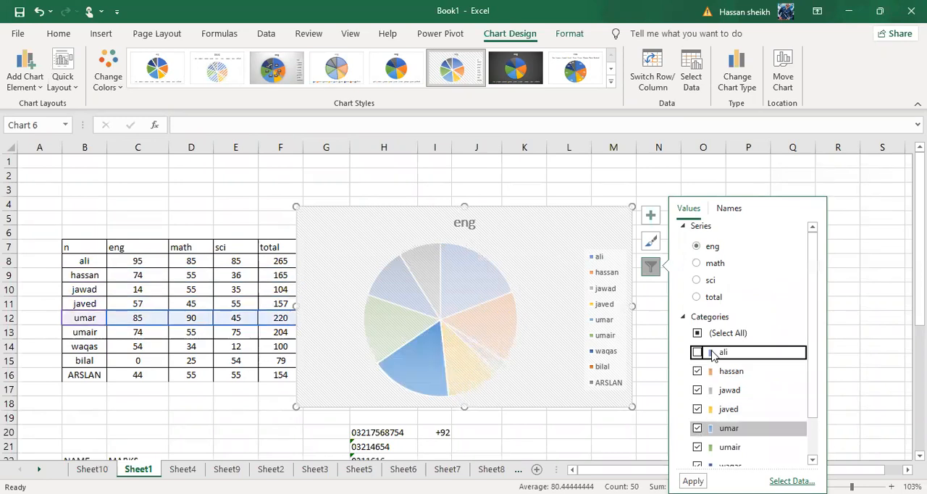
Browse the math, total, sci and eng series in the chart filter, and view the name sources for series and categories.
{"action": "left_click", "coordinate": [696, 265]}
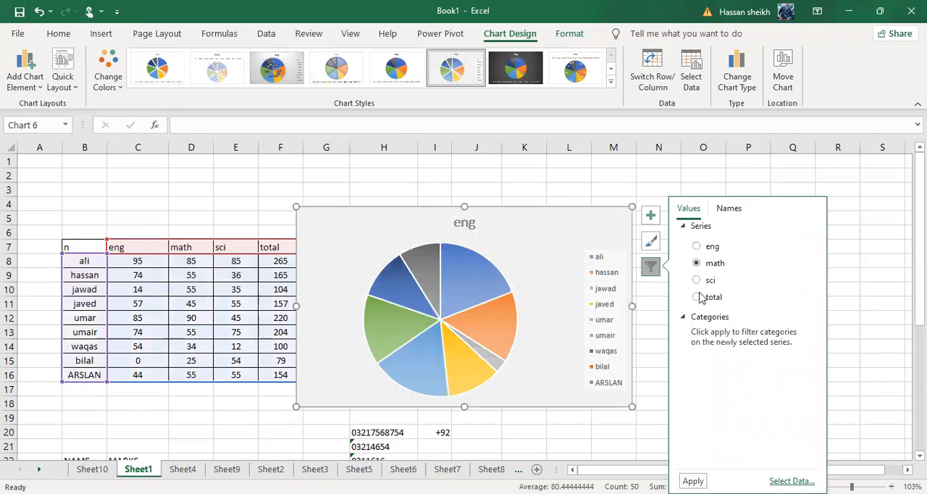
{"action": "left_click", "coordinate": [707, 297]}
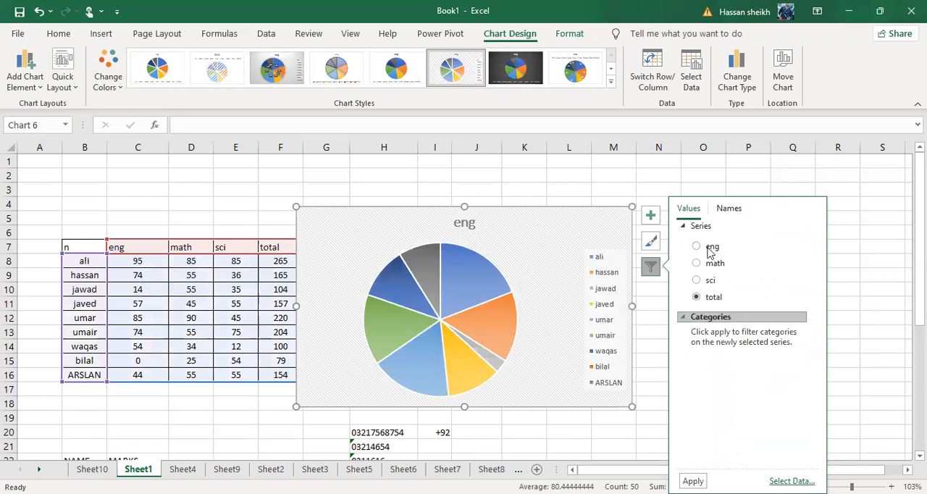
{"action": "left_click", "coordinate": [708, 318]}
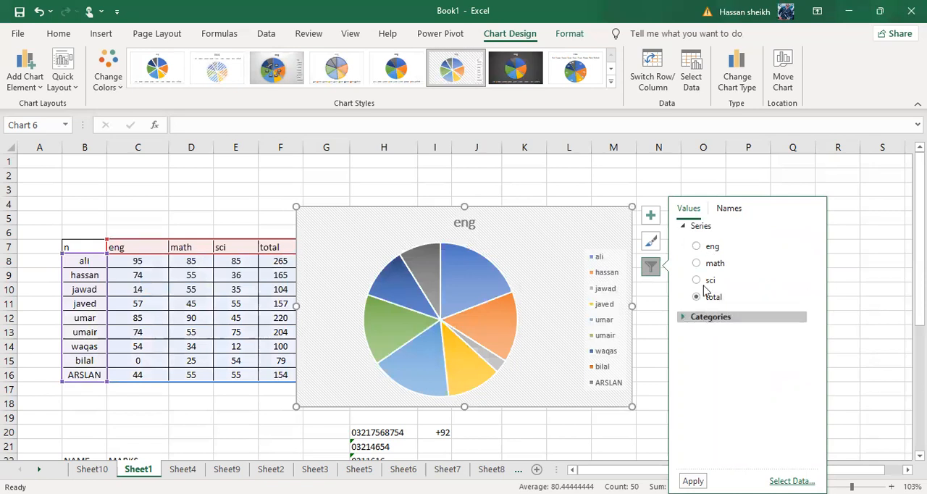
{"action": "left_click", "coordinate": [703, 282]}
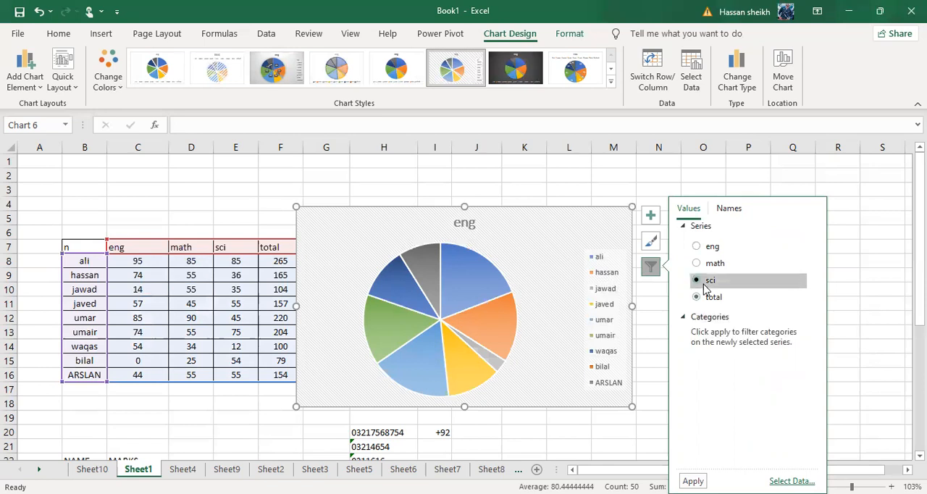
{"action": "left_click", "coordinate": [696, 247]}
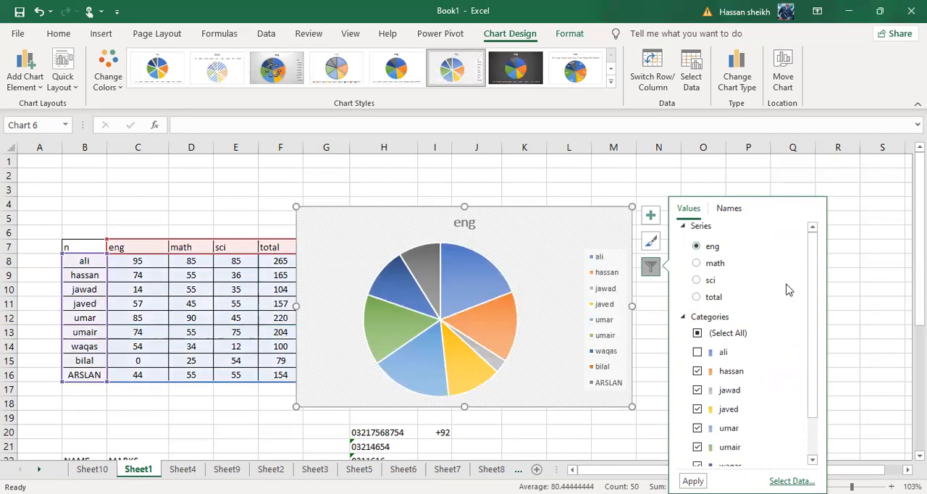
{"action": "left_click", "coordinate": [729, 208]}
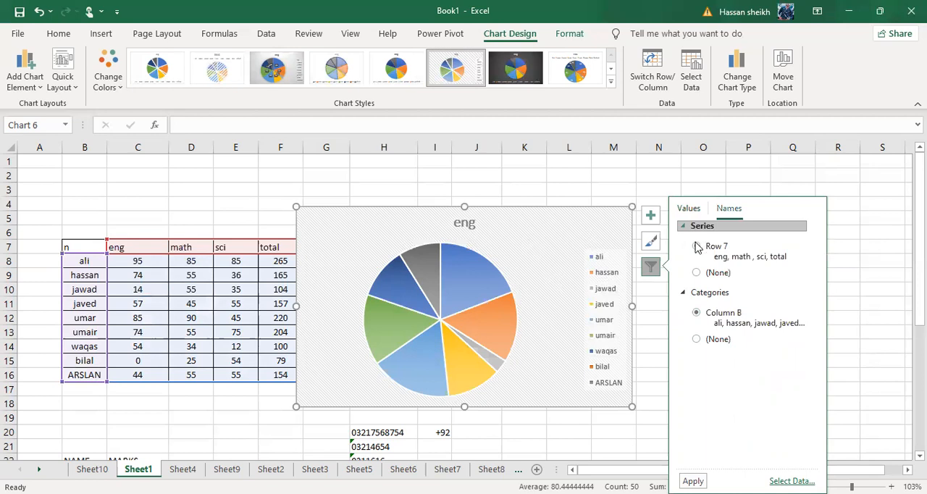
Toggle the pie chart's data labels on and off, and apply the plain white style with a bold title and legend beneath the pie.
{"action": "left_click", "coordinate": [650, 215]}
{"action": "left_click", "coordinate": [697, 246]}
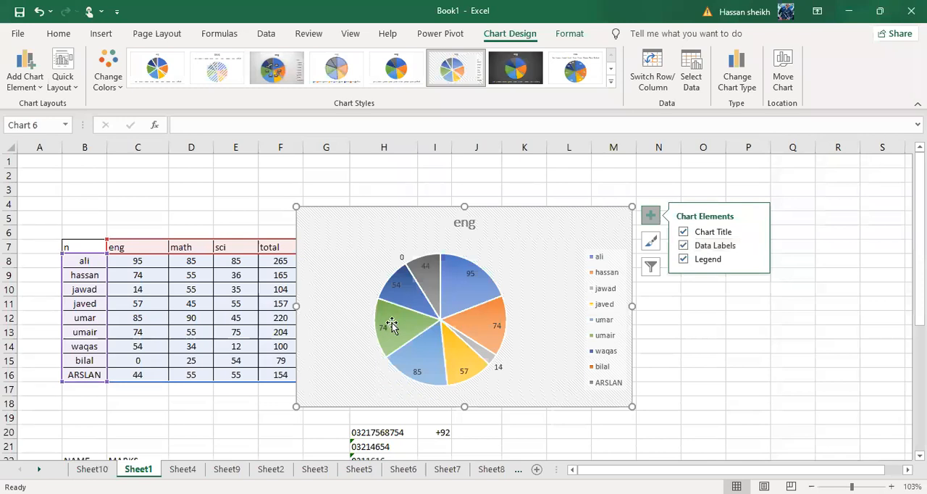
{"action": "left_click", "coordinate": [684, 246]}
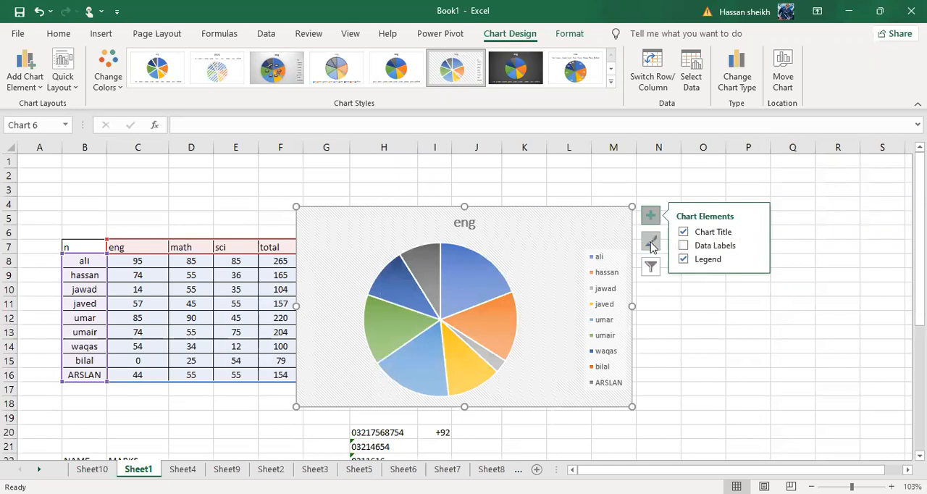
{"action": "left_click", "coordinate": [650, 241]}
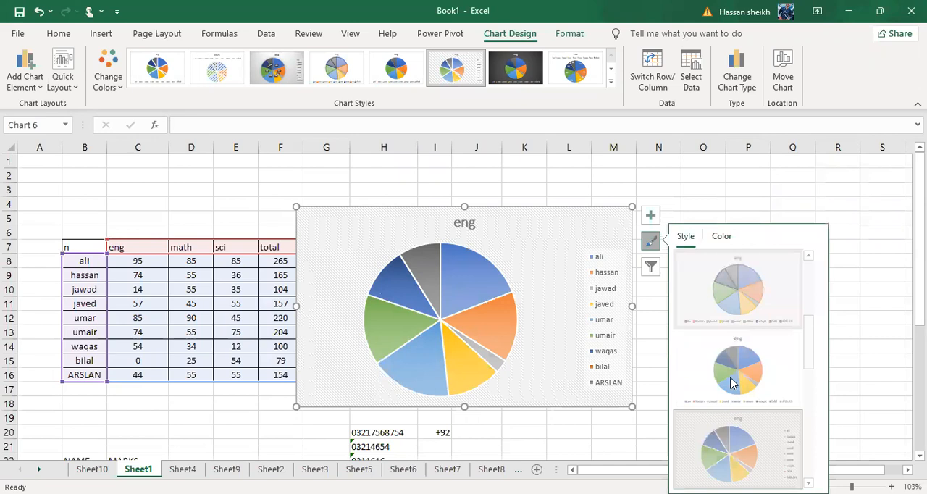
{"action": "left_click", "coordinate": [732, 384]}
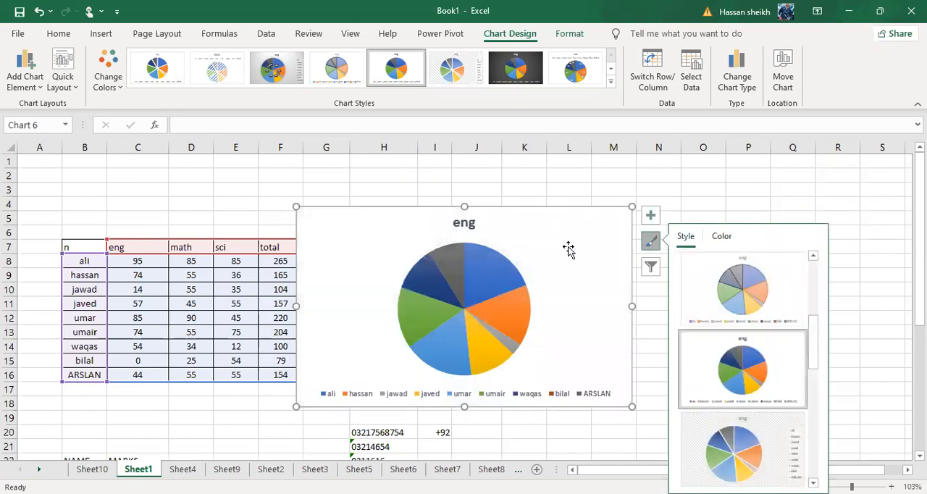
Preview column and bar chart types for the selected pie chart, and delete the chart from the sheet.
{"action": "left_click", "coordinate": [102, 34]}
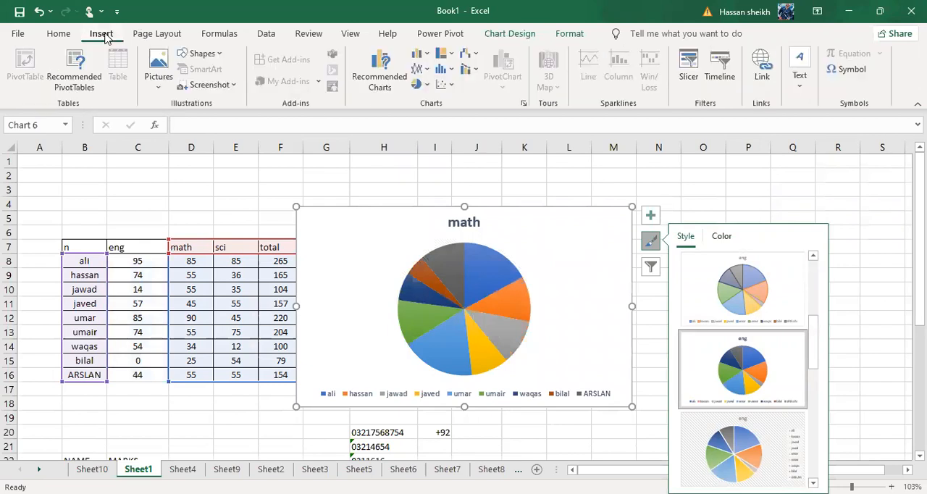
{"action": "left_click", "coordinate": [423, 56]}
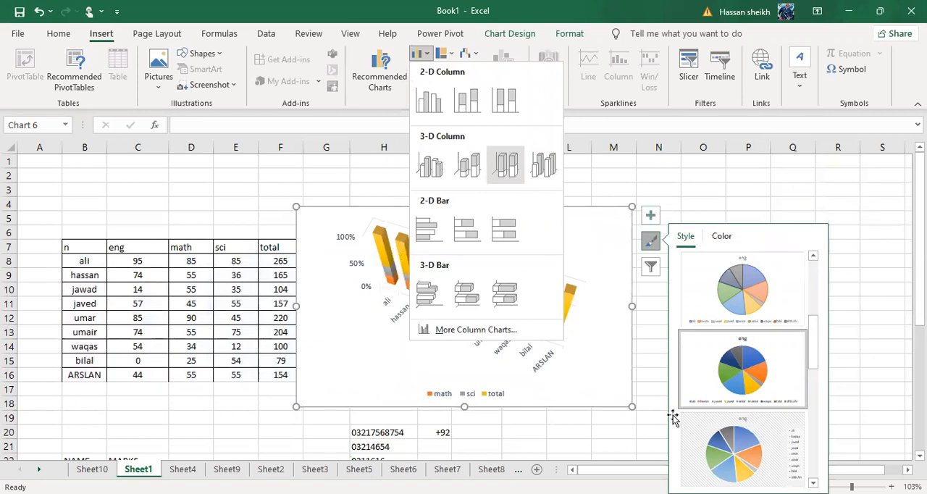
{"action": "key", "text": "Delete"}
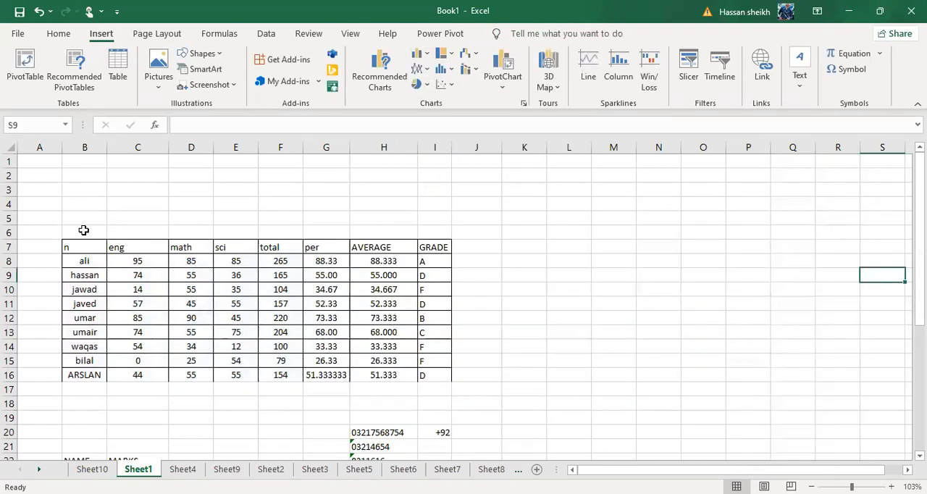